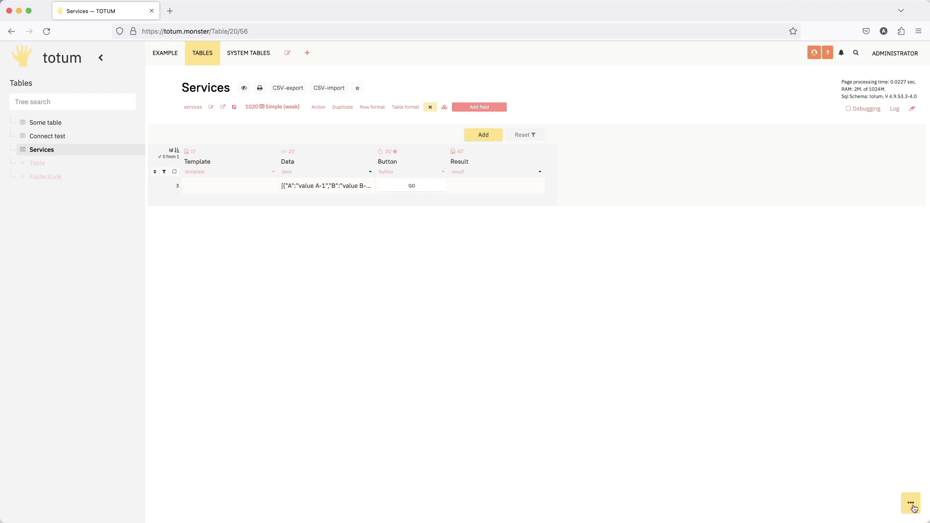
left_click(914, 508)
left_click(885, 480)
left_click(234, 186)
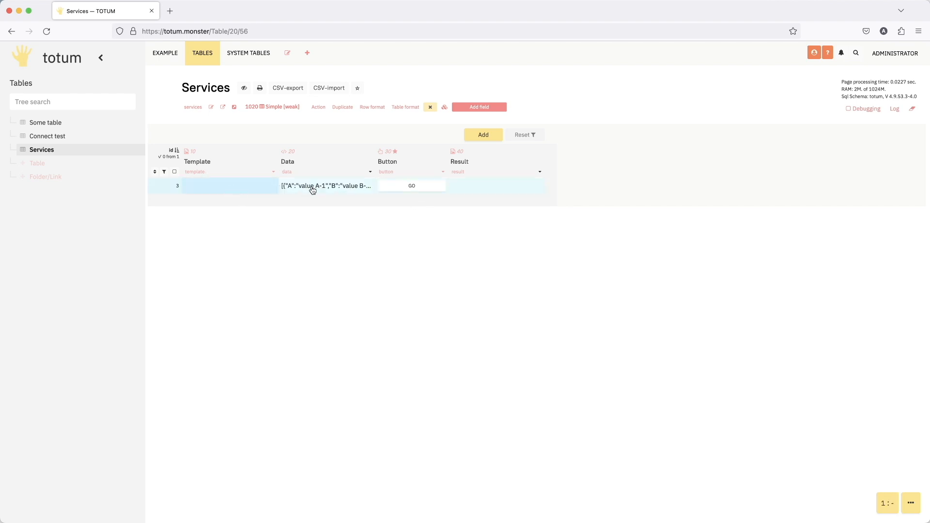
left_click(255, 189)
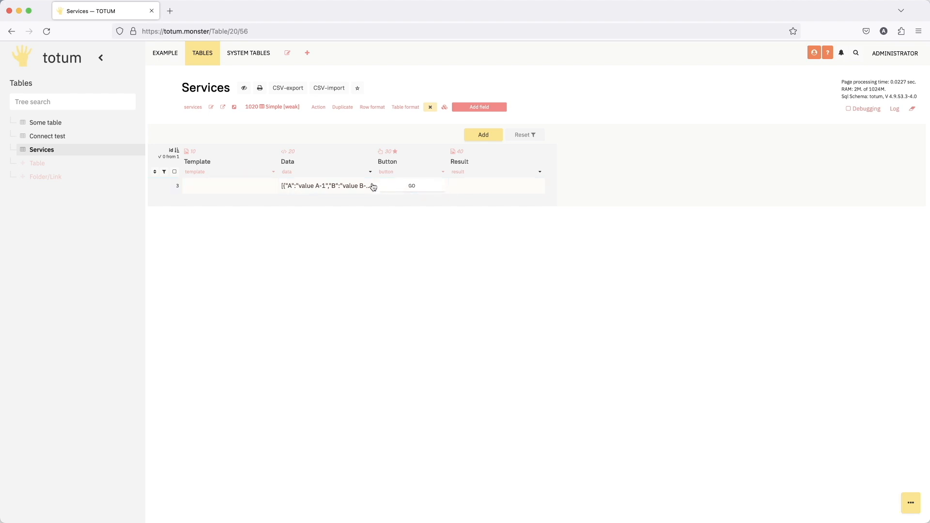
- Open the Data value of row 3 and examine the contents of all three array items, leaving it unchanged
left_click(323, 188)
left_click(332, 191)
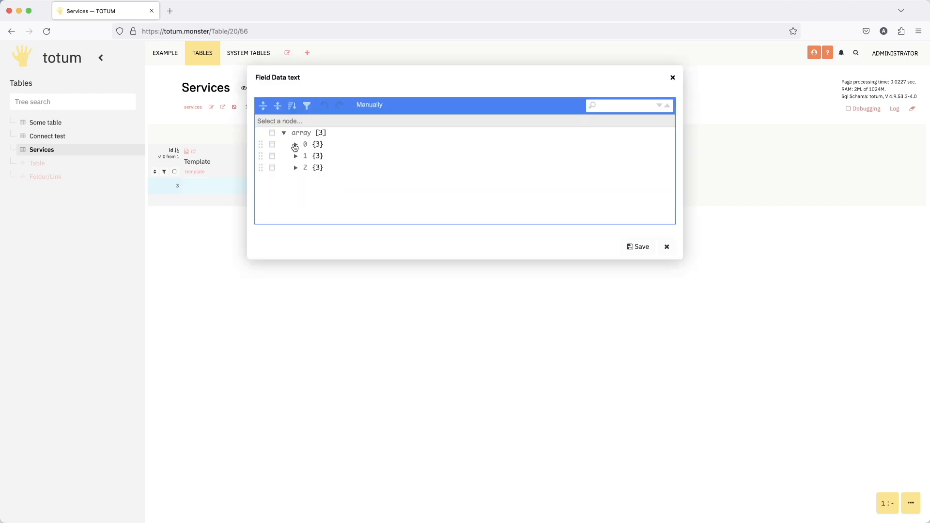
left_click(296, 145)
left_click(296, 191)
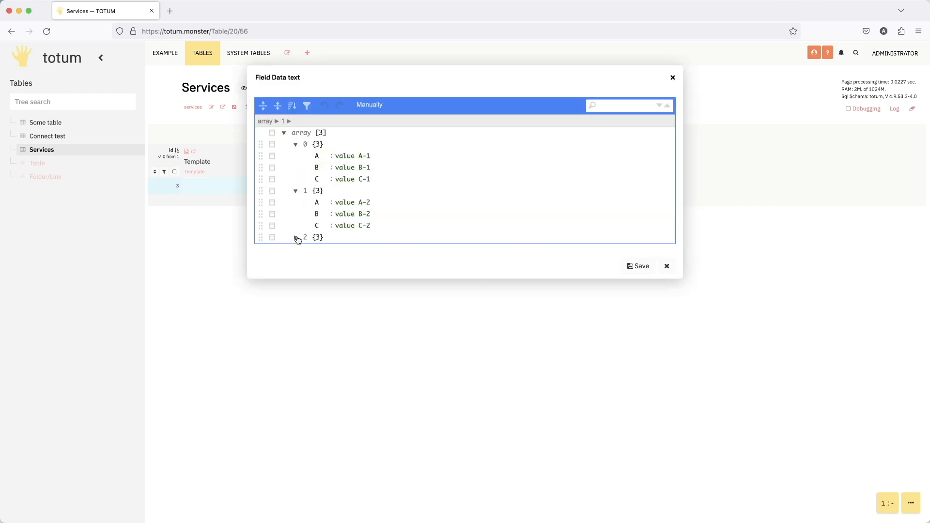
left_click(295, 238)
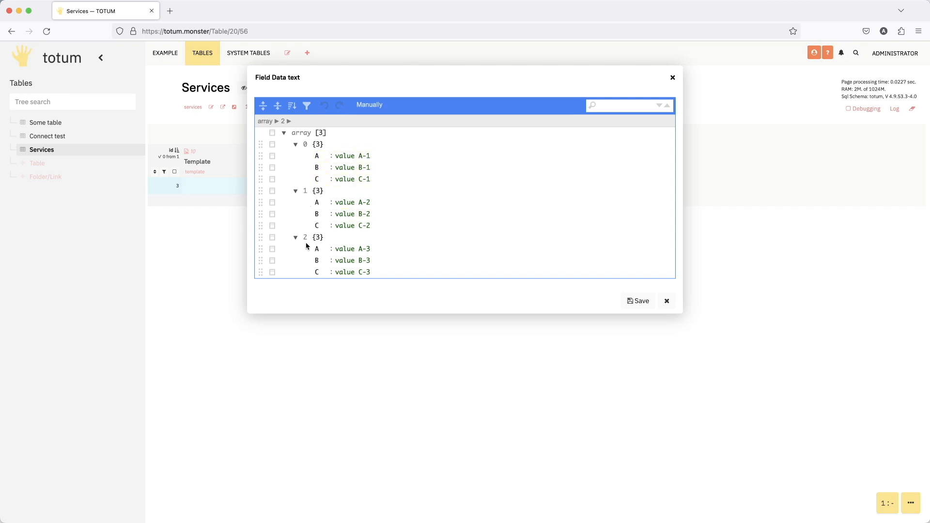
left_click(672, 77)
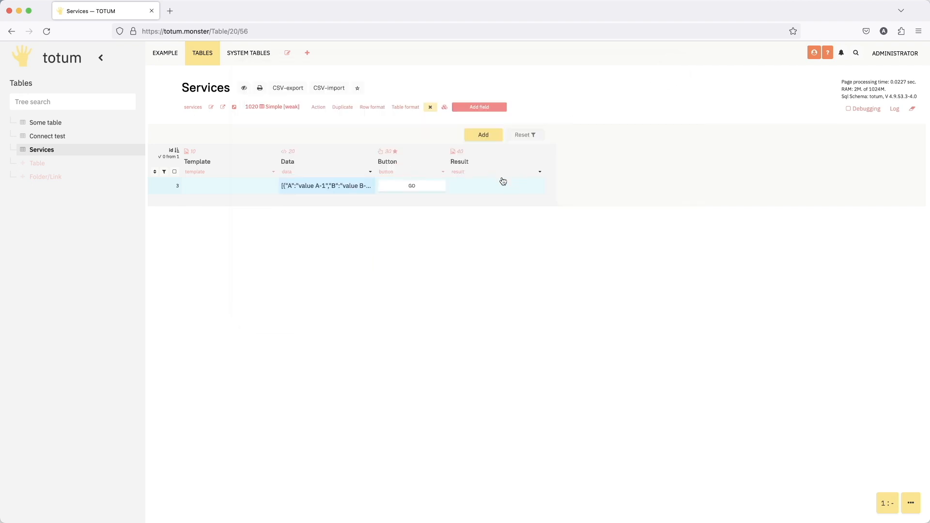
- Open the Button field's settings and examine how its action code builds the file list from name and filestring
left_click(442, 170)
scroll(351, 232, "down", 6)
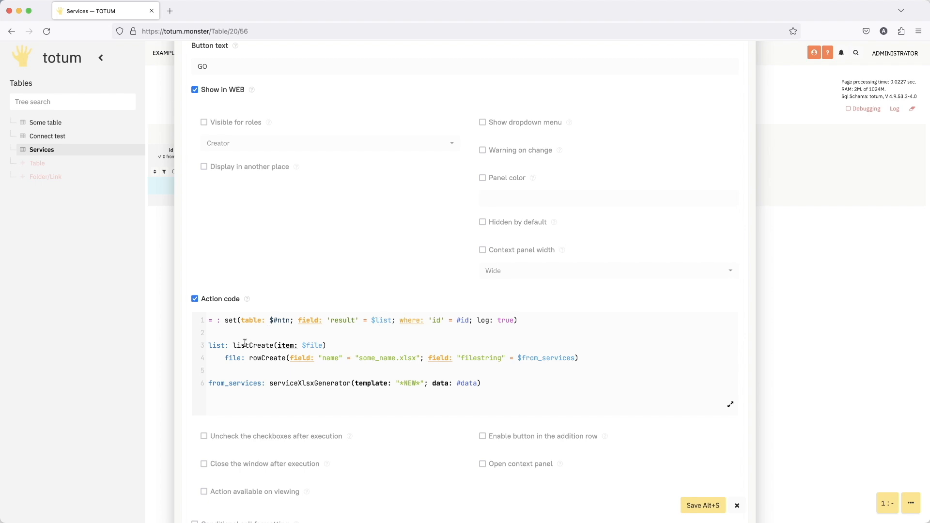
left_click_drag(209, 346, 327, 346)
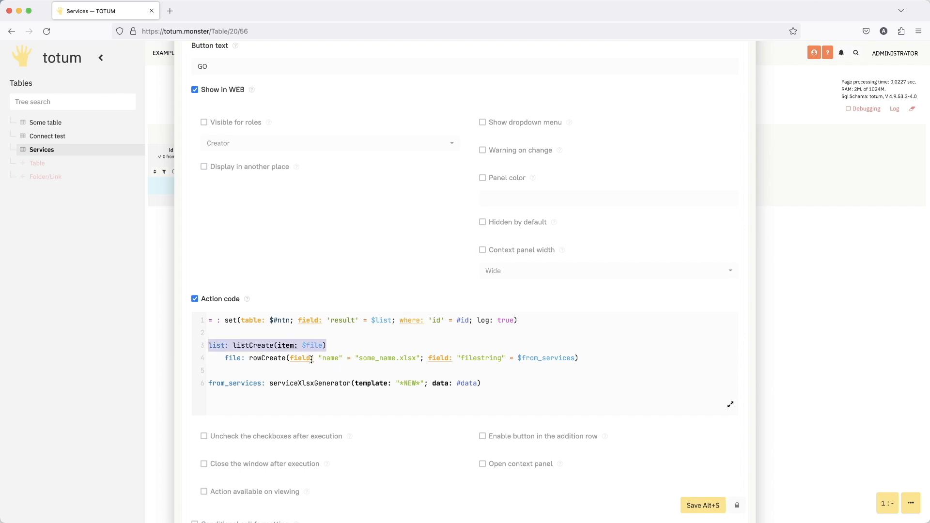
left_click_drag(300, 359, 346, 360)
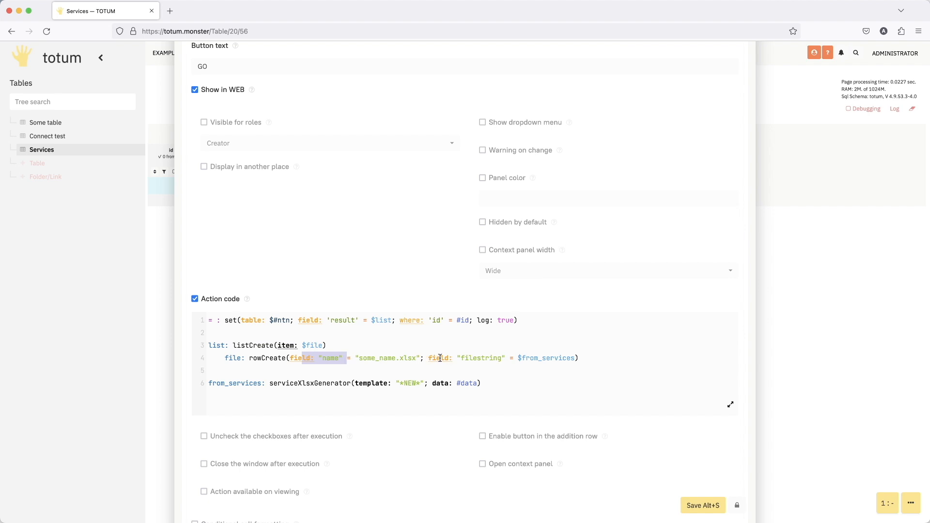
left_click_drag(440, 359, 503, 359)
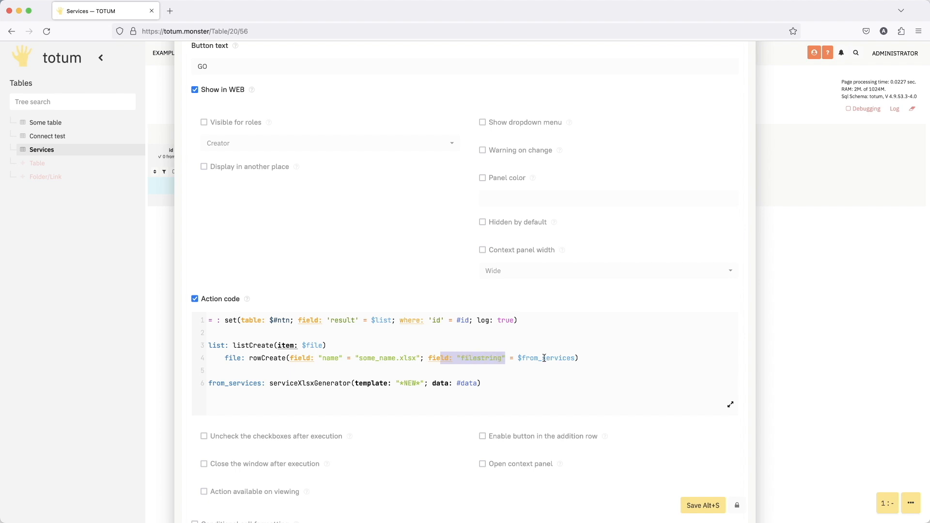
left_click(484, 361)
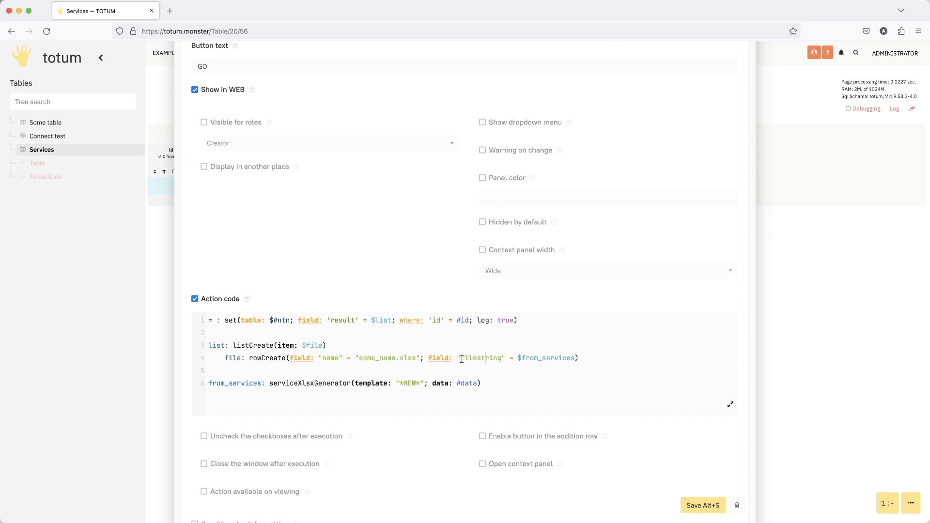
left_click_drag(462, 359, 501, 359)
left_click(502, 359)
left_click(548, 359)
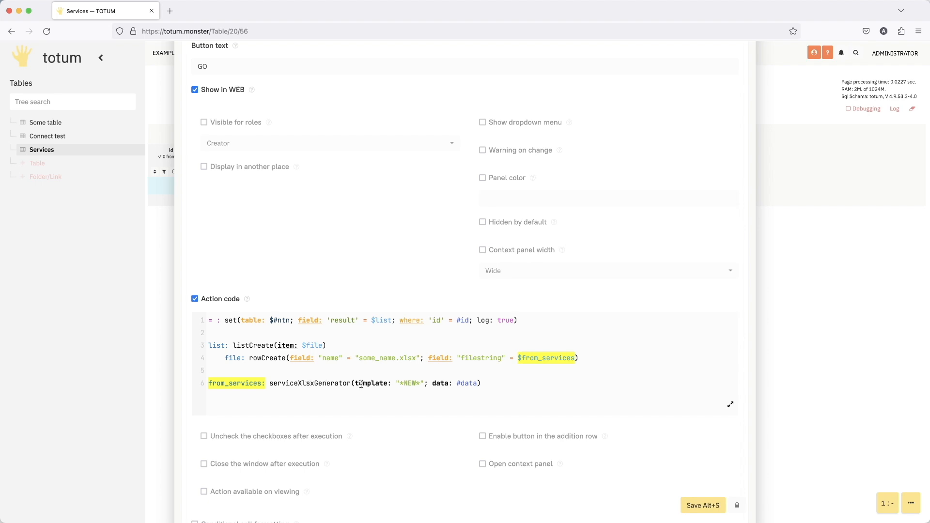
- Examine the template and data parameters of serviceXlsxGenerator in the Button field's action code
left_click_drag(361, 385, 424, 384)
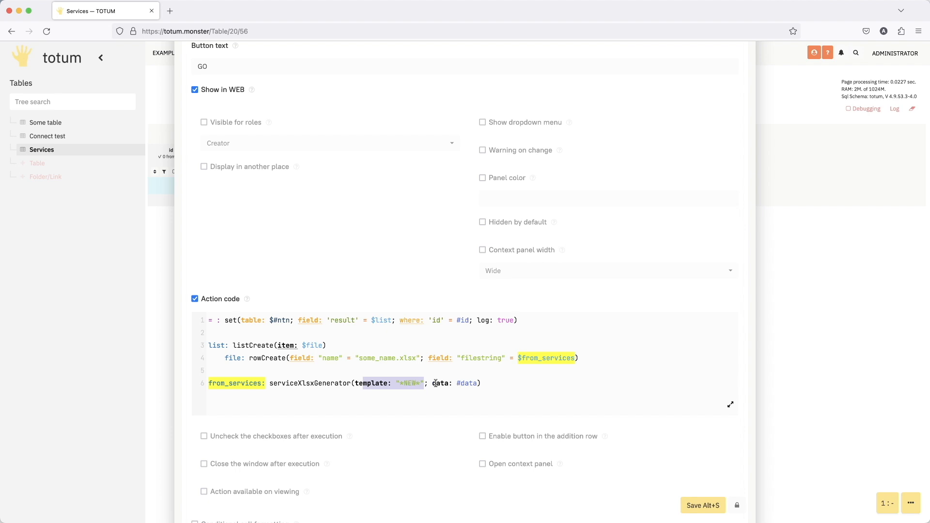
left_click(436, 383)
scroll(460, 386, "up", 6)
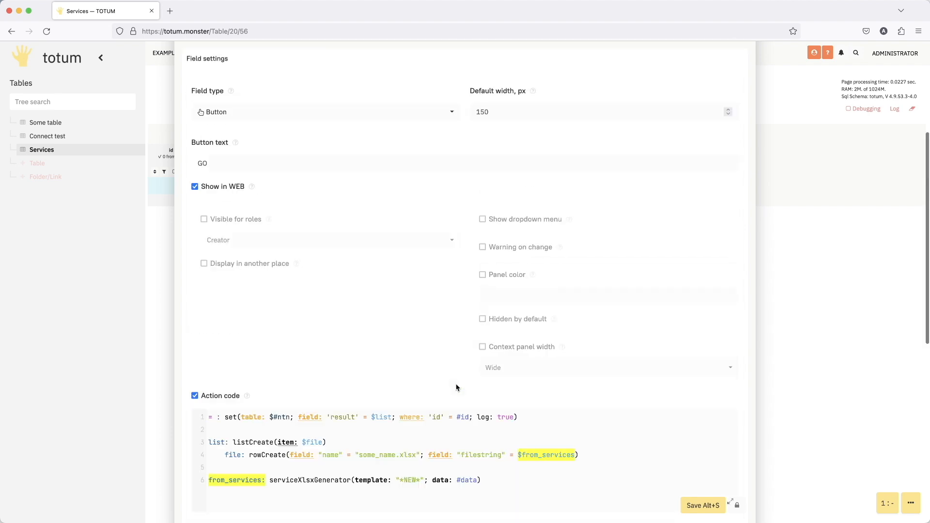
left_click_drag(382, 66, 461, 61)
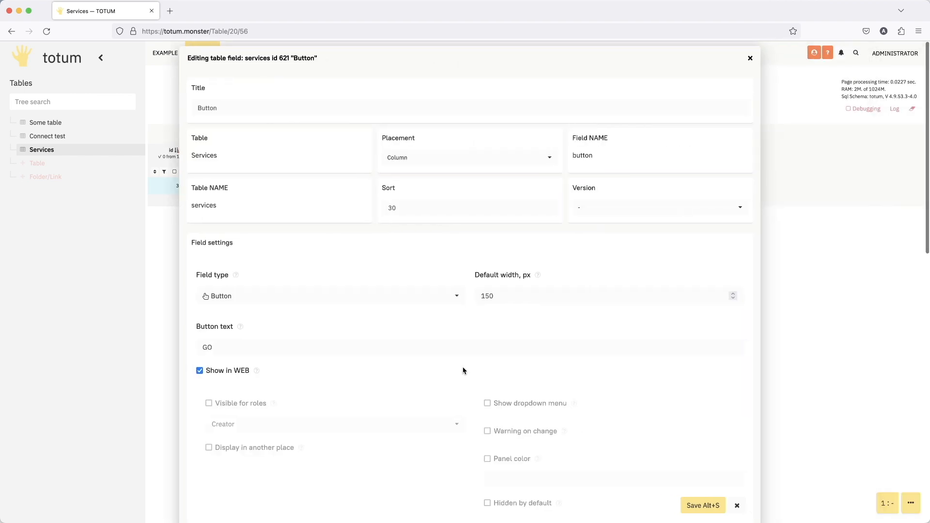
scroll(460, 370, "down", 5)
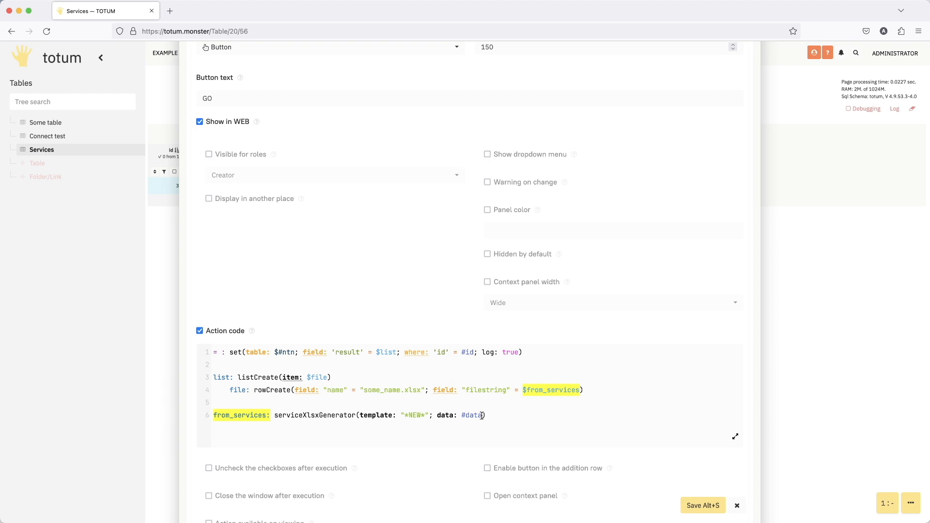
left_click_drag(373, 417, 428, 416)
left_click(380, 415)
left_click(443, 417)
- Save the Button field's settings and run the GO action for row 3 to generate the XLSX file
left_click(703, 506)
left_click(418, 187)
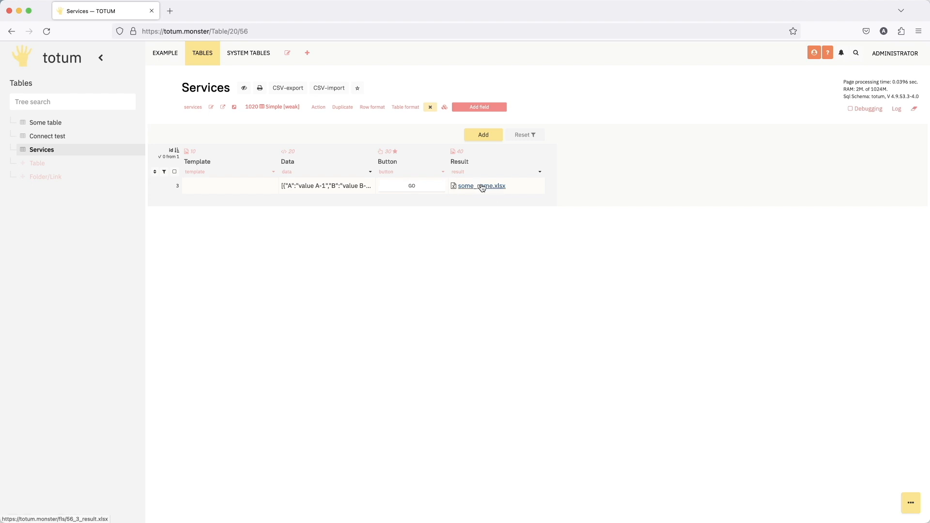
- Reopen the Button field's settings, review the file name, generator and list lines of the action code, and close without saving
left_click(443, 172, "alt")
scroll(351, 399, "down", 2)
scroll(351, 400, "down", 8)
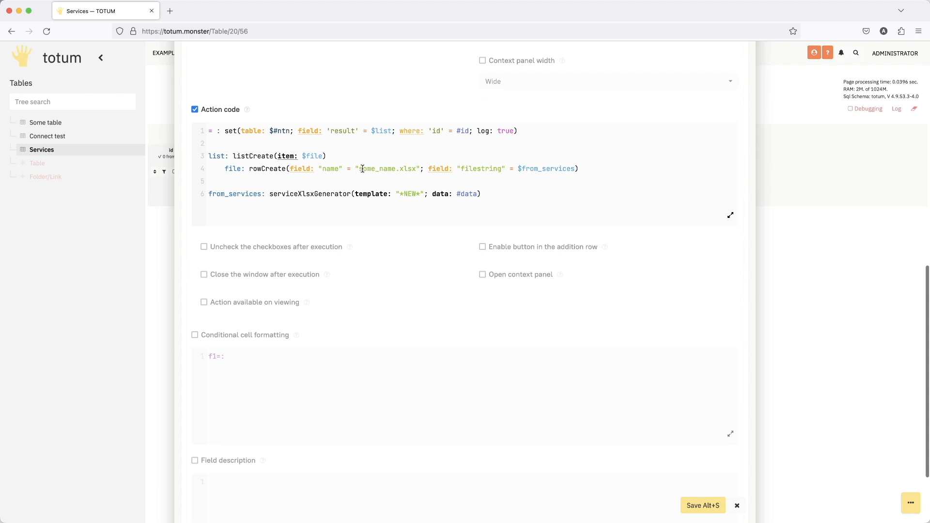
left_click_drag(359, 168, 419, 172)
left_click(388, 169)
left_click_drag(481, 195, 236, 191)
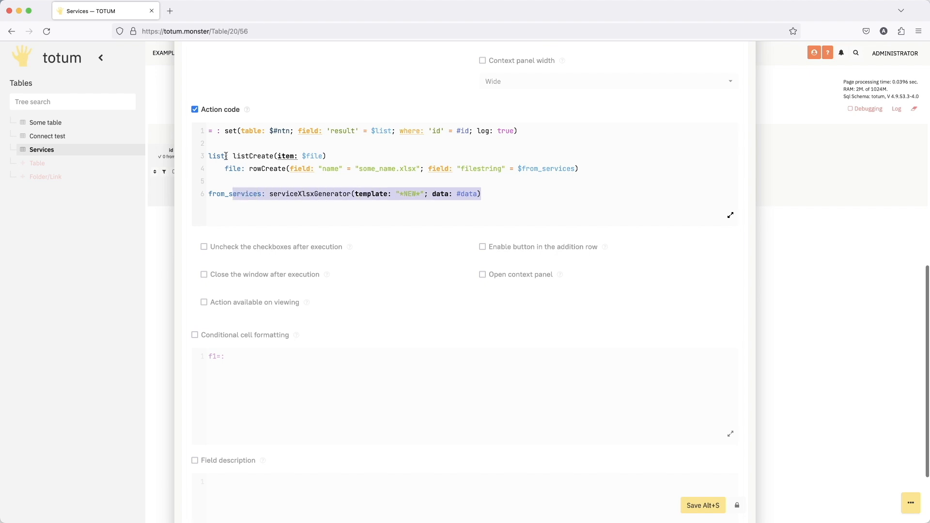
left_click_drag(218, 156, 327, 157)
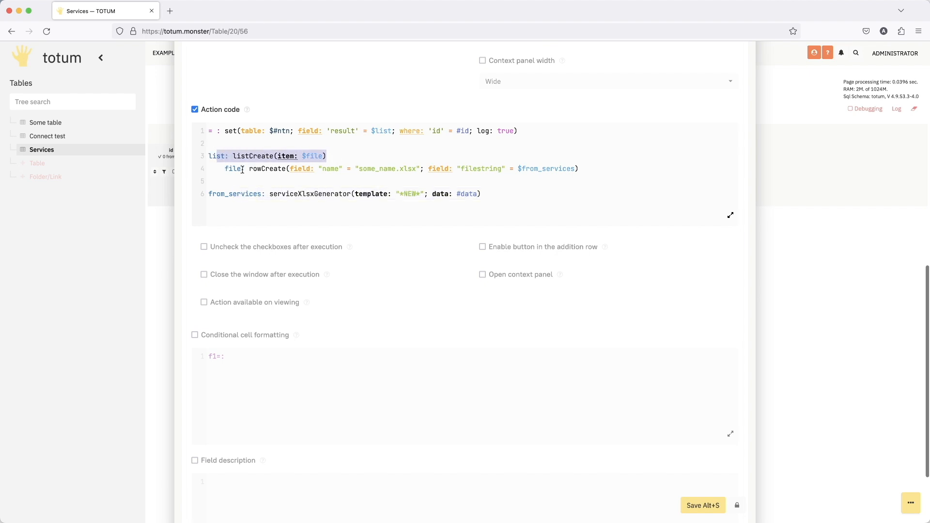
left_click_drag(235, 171, 630, 175)
left_click(629, 181)
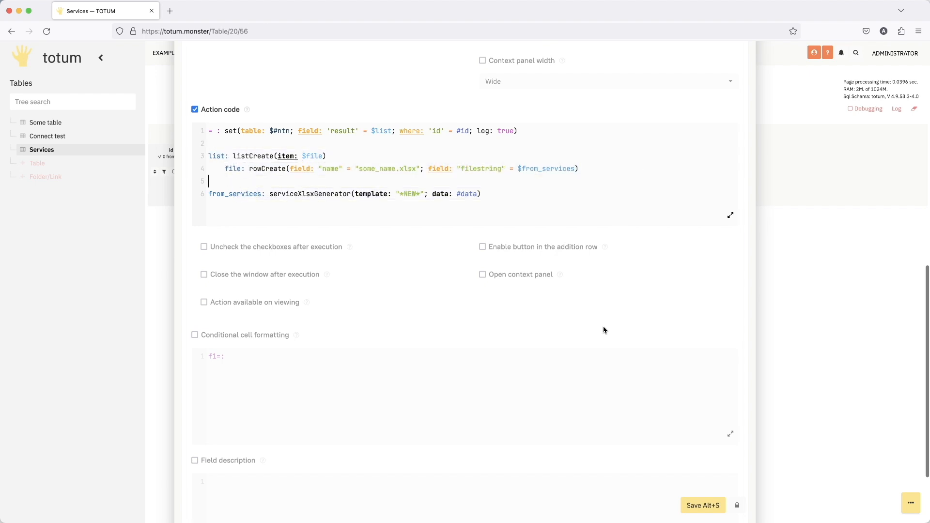
left_click(736, 506)
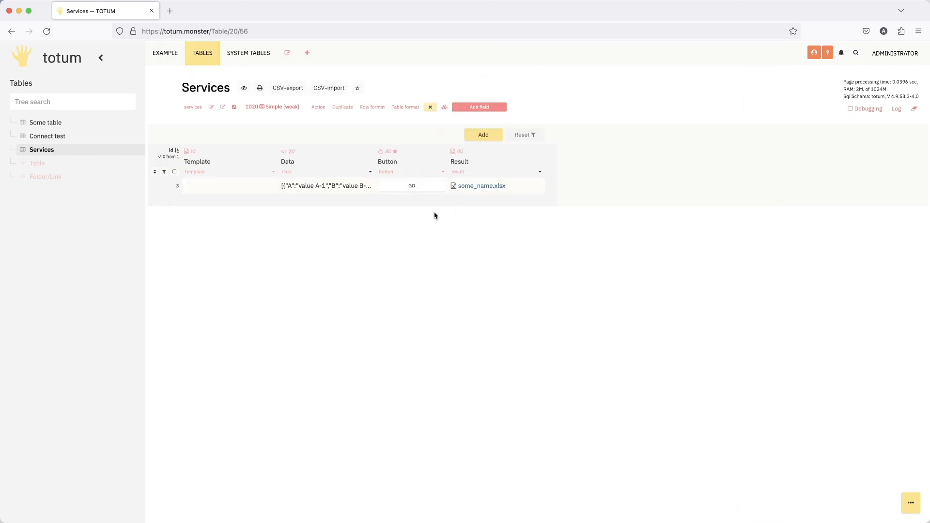
- Open some_name.xlsx from the Result column in WPS Office, inspect the exported rows and columns, and close the workbook
left_click(486, 187)
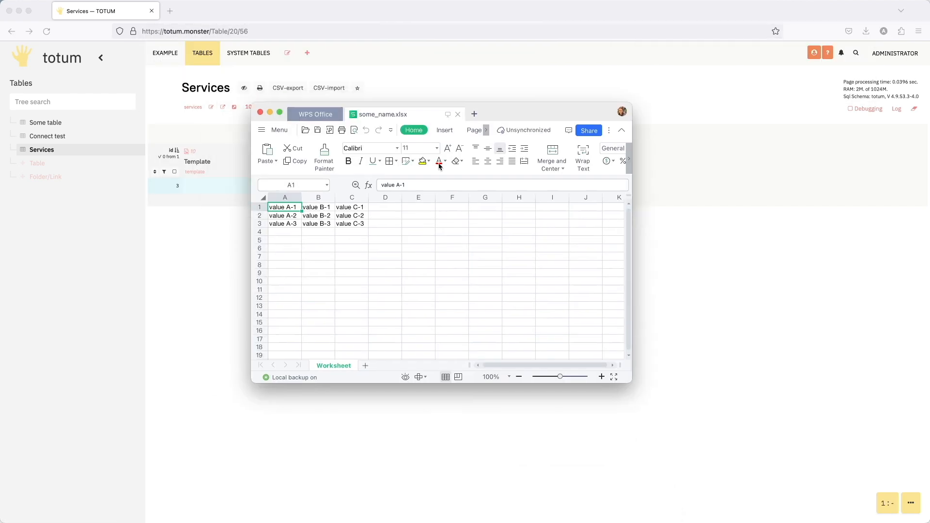
left_click(297, 248)
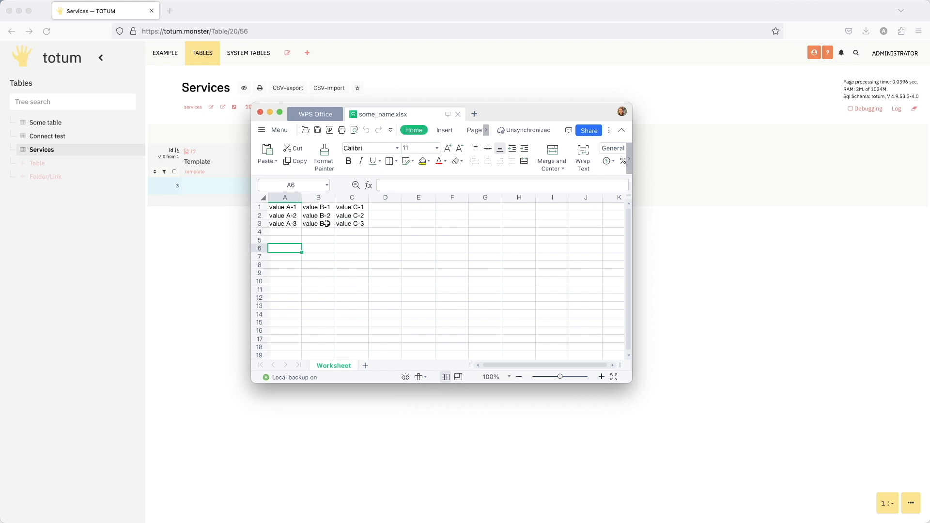
left_click_drag(513, 107, 746, 131)
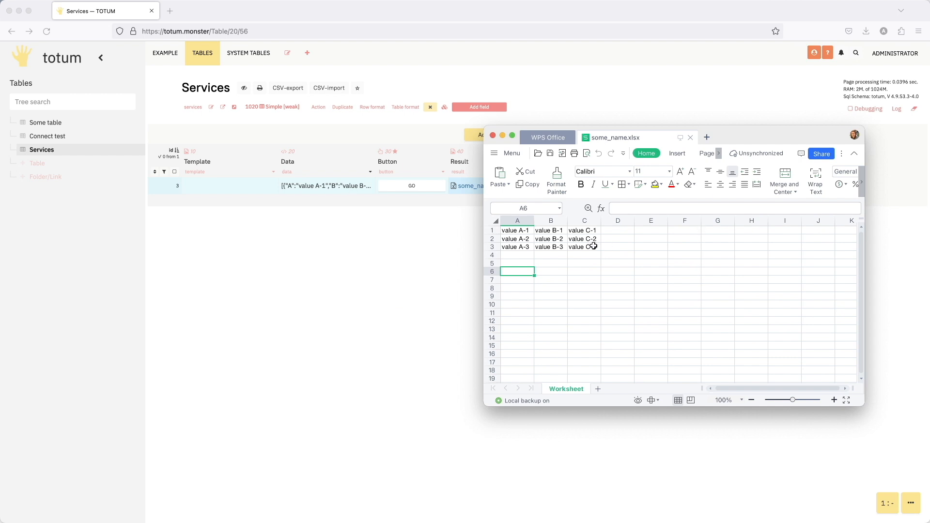
left_click_drag(593, 247, 517, 231)
left_click(629, 242)
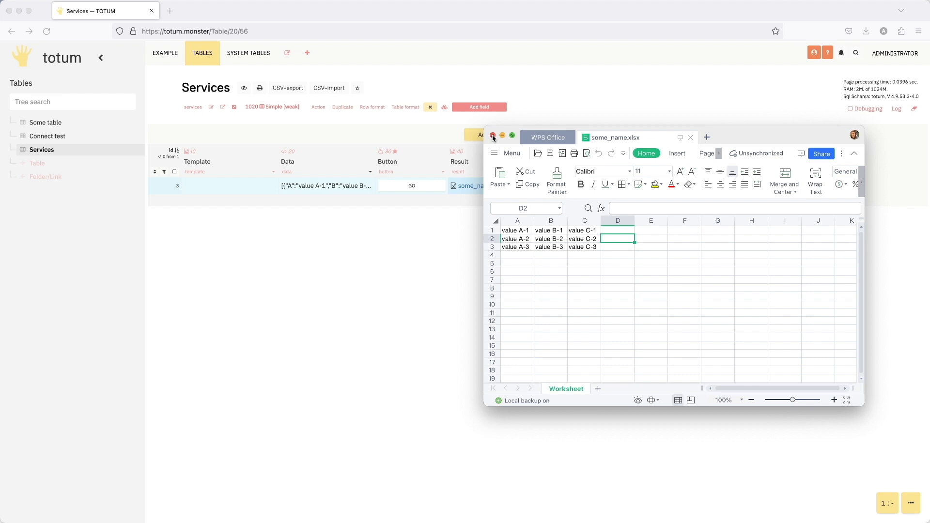
left_click_drag(511, 231, 565, 231)
left_click(607, 306)
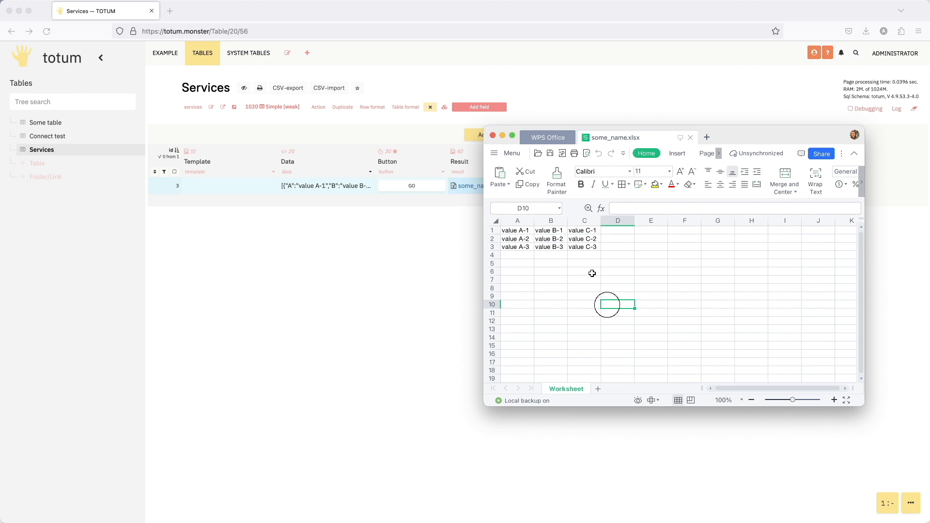
left_click(493, 136)
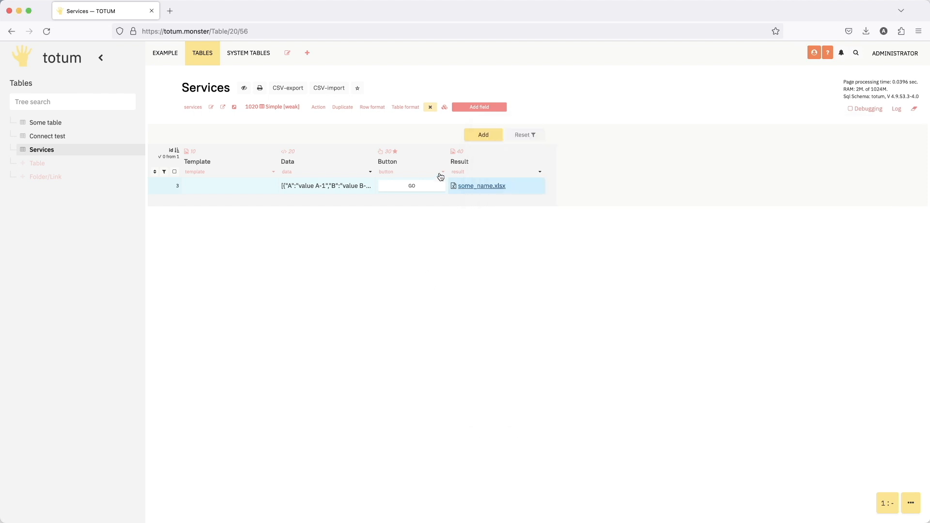
- In the Button field's action code, change the data parameter of serviceXlsxGenerator to $data
left_click(442, 171)
scroll(424, 247, "down", 10)
scroll(422, 247, "up", 1)
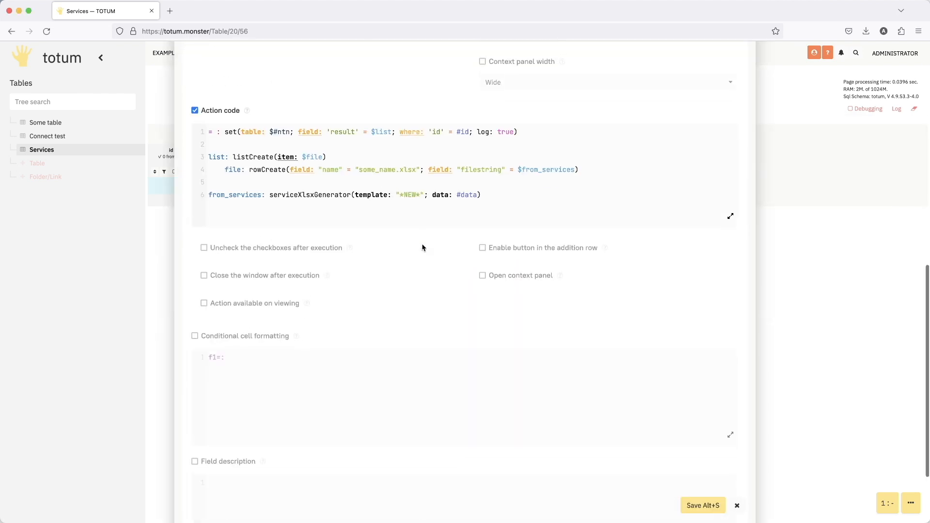
left_click_drag(458, 203, 479, 203)
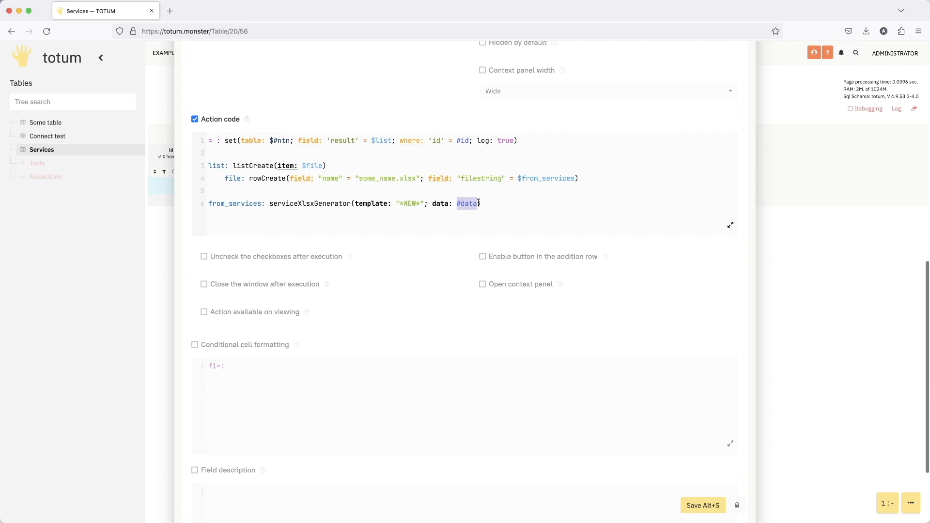
key("super+x")
type("$")
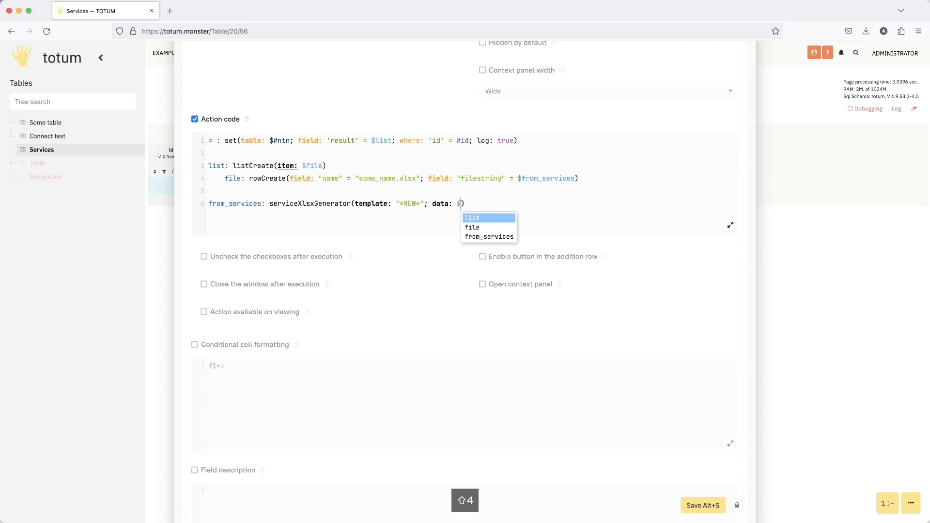
type("data")
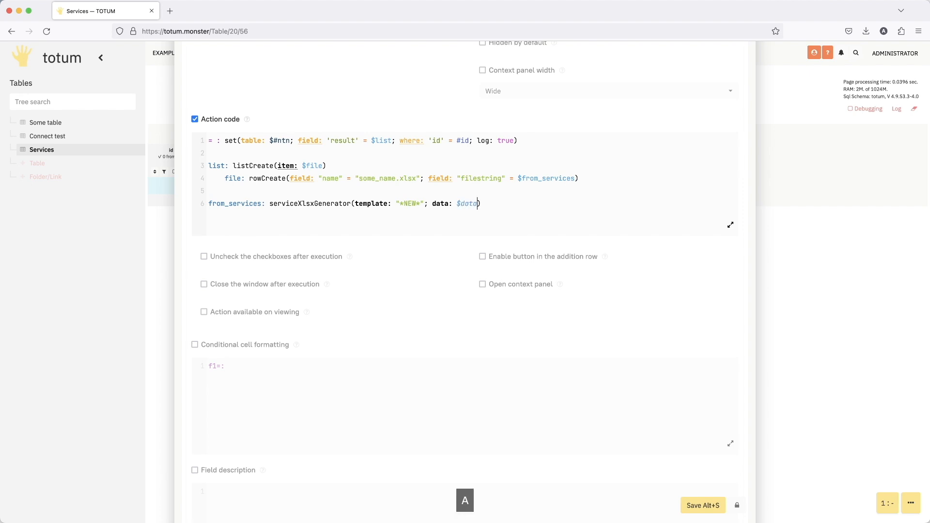
- Add a data line to the Button field's action code that calls listAdd, with #data as its second list
key("Right")
key("Return")
key("Return")
type("data:")
key("Return")
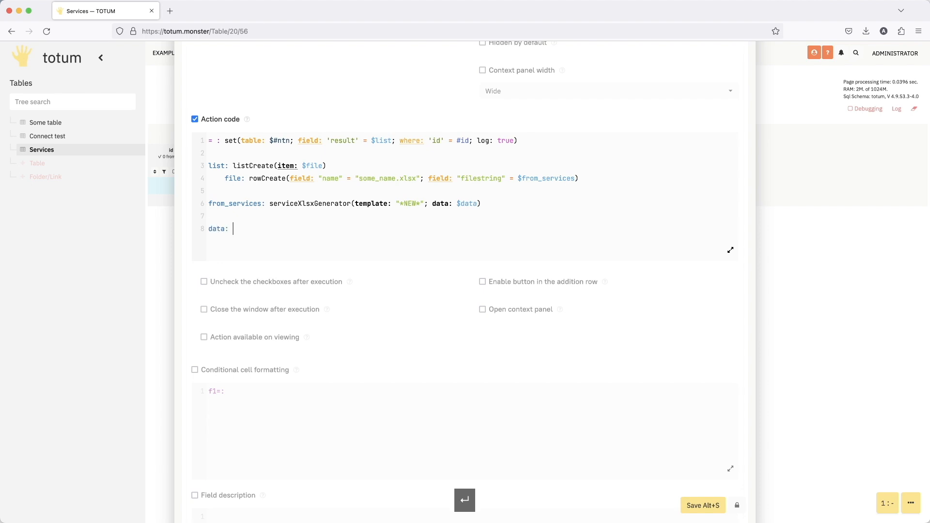
type("lista")
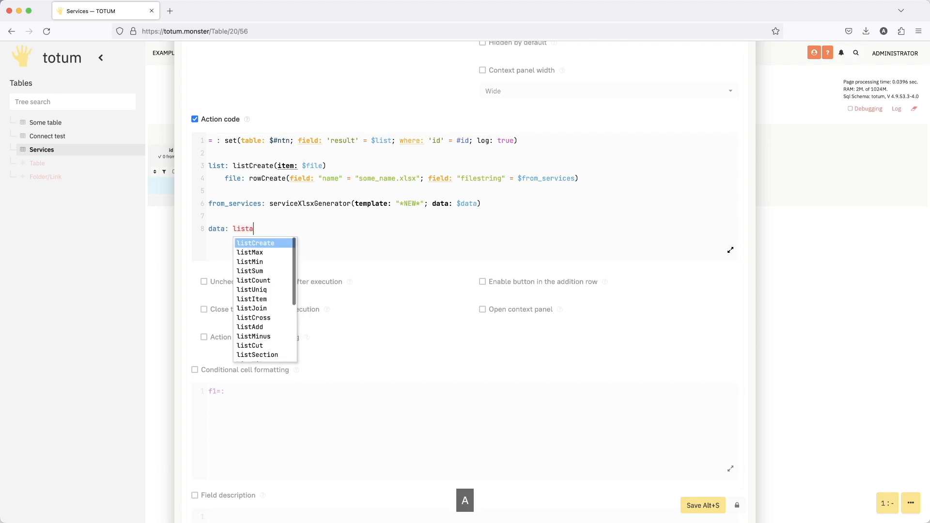
key("Return")
type("(list: ; list: ; item:")
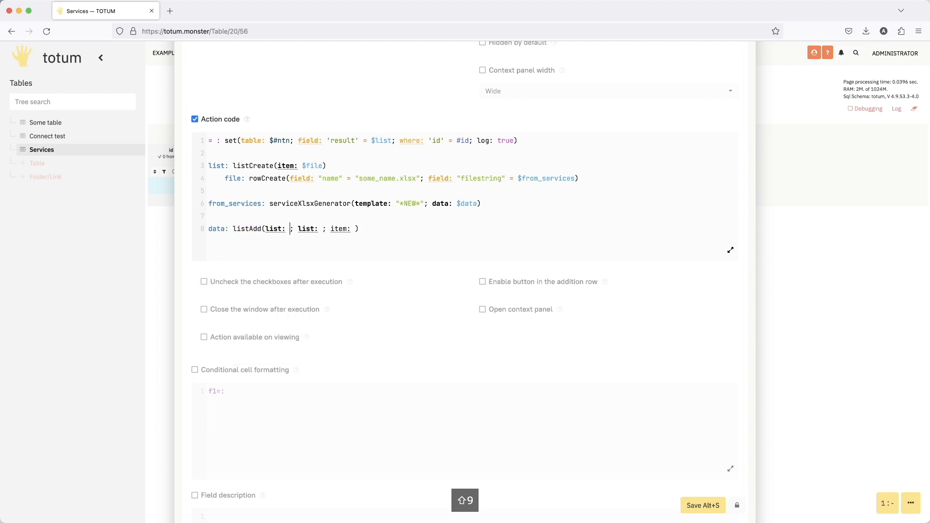
key("Right")
key("Right")
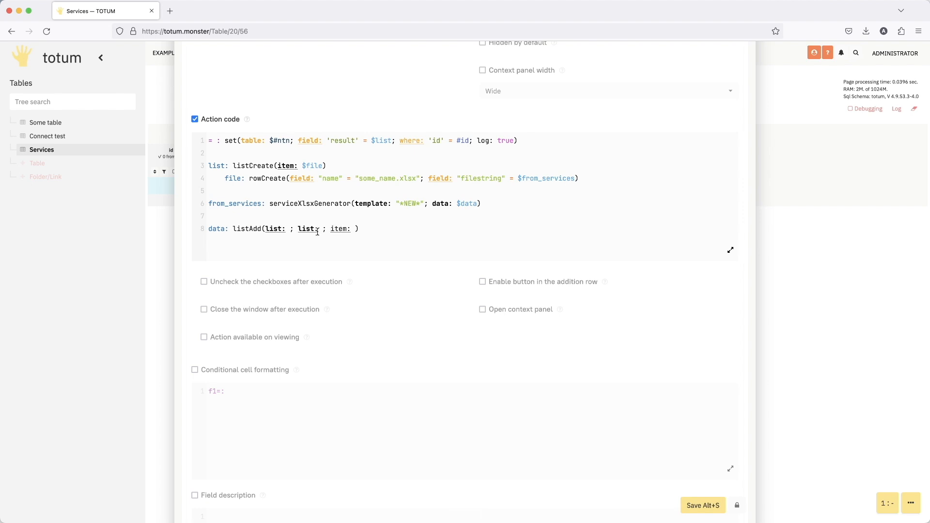
key("super+v")
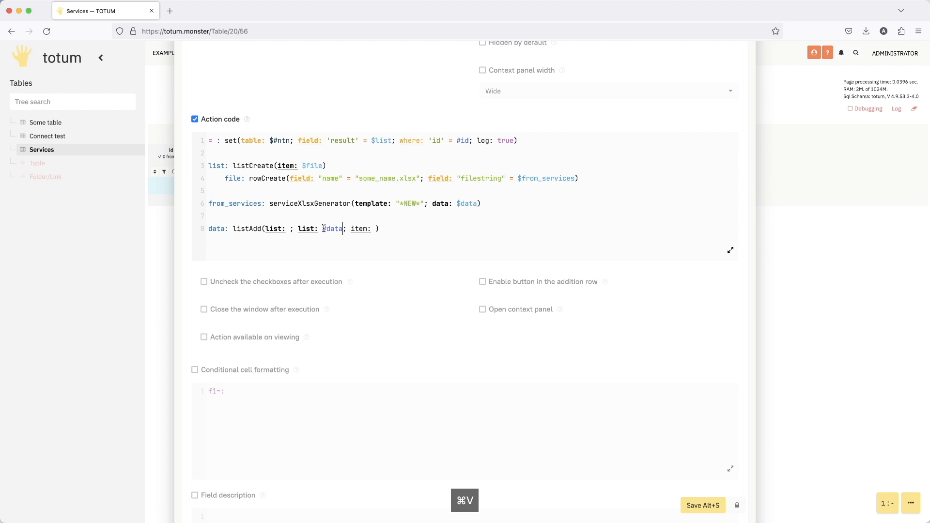
- Remove the item parameter from the listAdd call in the data line
left_click_drag(350, 230, 379, 230)
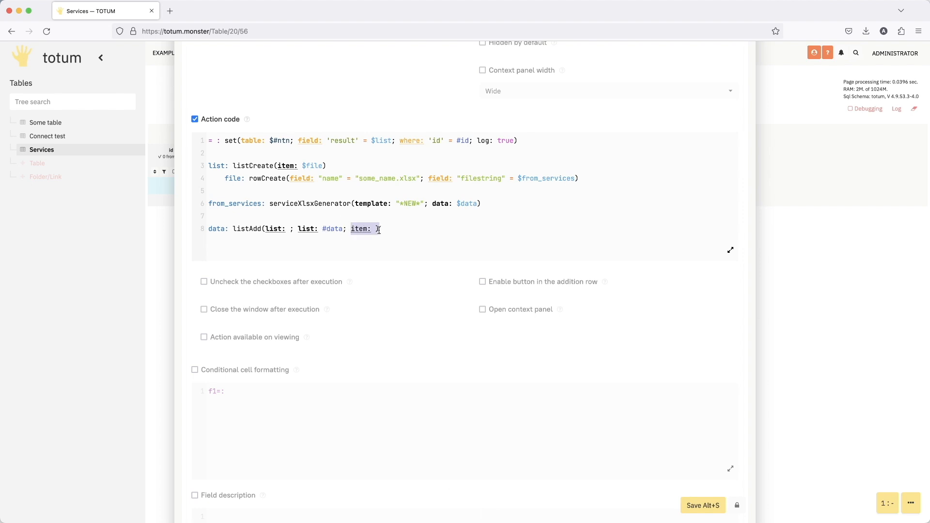
key("super+x")
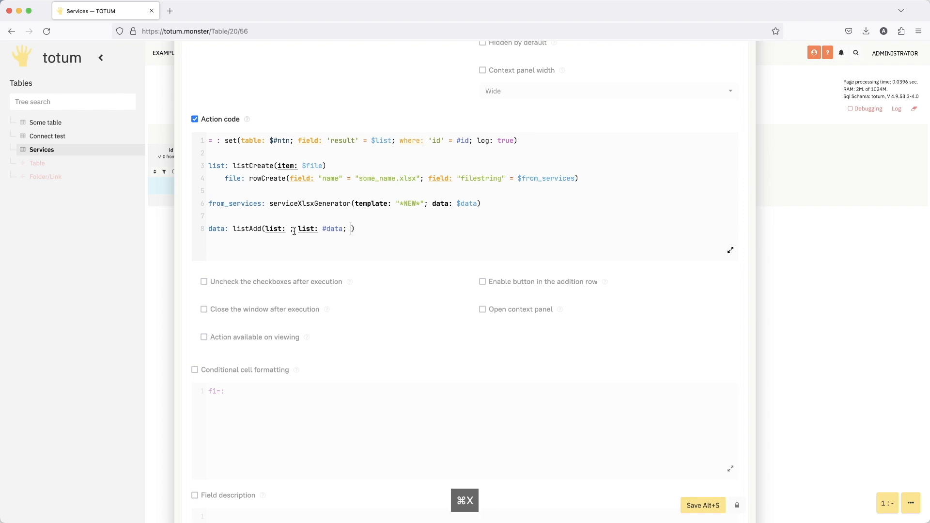
left_click(266, 228)
key("super+v")
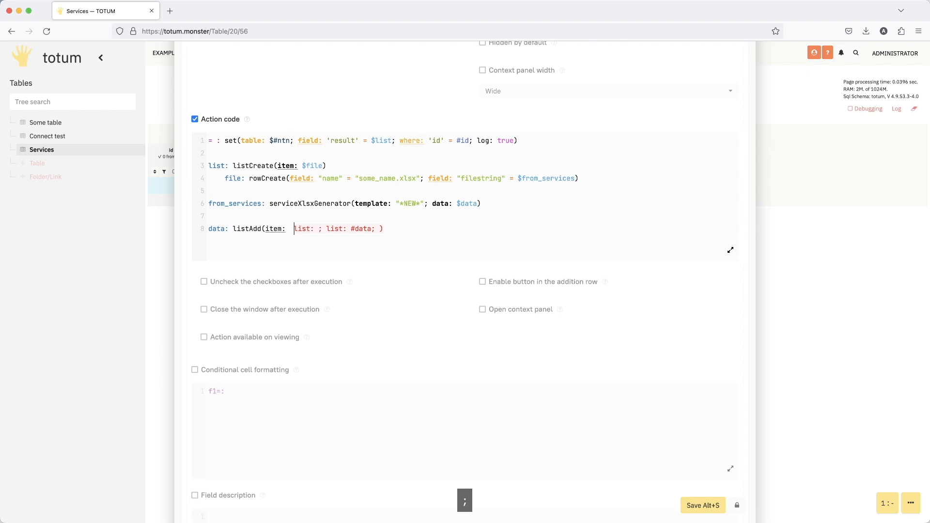
type(";")
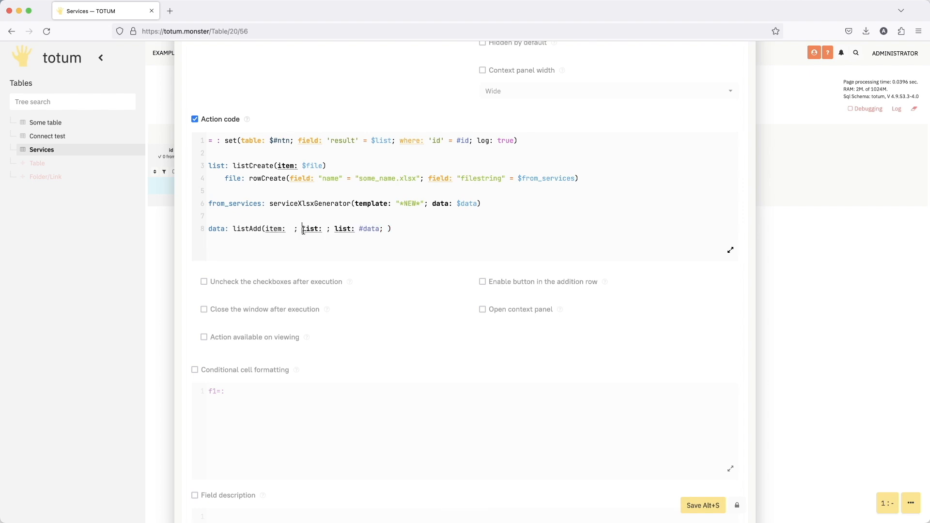
left_click_drag(301, 229, 267, 232)
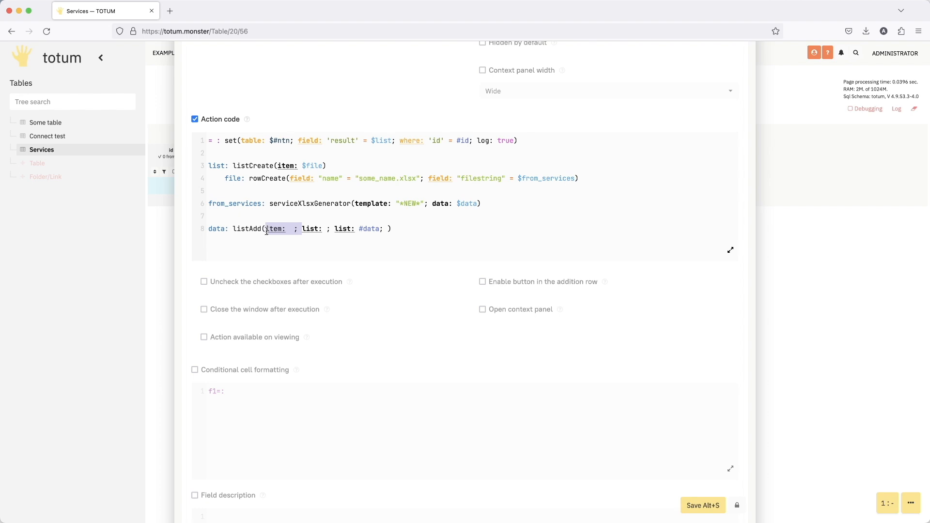
key("BackSpace")
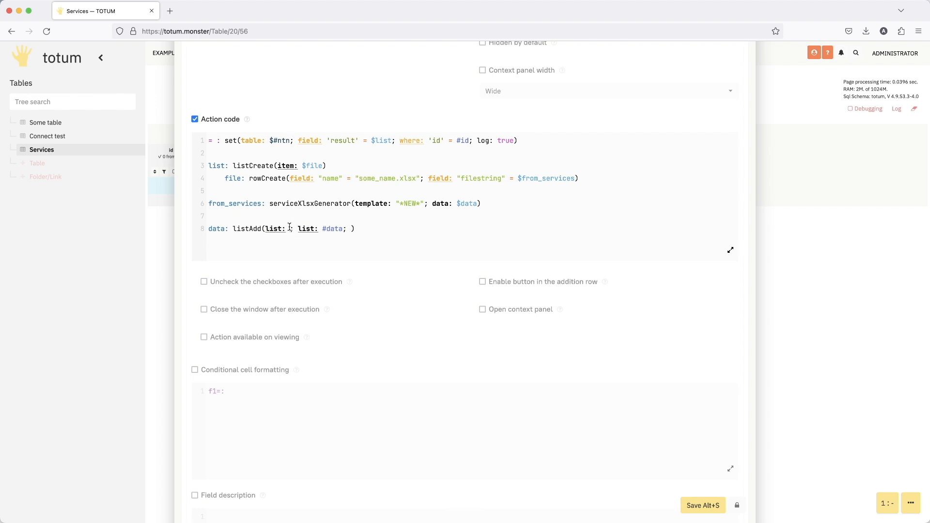
- Set the first list of the listAdd call to $titles and delete the leftover separator after #data
type("$titles")
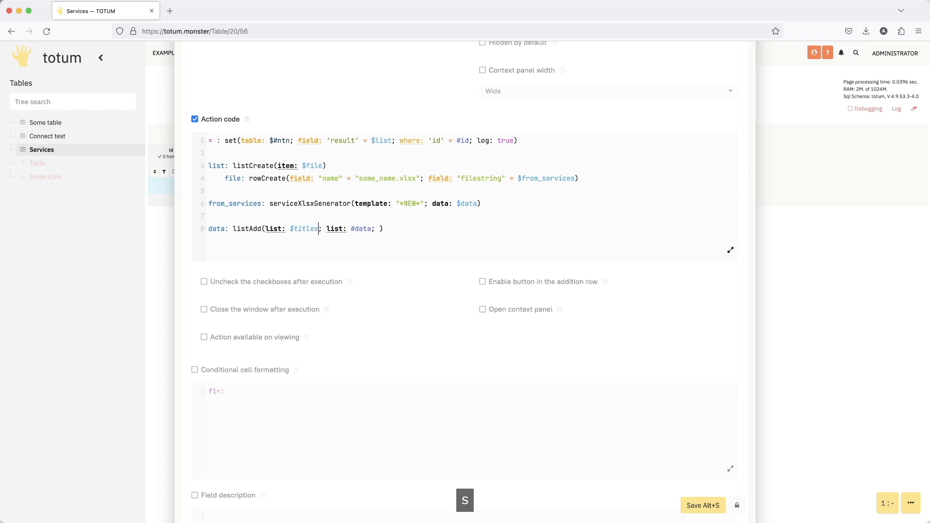
left_click(481, 232)
key("Left")
key("BackSpace")
key("BackSpace")
key("Right")
- Add a titles line below the data line that calls rowListCreate
key("Return")
key("Return")
type("titles: ")
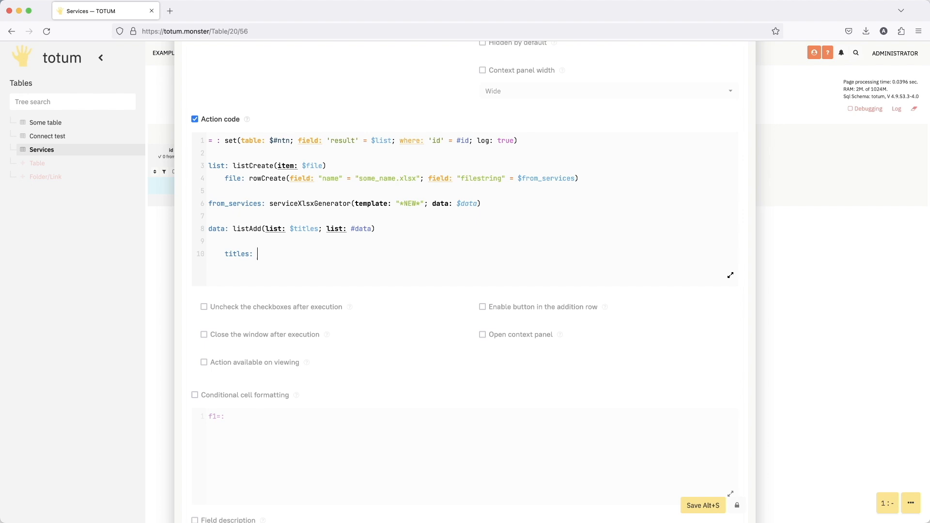
type("r")
key("BackSpace")
type("row")
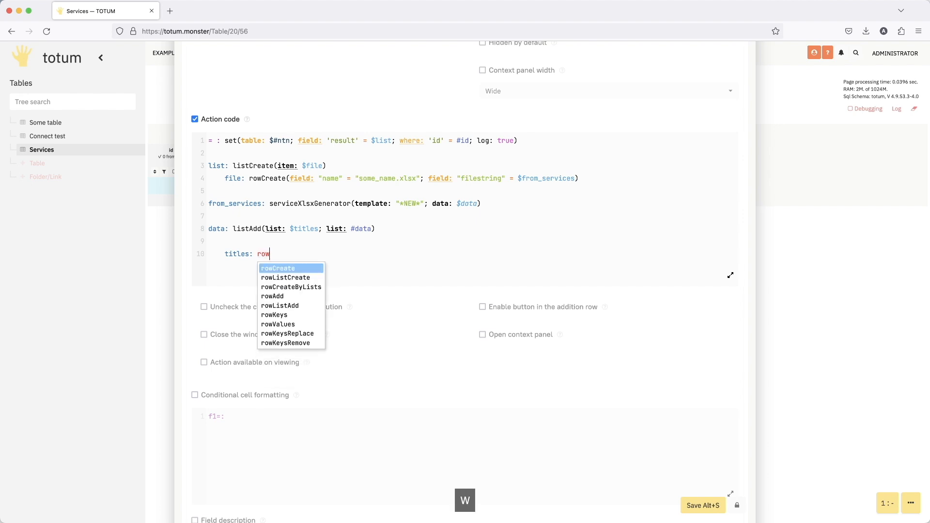
key("Down")
key("Return")
type("(field: \"\" = $fieldList")
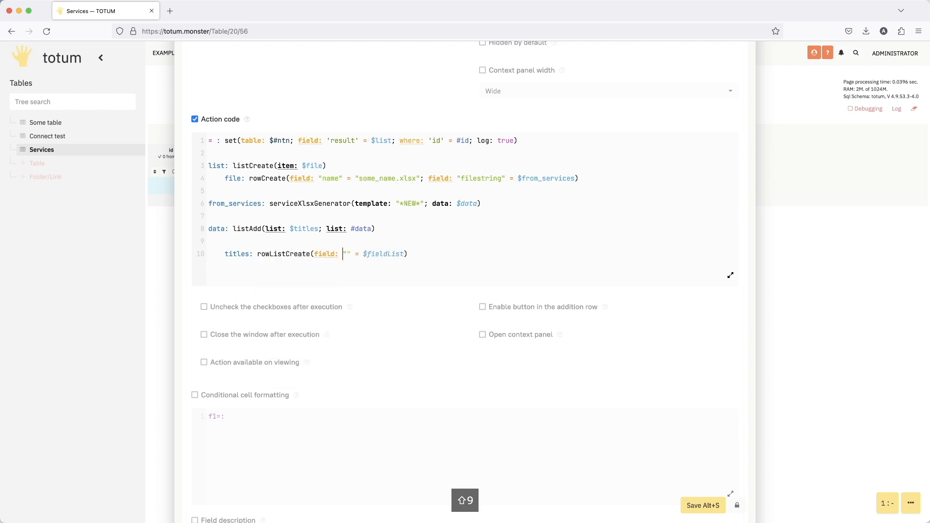
- Name the rowListCreate field "A" and replace its placeholder value with json`[Title A]`
key("Right")
type("A")
key("Right")
key("Right")
key("Right")
key("Right")
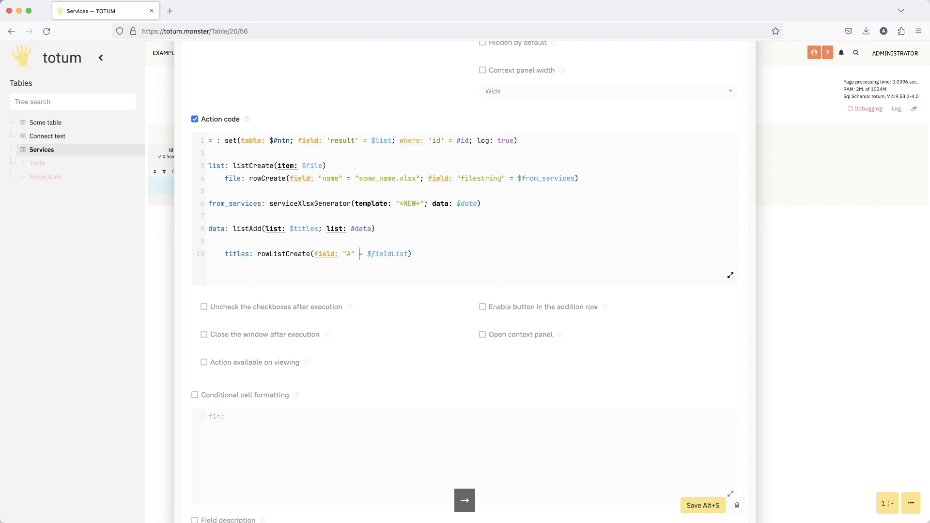
key("shift+Right")
key("shift+Right")
key("shift+Right")
key("shift+Right")
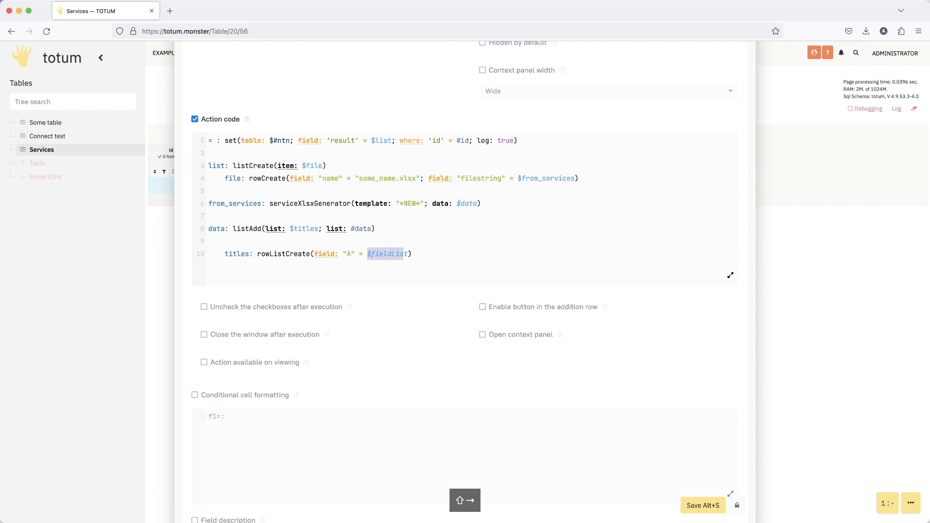
key("shift+Right")
type("json")
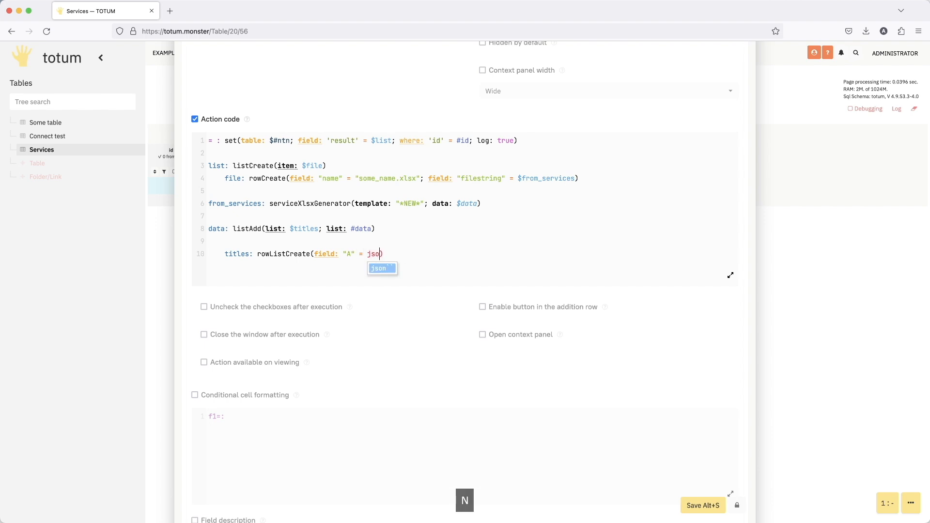
key("Return")
type("[]")
key("Left")
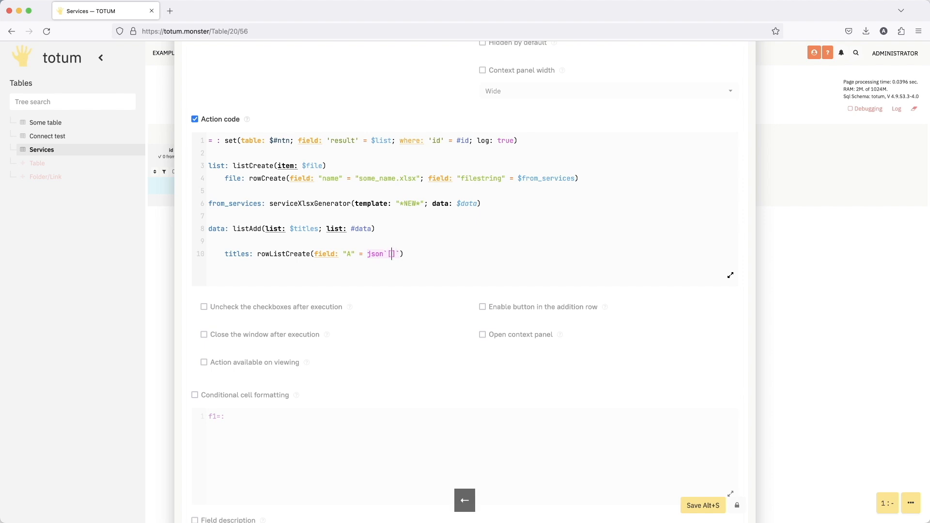
type("Title A")
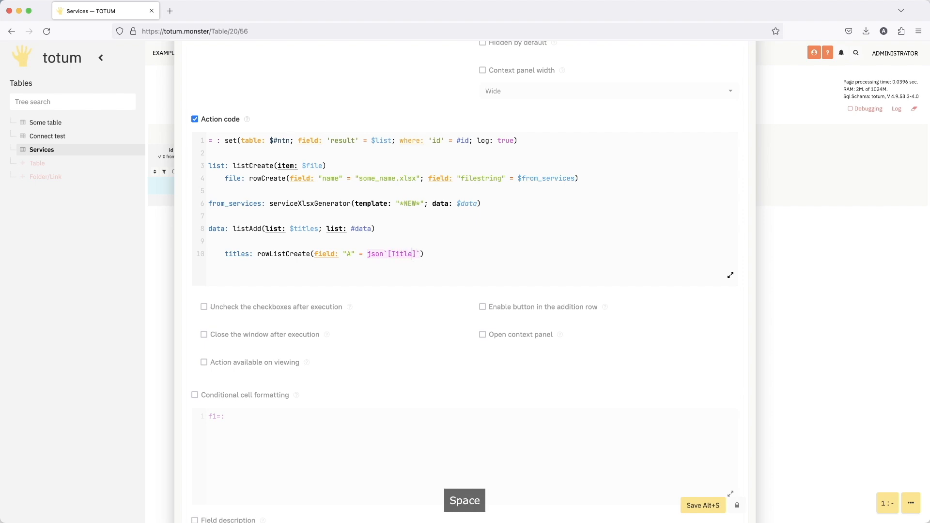
- Enclose Title A in double quotes so the field's value reads json`["Title A"]`
left_click_drag(314, 252, 430, 253)
key("super+c")
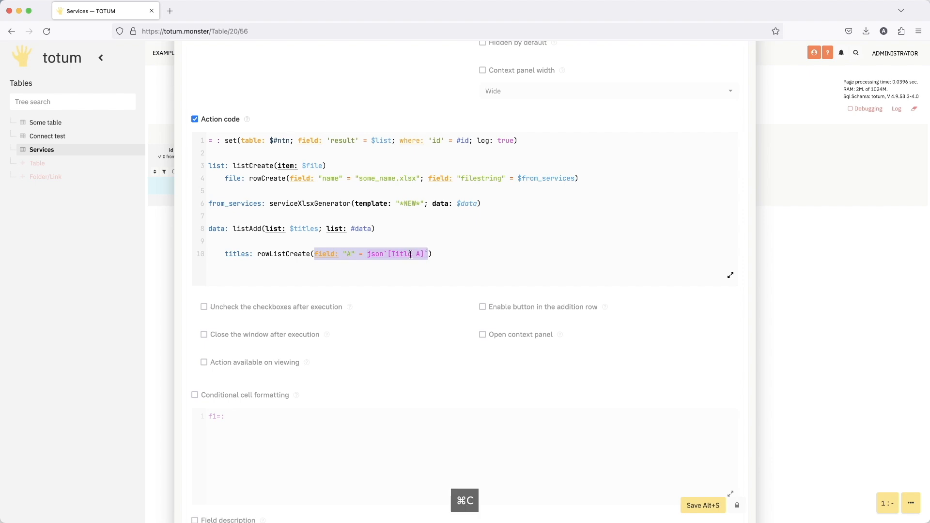
left_click(391, 253)
type("\"")
key("Right")
key("Right")
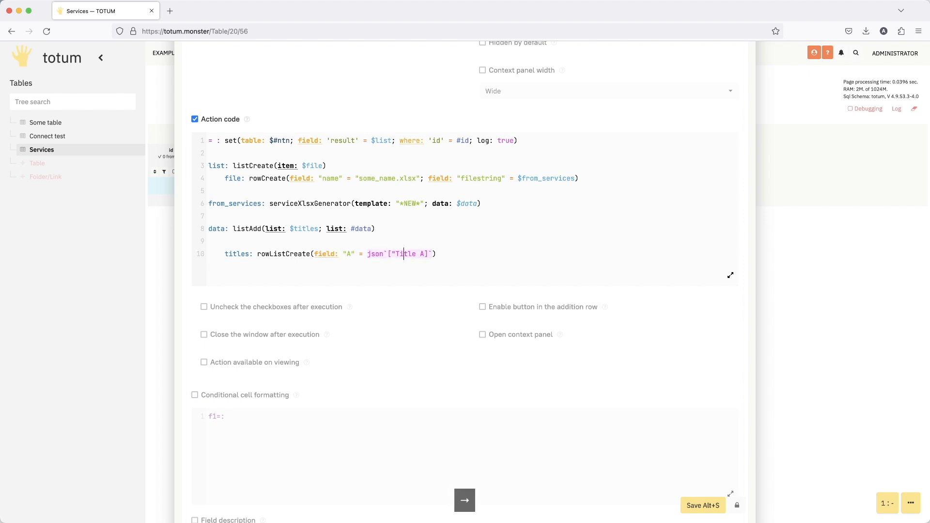
key("Right")
key("Right")
type("\"")
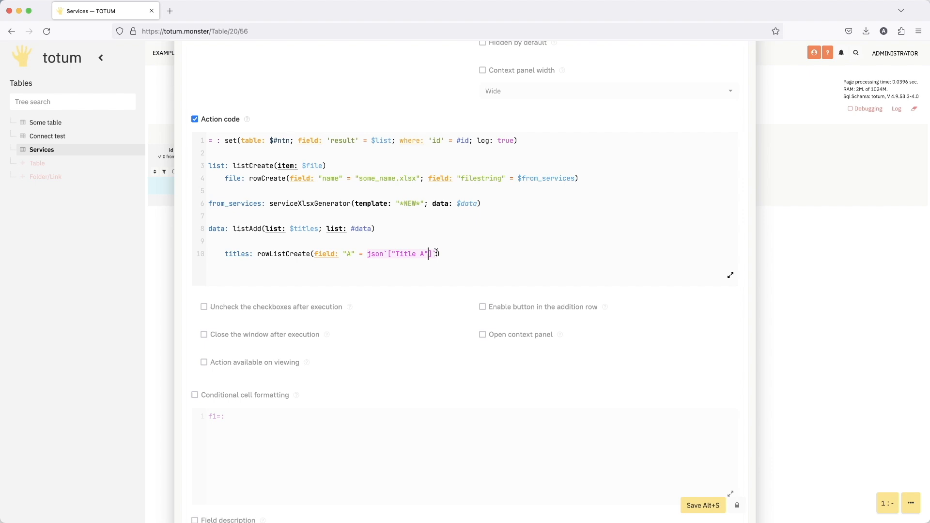
- Duplicate the field "A" parameter of rowListCreate twice, separating the copies with semicolons
left_click_drag(437, 252, 314, 257)
key("super+c")
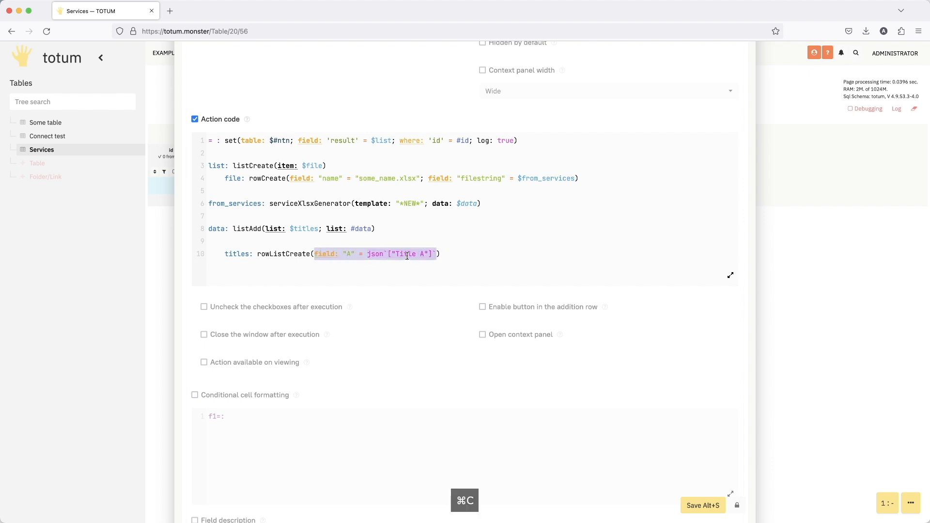
left_click(437, 254)
type(";")
key("super+v")
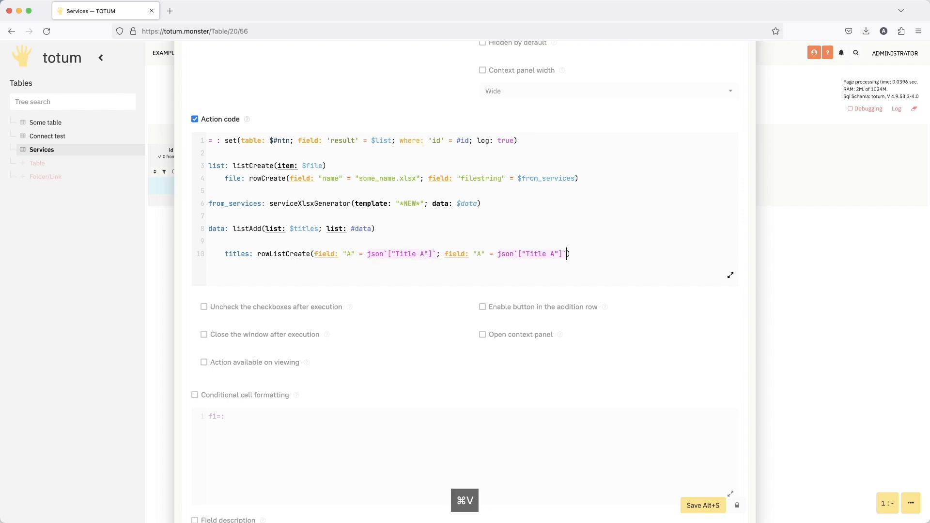
type(";")
key("super+v")
- Rename the second and third fields of rowListCreate to "B" and "C"
left_click(482, 253)
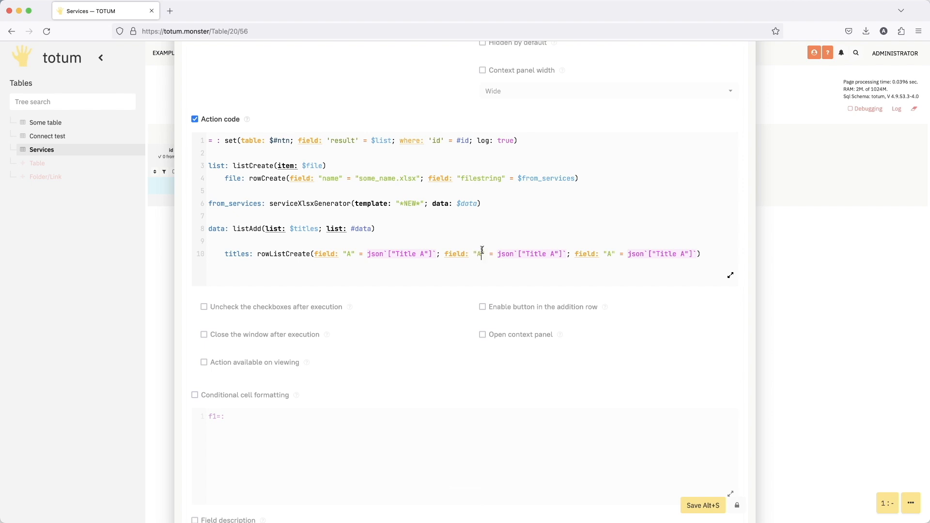
key("BackSpace")
type("B")
left_click(617, 253)
key("BackSpace")
type("C")
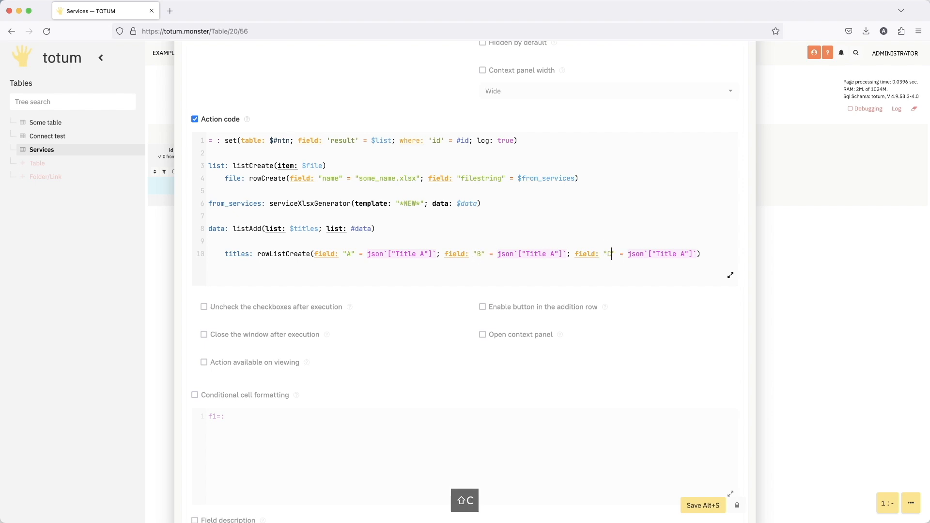
- Change the JSON values of fields B and C to "Title B" and "Title C"
left_click(554, 252)
key("BackSpace")
type("B")
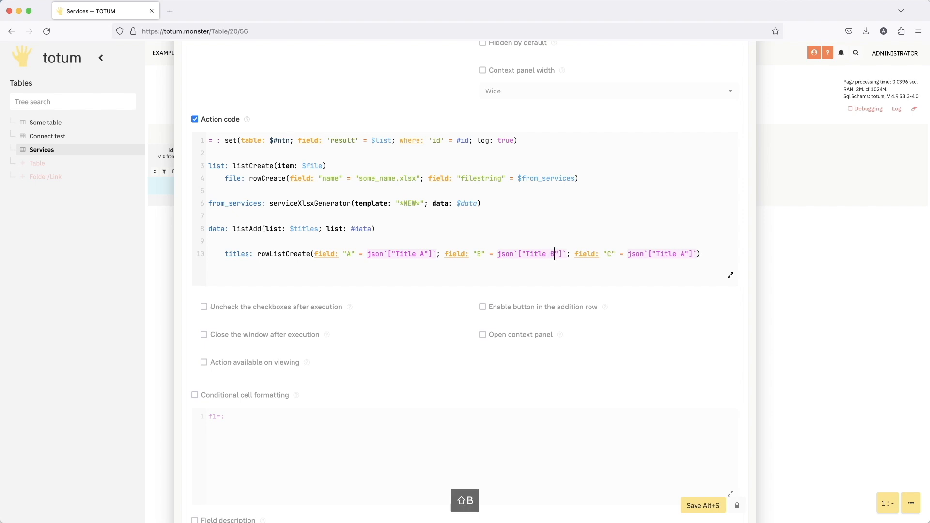
left_click(689, 253)
key("BackSpace")
type("C")
- Save the Button field's settings with the new data and titles lines, and run the GO action for row 3
left_click(218, 228)
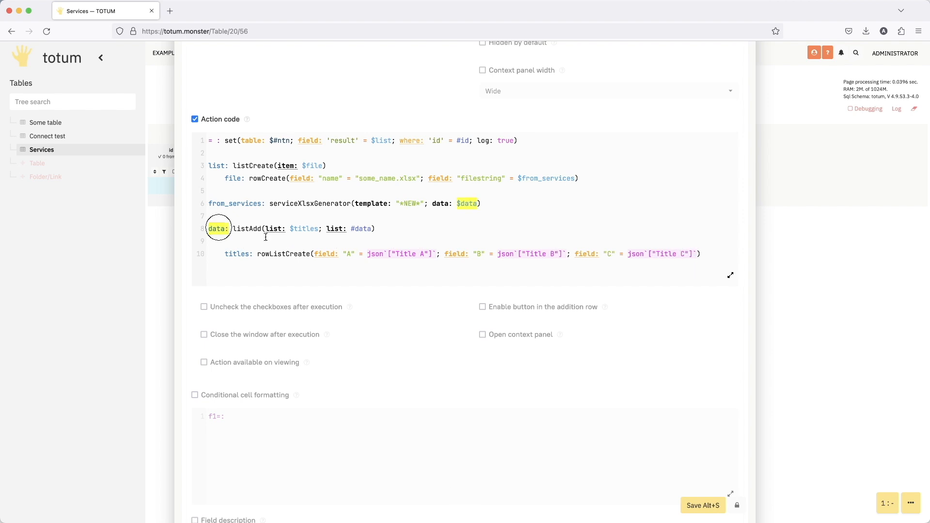
left_click(700, 504)
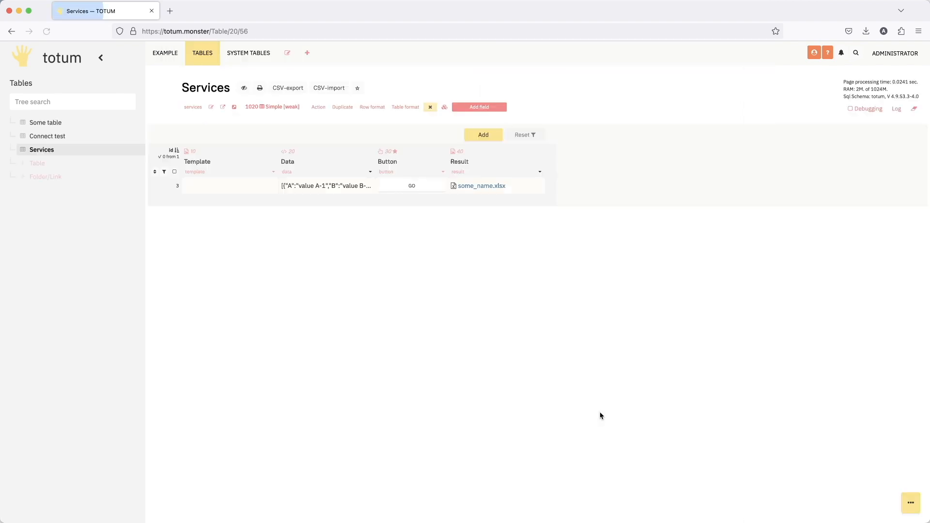
left_click(425, 185)
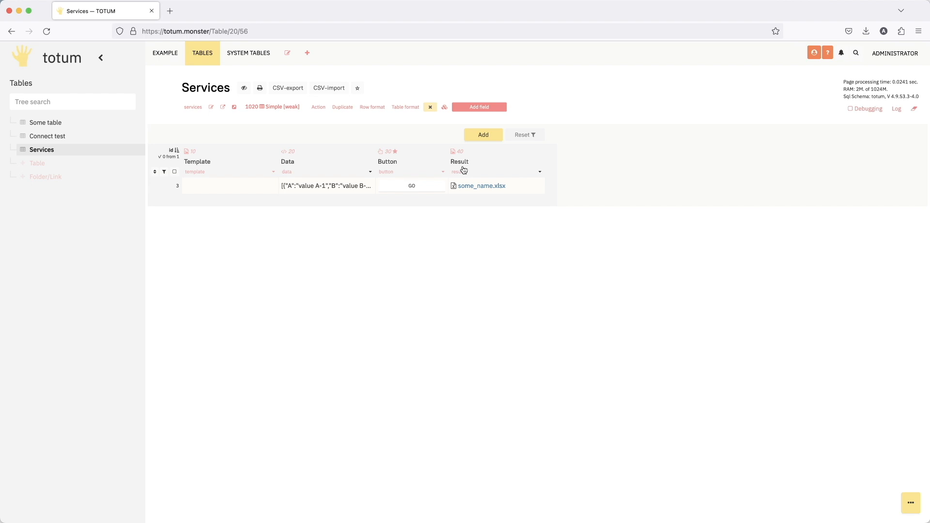
- Open the regenerated some_name.xlsx from the Result column in WPS Office, check its title row and data, and close it
left_click(483, 187)
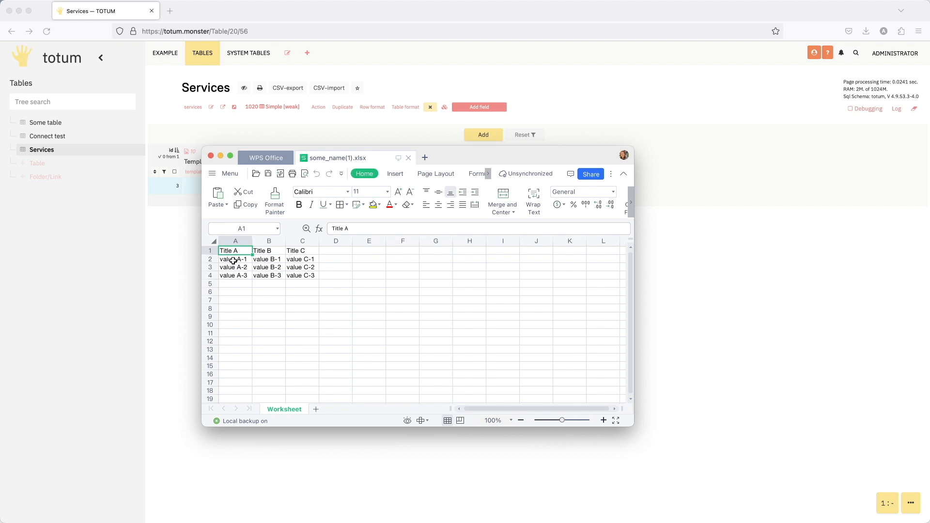
left_click(323, 286)
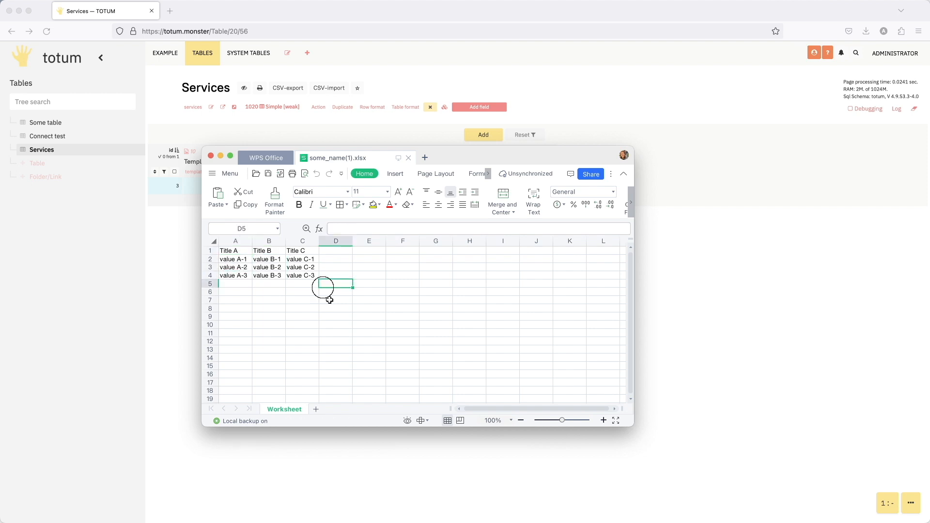
left_click(211, 156)
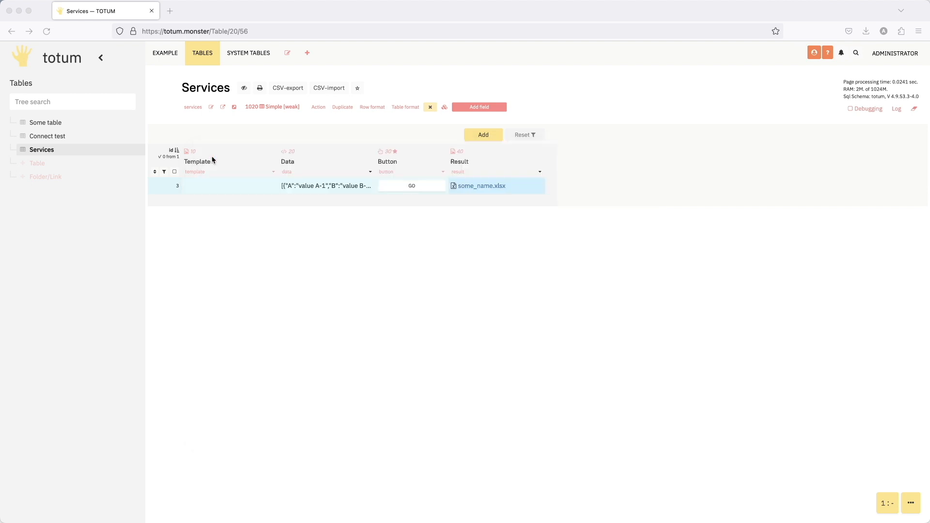
- In the Button field's action code, add the parameter answertype: "filestring" to the serviceXlsxGenerator call after data
left_click(442, 173)
scroll(399, 335, "down", 7)
scroll(398, 333, "down", 3)
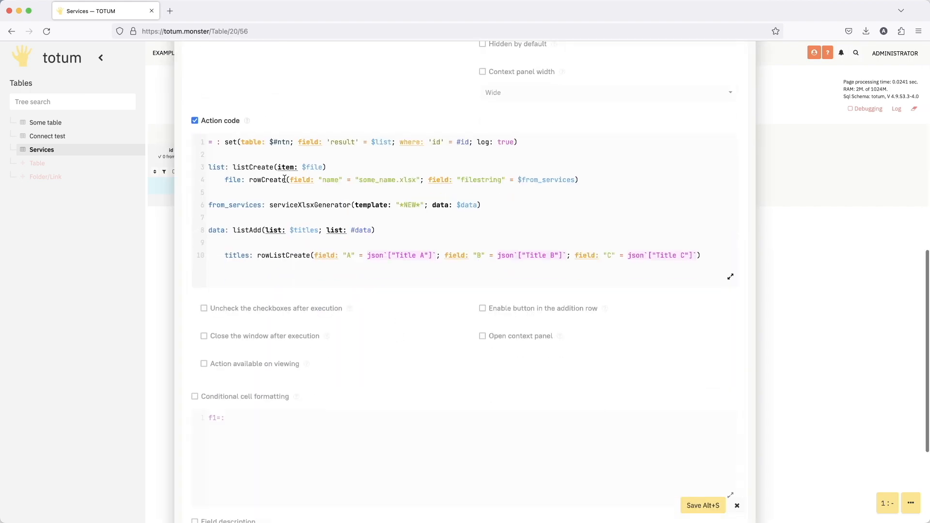
left_click_drag(209, 168, 597, 182)
left_click(612, 182)
left_click(479, 206)
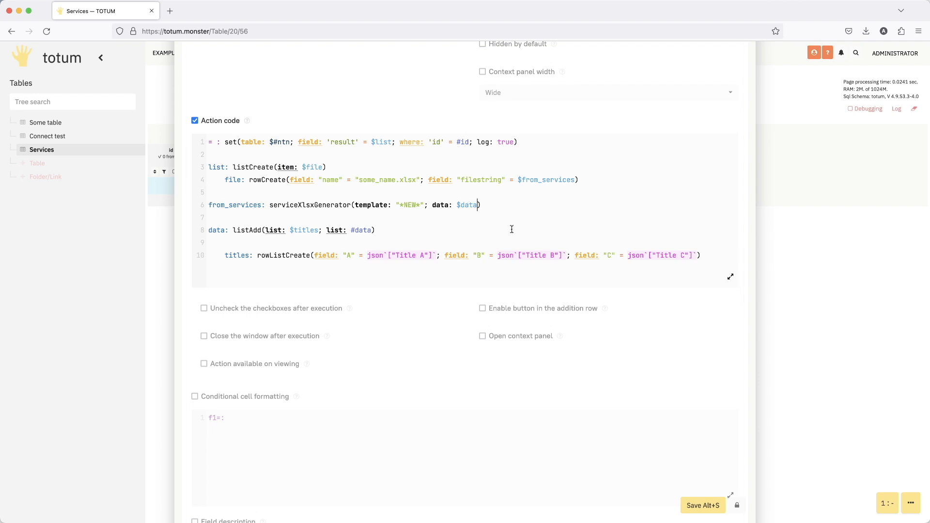
type(";")
type("an")
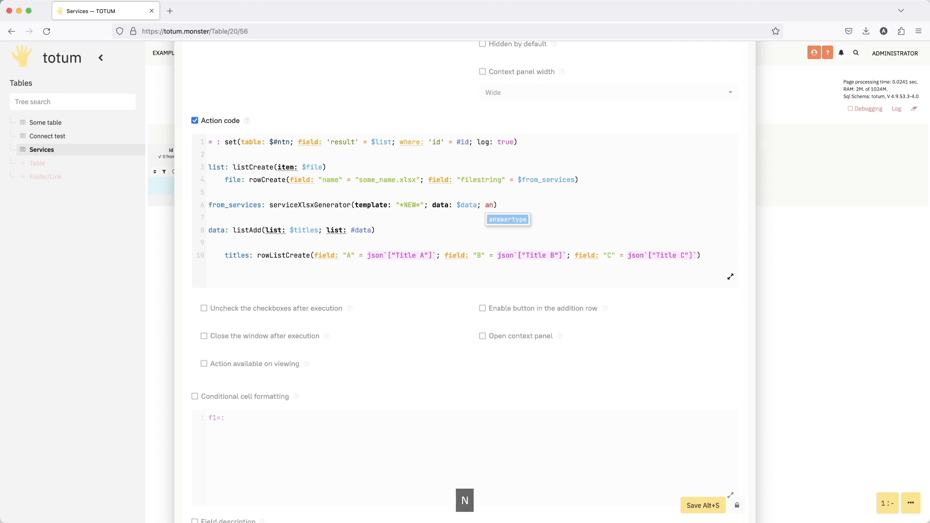
key("Return")
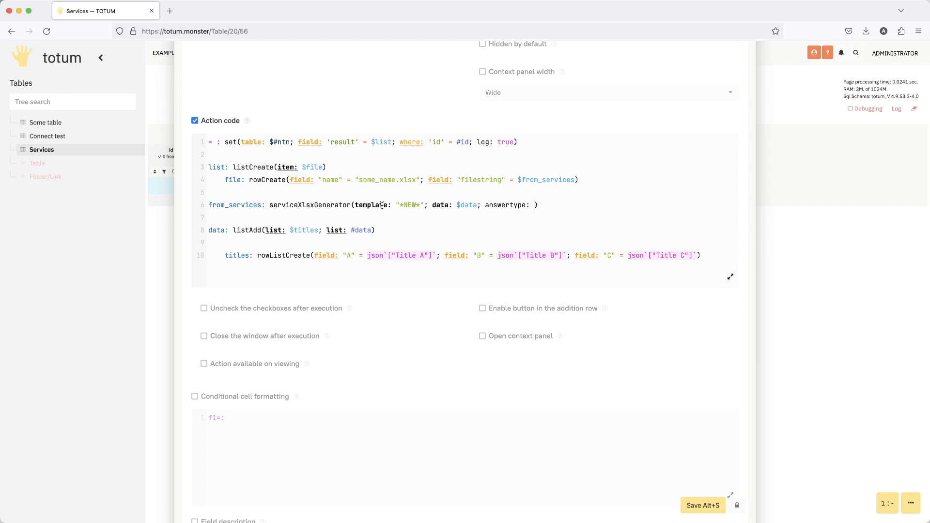
type("\"\"")
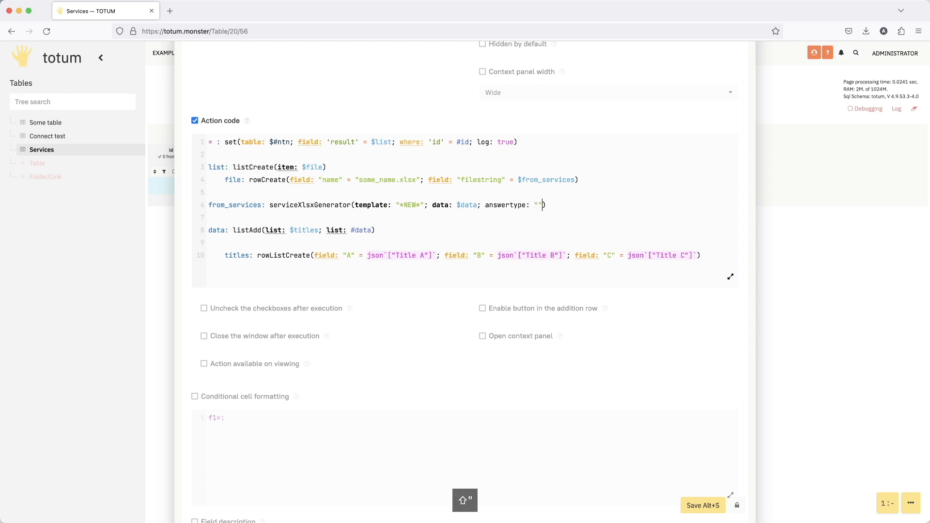
key("Left")
type("filest")
type("ring")
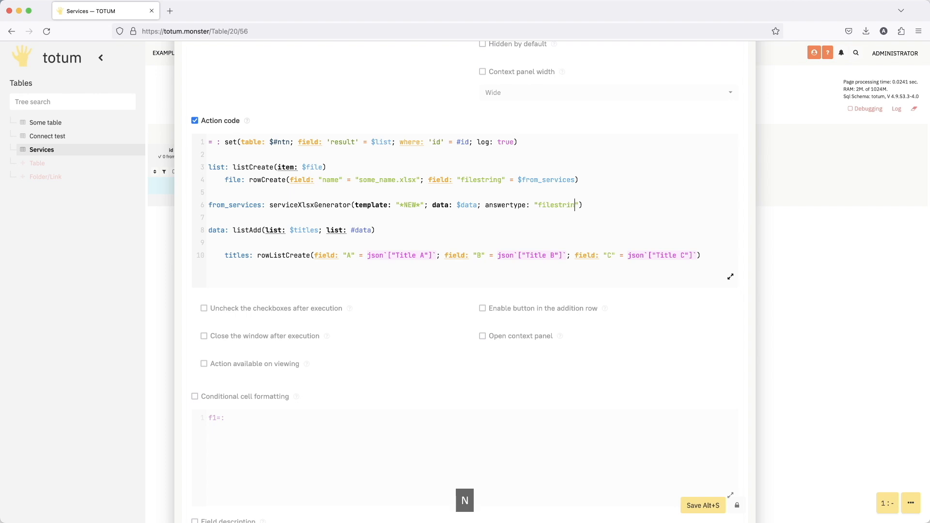
- Examine the answertype parameter and compare it with the rowCreate expression on the file line of the action code
left_click_drag(497, 204, 542, 205)
left_click(566, 205)
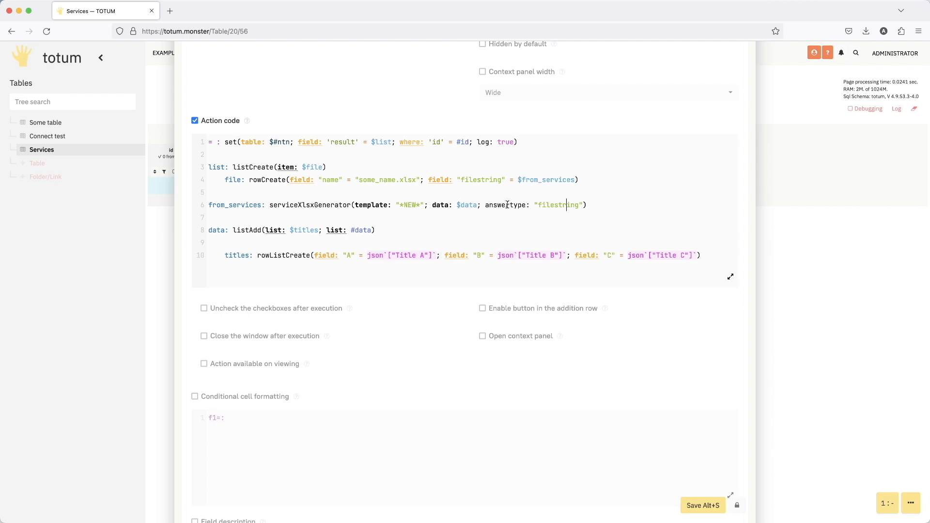
left_click_drag(508, 205, 559, 206)
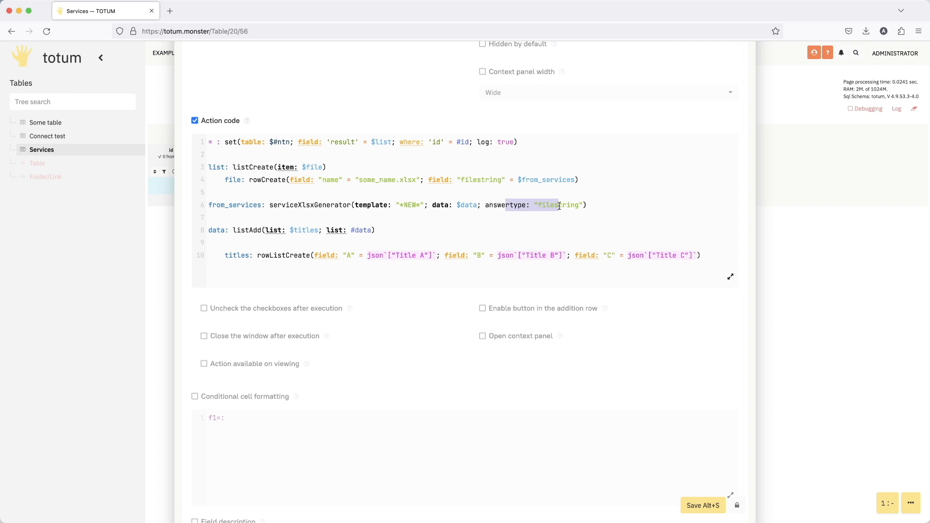
left_click(552, 205)
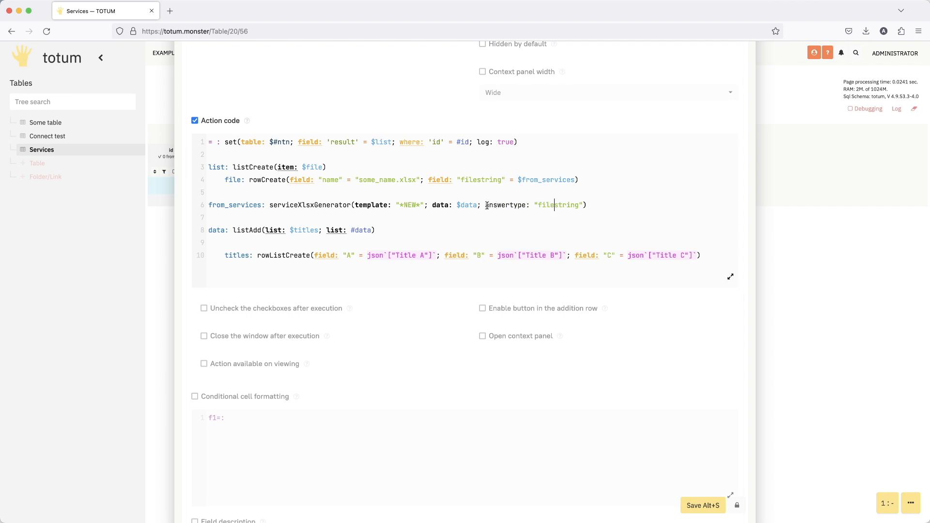
left_click_drag(487, 206, 591, 205)
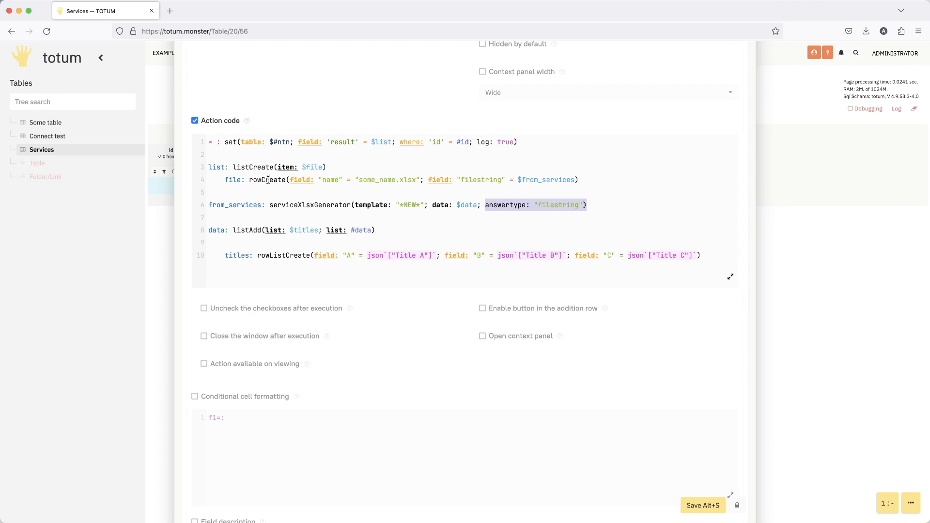
left_click_drag(261, 181, 606, 176)
left_click(615, 179)
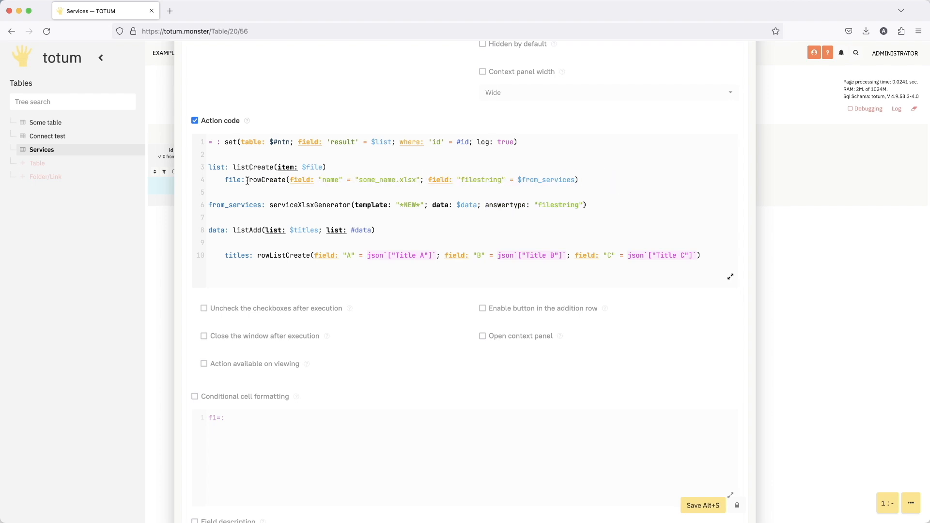
left_click_drag(248, 181, 601, 178)
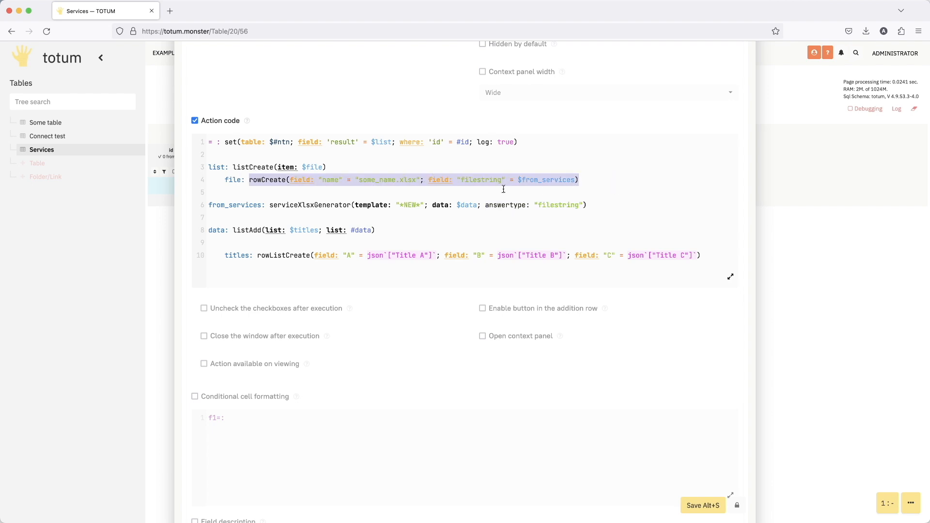
- Change the answertype value in serviceXlsxGenerator to "filerow"
double_click(562, 205)
type("filero")
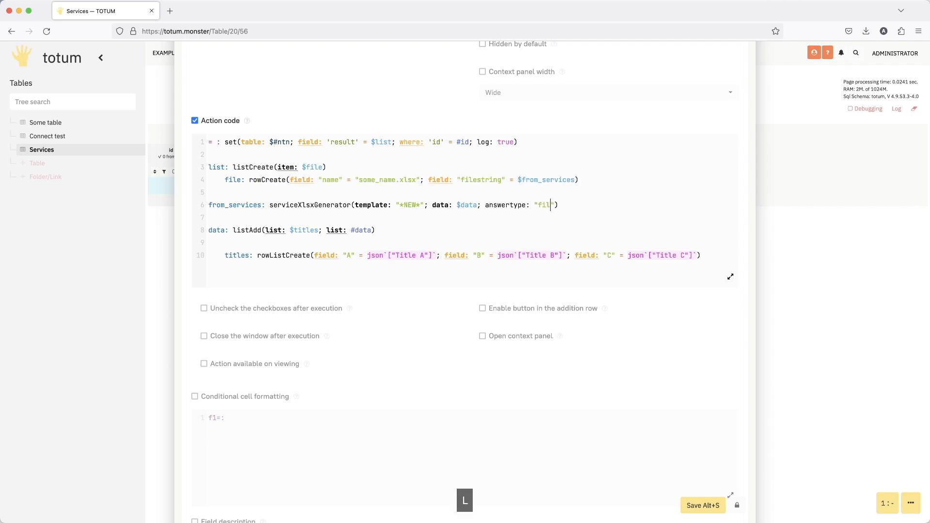
type("w")
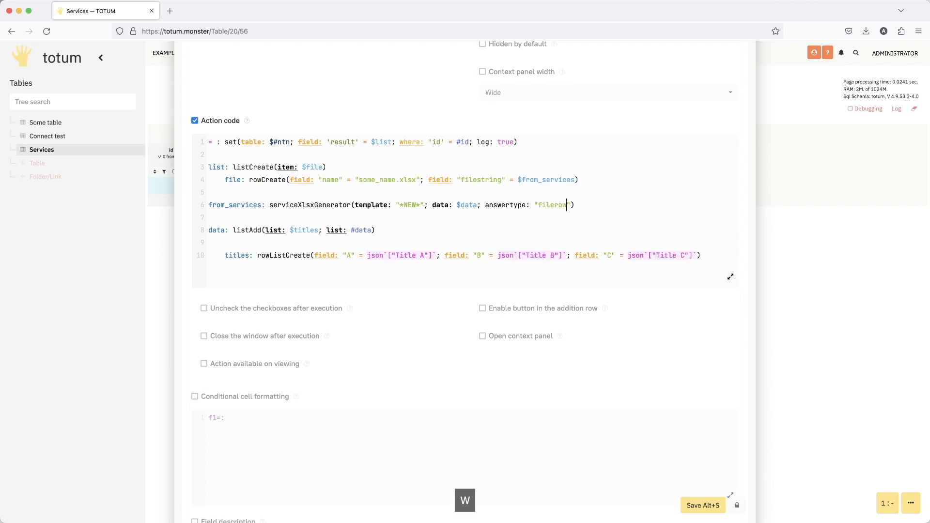
- Replace $file with $from_services as the item of listCreate on the list line
left_click(221, 206)
key("super+c")
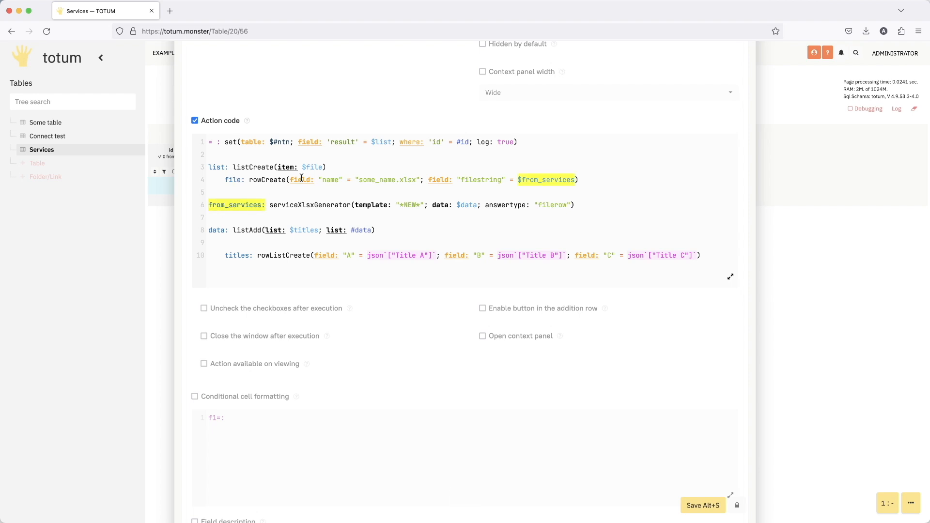
double_click(317, 167)
key("super+v")
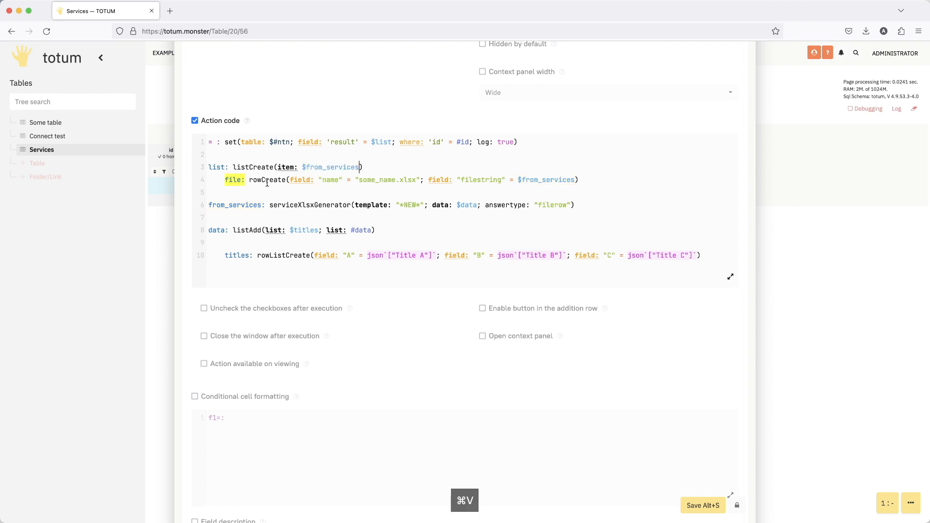
- Comment out the file: rowCreate line with // and review its name and filestring fields
left_click(223, 180)
type("//")
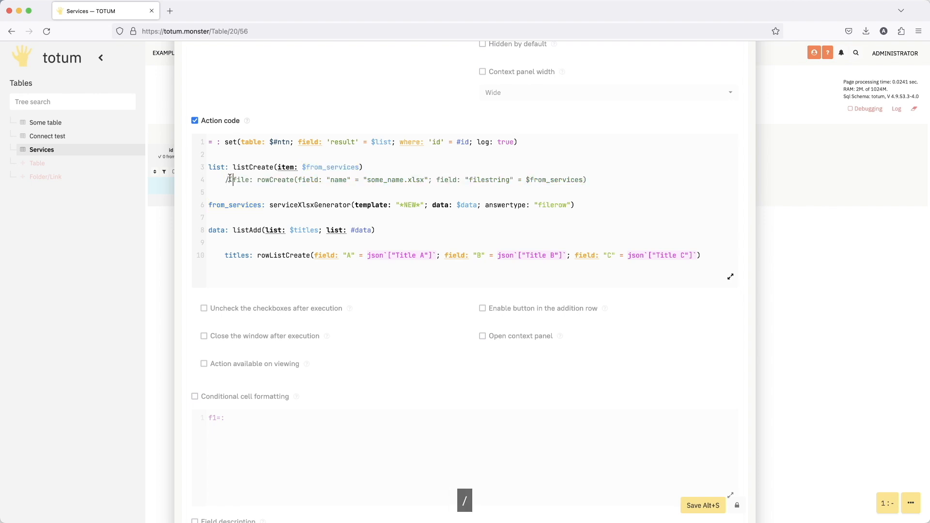
left_click_drag(304, 181, 527, 180)
left_click(526, 180)
left_click(340, 180)
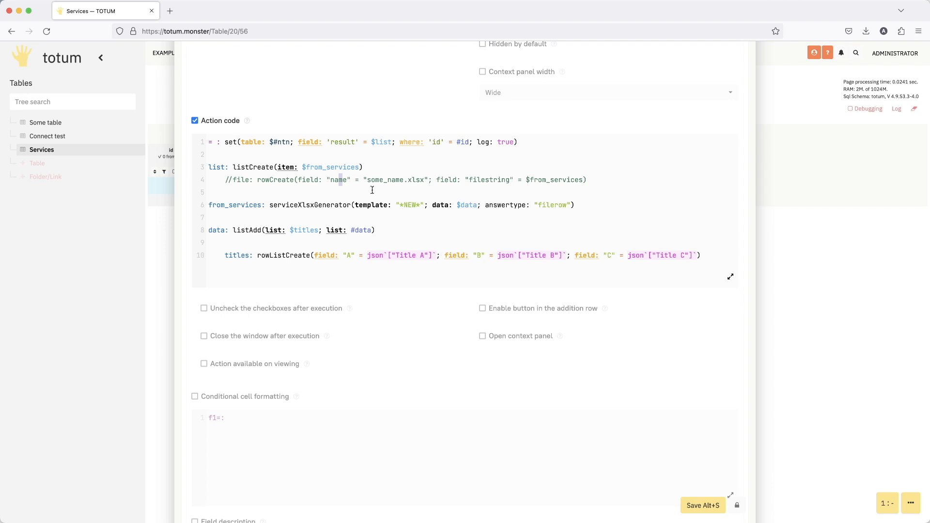
- Add a name parameter to serviceXlsxGenerator with the value "some_name.xlsx", copied from the commented-out line
left_click(570, 203)
type("; n")
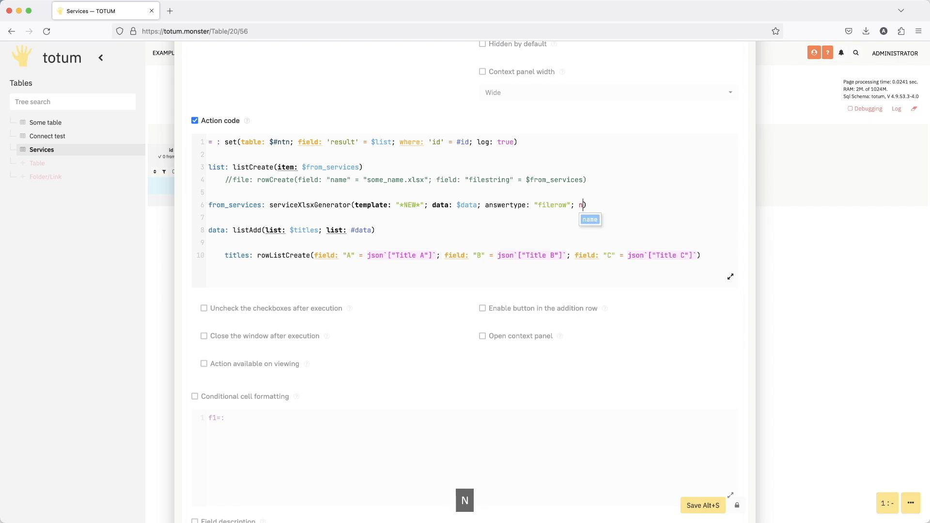
key("Return")
type("\"")
key("Left")
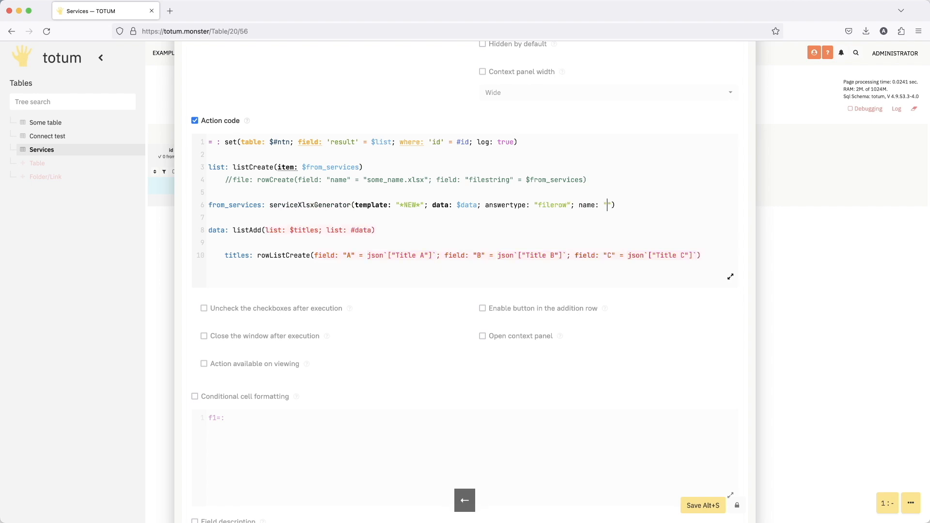
left_click_drag(367, 180, 424, 178)
key("super+c")
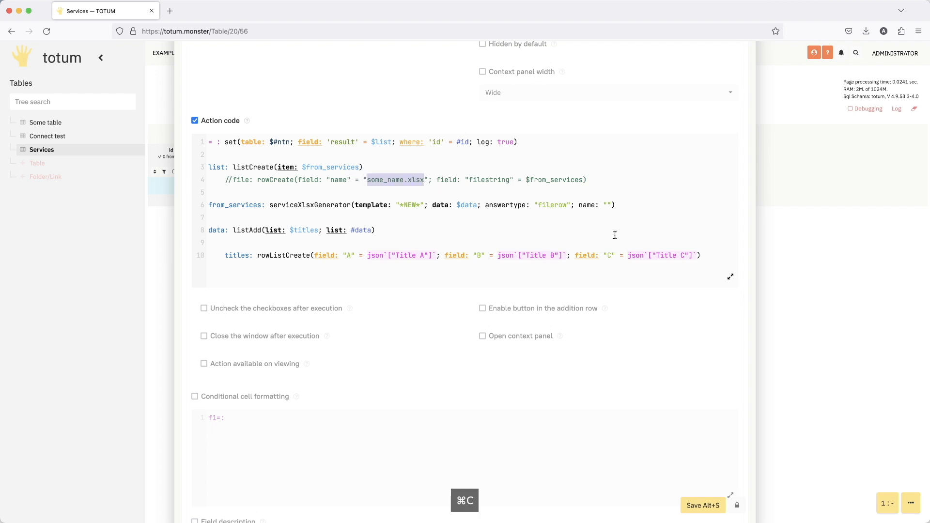
left_click(609, 206)
key("super+v")
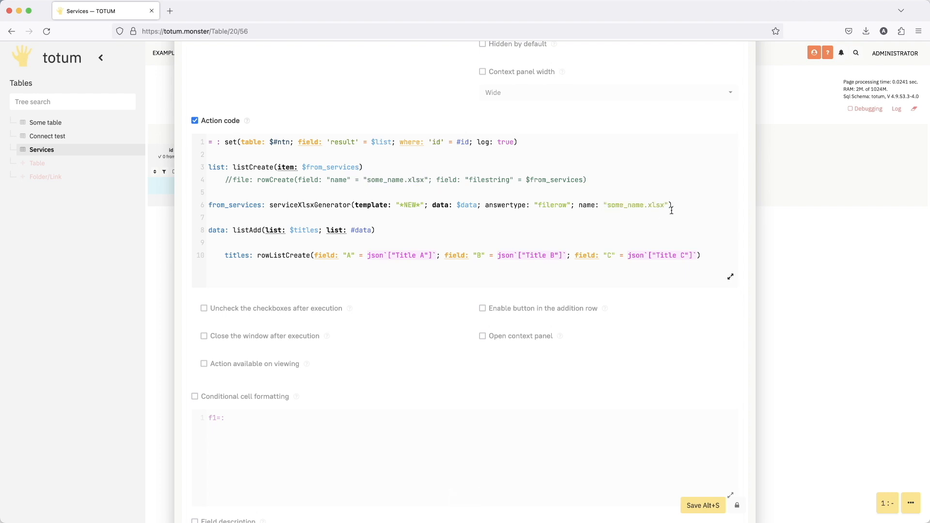
- Save the Button field's settings with the filerow and name parameters, and run the GO action for row 3
left_click_drag(665, 208, 649, 216)
left_click(635, 205)
left_click(702, 507)
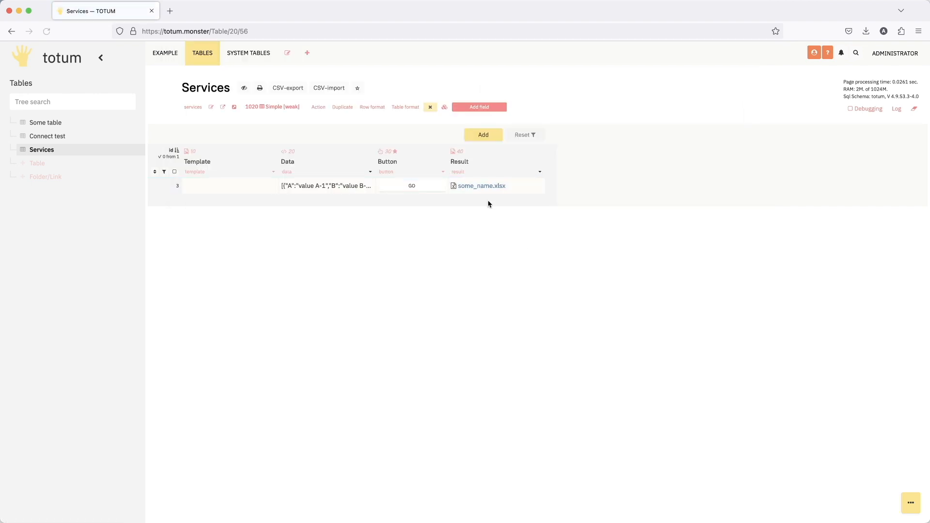
left_click(415, 187)
- Open the new some_name.xlsx from row 3's Result column, check its titles and values, and close the file
left_click(493, 186)
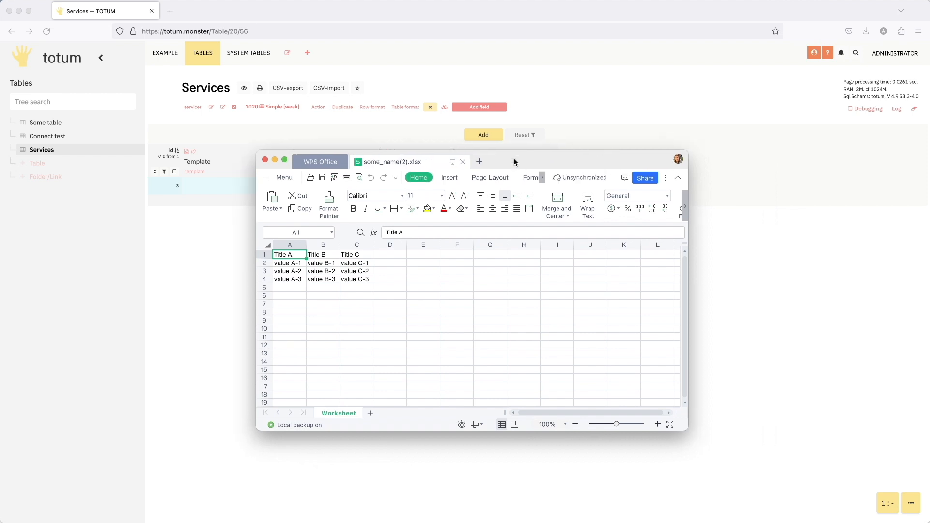
left_click(265, 159)
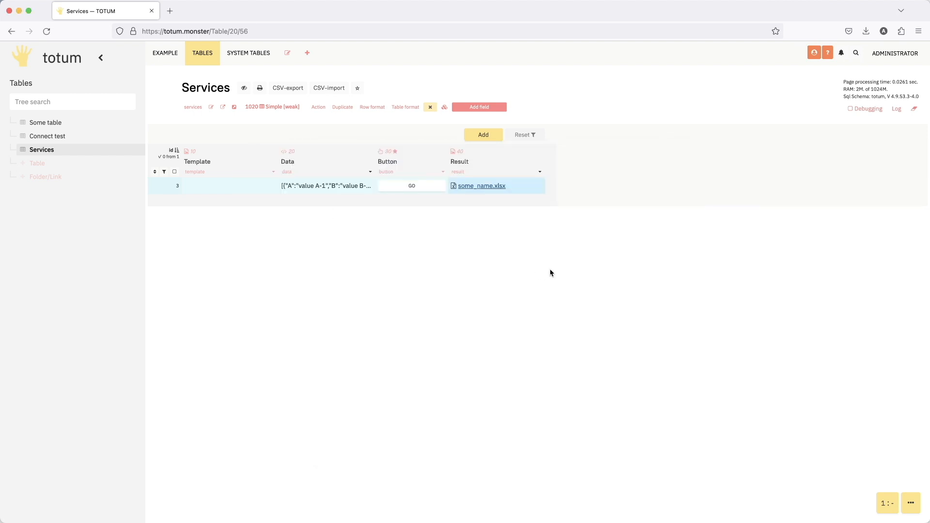
left_click(523, 192)
- Add a new row to the Services table and switch to a blank WPS Office workbook for the template
left_click(484, 136)
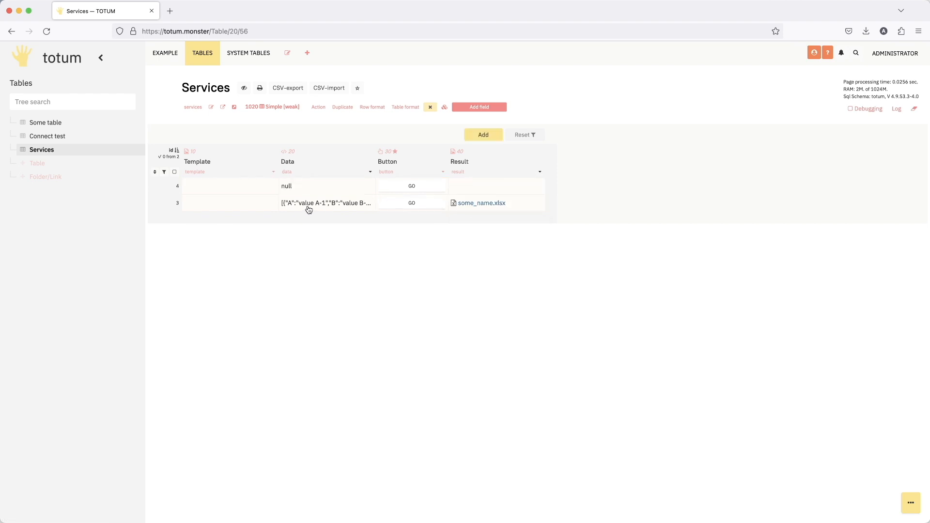
left_click(596, 522)
left_click_drag(566, 194, 410, 188)
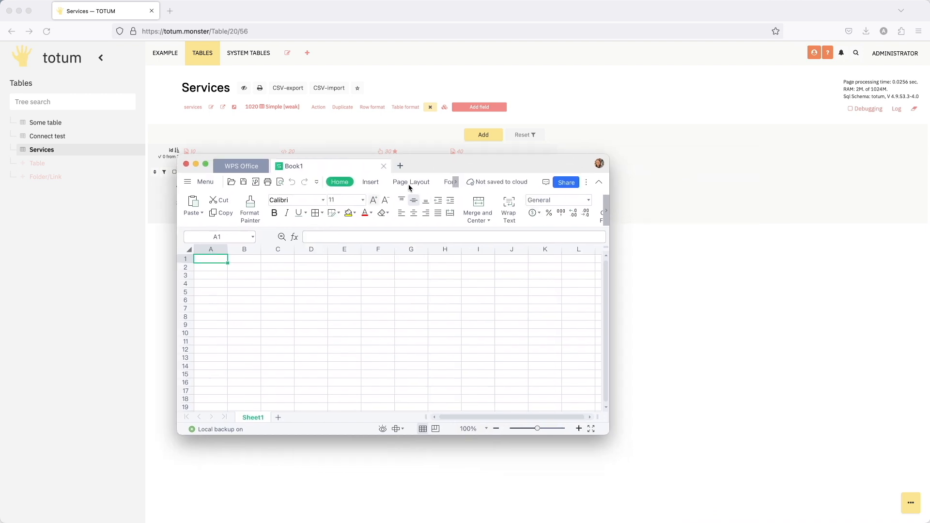
left_click_drag(446, 163, 505, 157)
- Enter the placeholder ${title} in cell B2 of the blank workbook
left_click(300, 262)
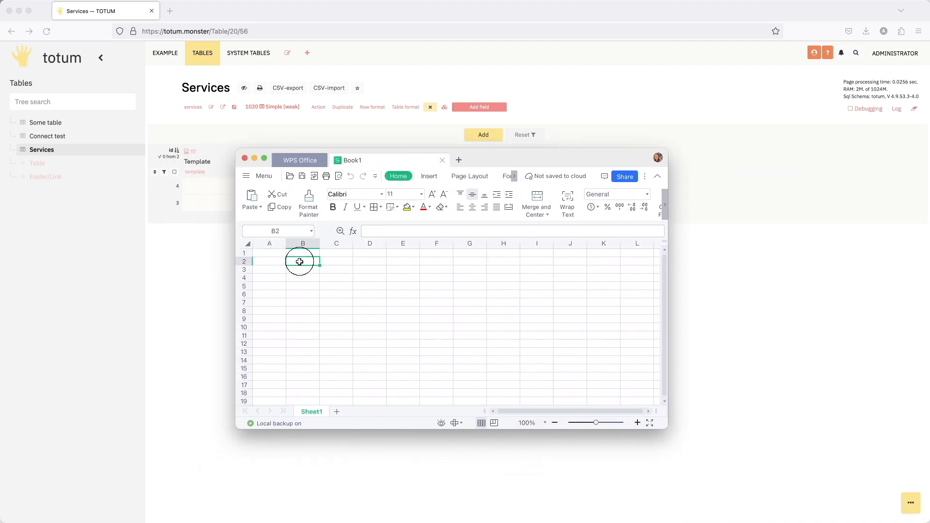
type("$")
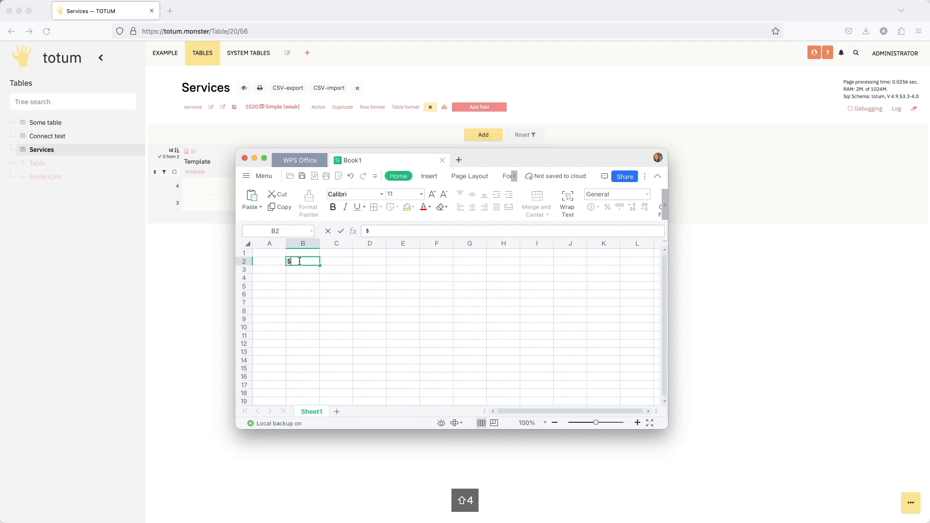
type("{}")
key("Left")
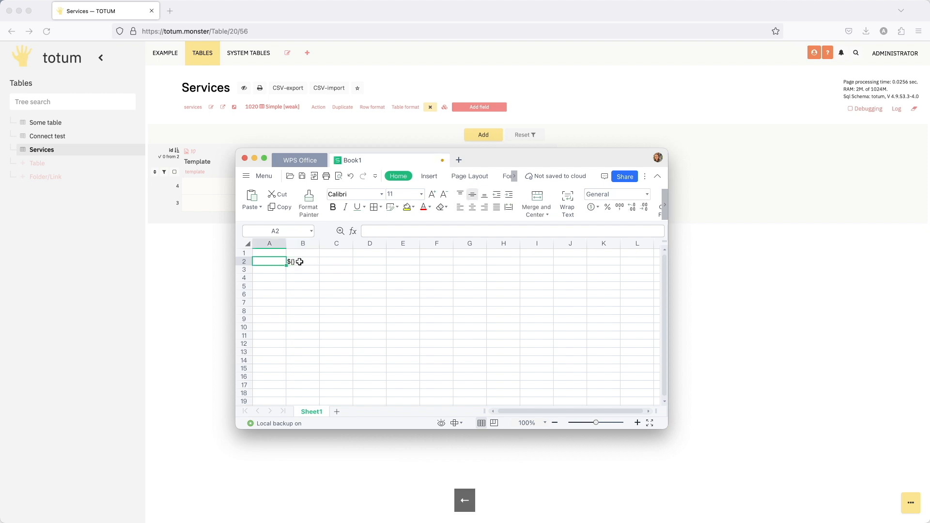
double_click(300, 262)
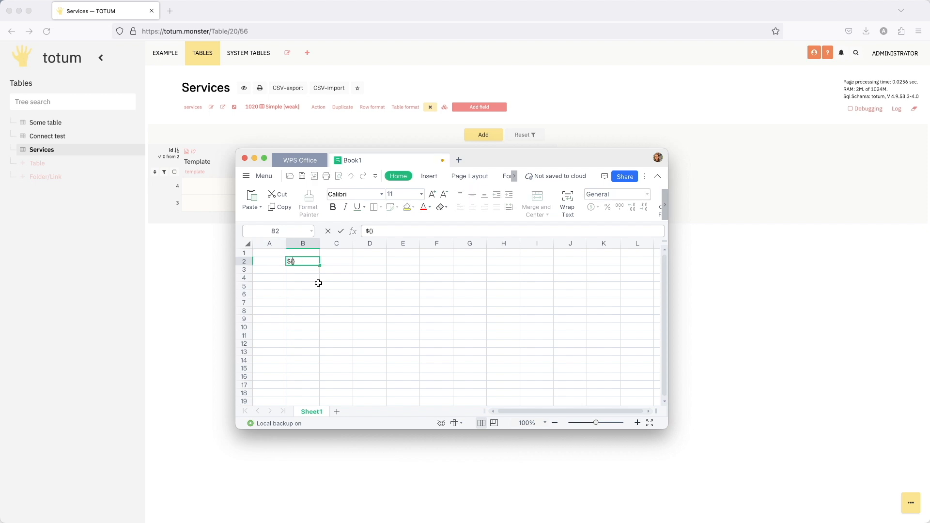
type("title")
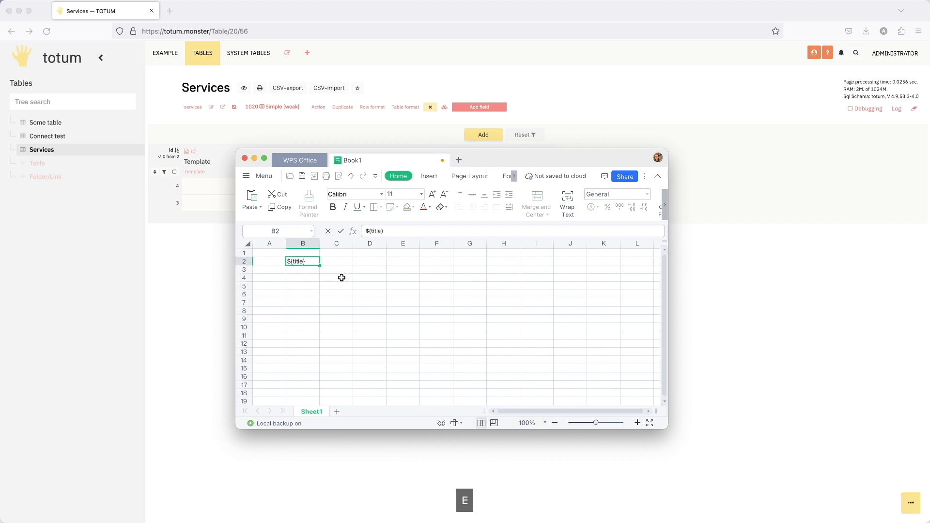
- Enter the placeholder ${value} in cell C2, beside the title placeholder
left_click(348, 263)
type("$")
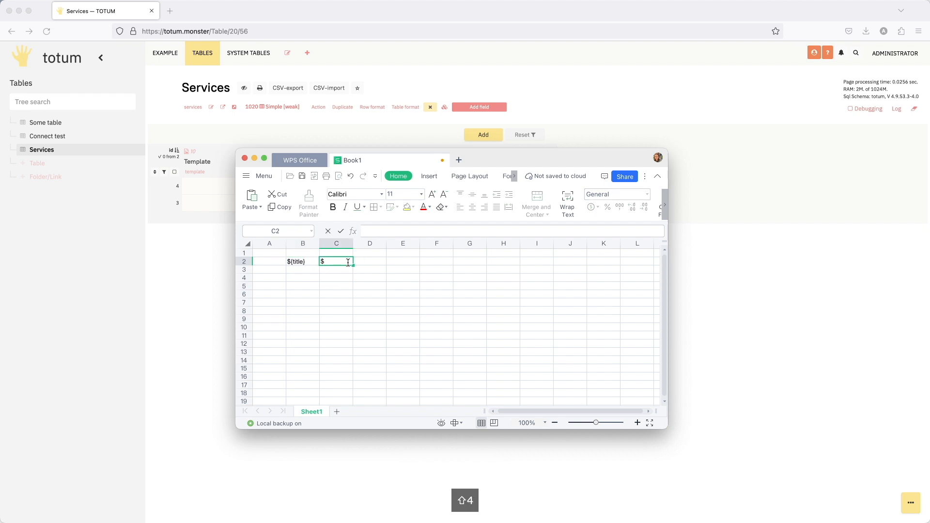
type("{}")
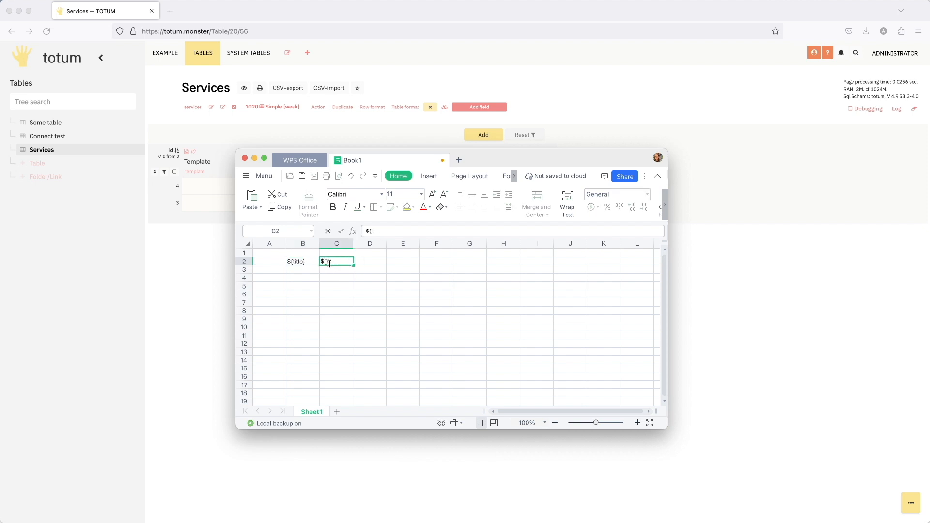
type("va")
type("lue")
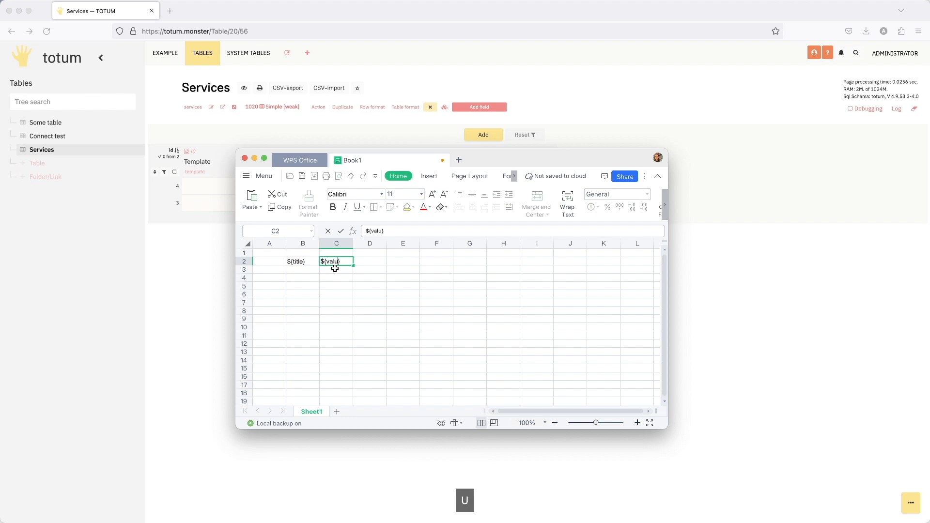
- Save the placeholder workbook as template.xlsx and upload it to the Template field of row 4 in the Services table
left_click(338, 296)
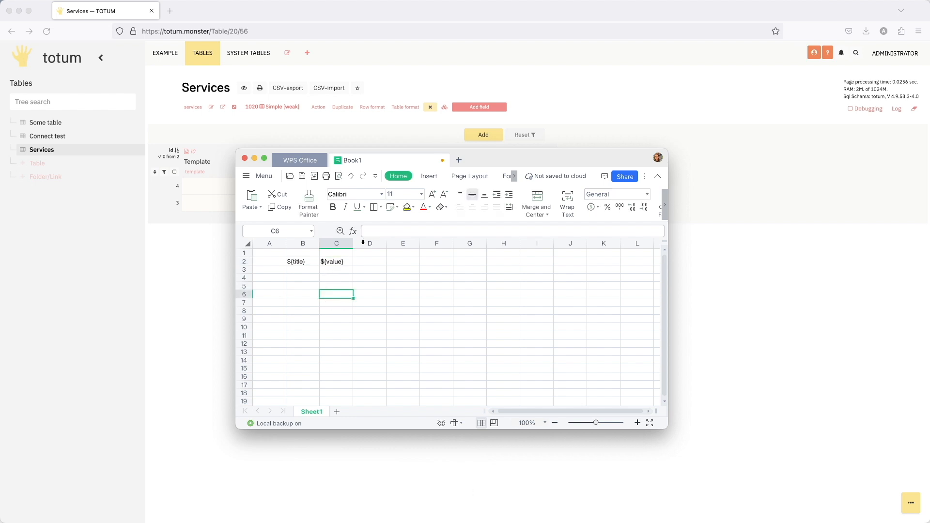
left_click(301, 178)
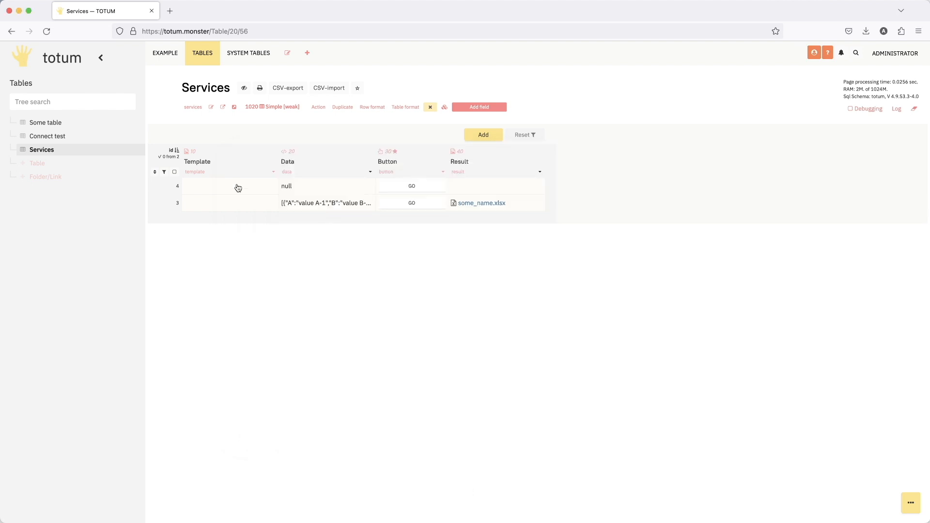
left_click_drag(491, 48, 281, 95)
left_click(421, 208)
- In row 4's Data field, add the key title with the value "Some title"
double_click(325, 190)
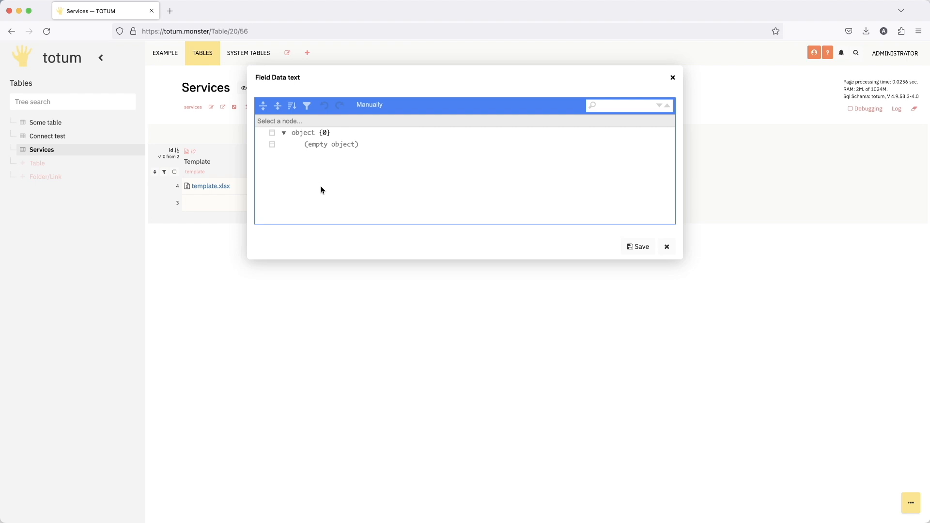
left_click(274, 148)
left_click(287, 158)
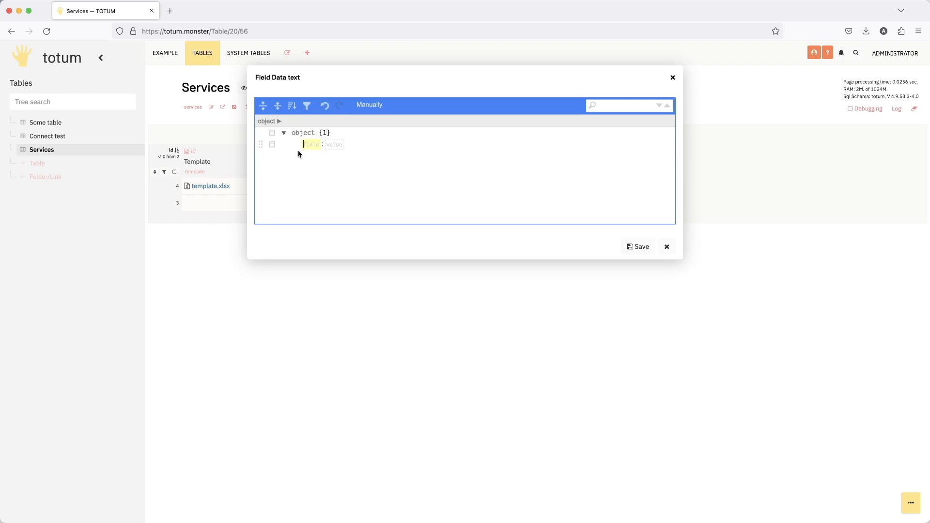
type("tot")
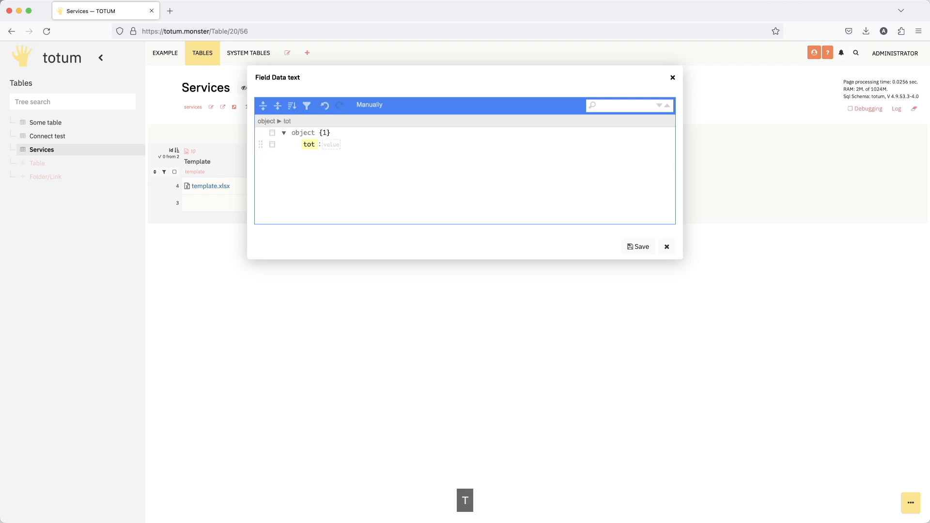
key("BackSpace")
type("itlw")
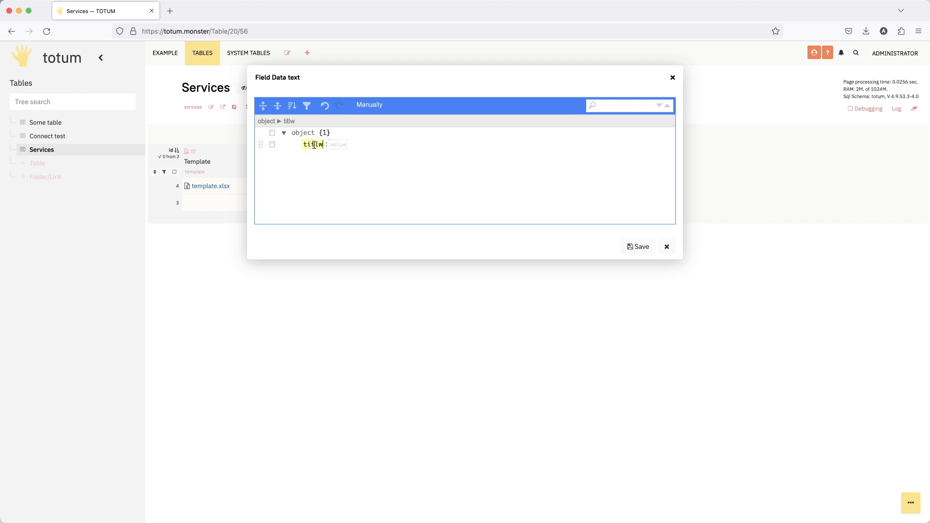
key("BackSpace")
type("e")
type("S")
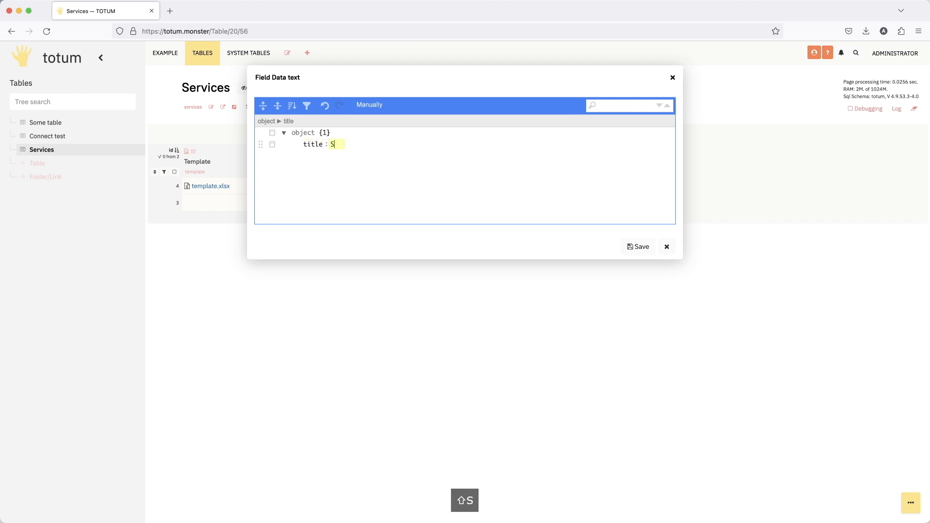
type("ome title")
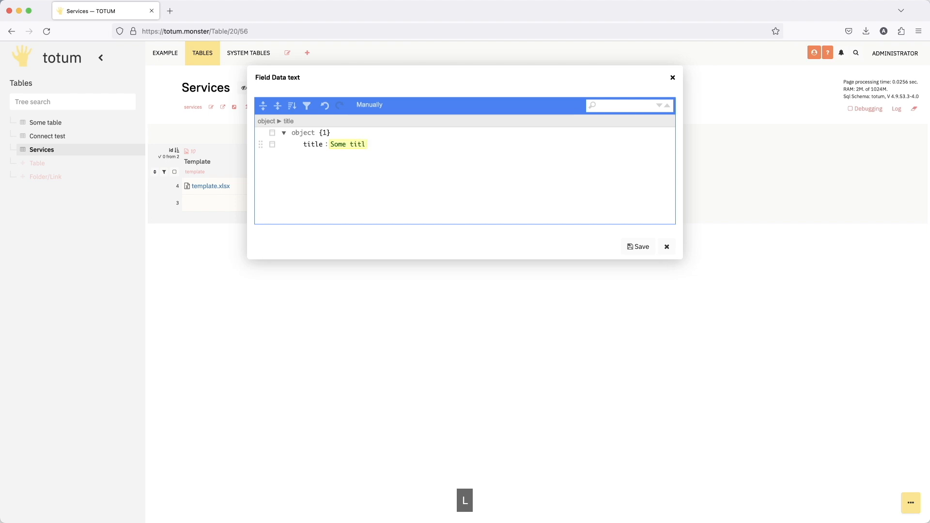
- Append the key value with "Some value" to row 4's data object and save the field data
left_click(272, 144)
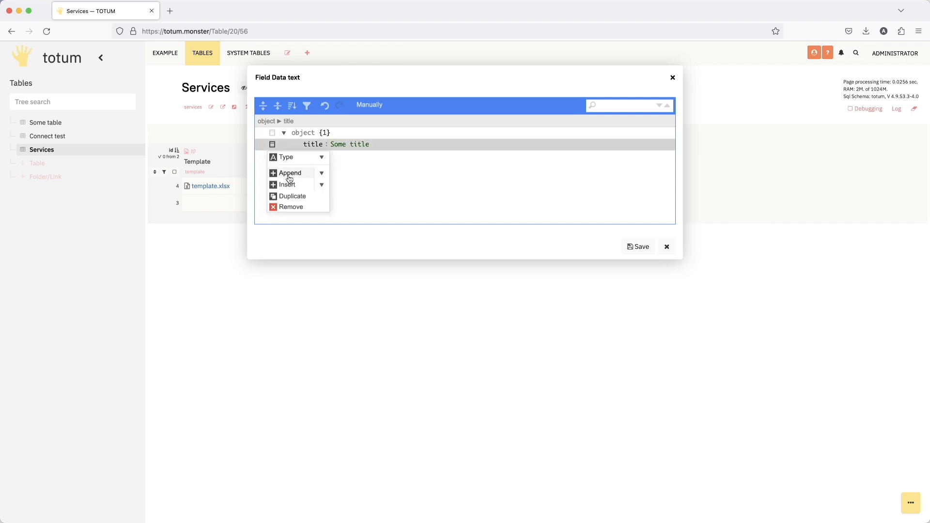
left_click(288, 175)
type("value")
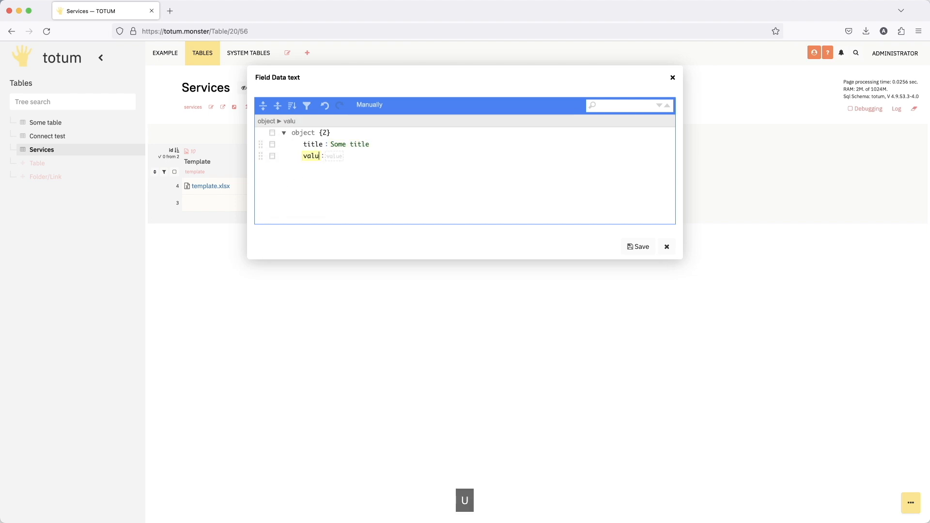
key("Tab")
type("So,")
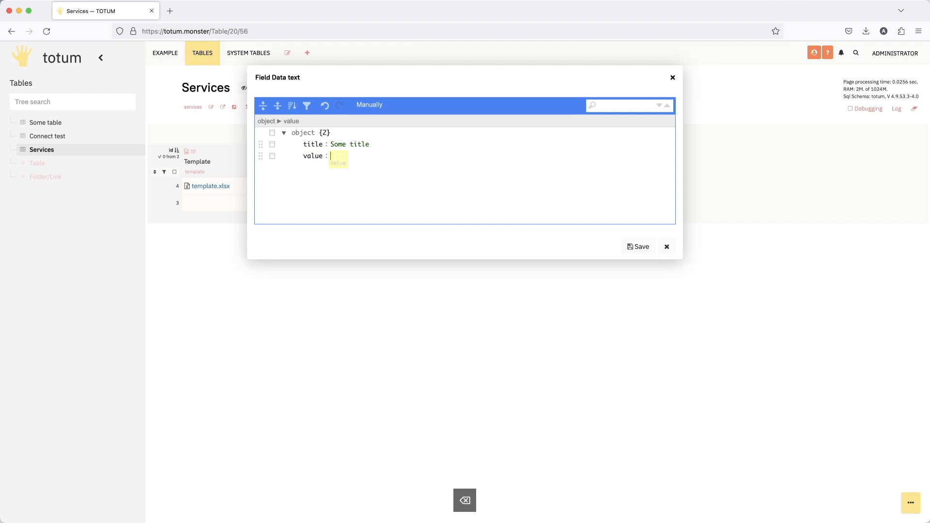
key("BackSpace")
type("me ")
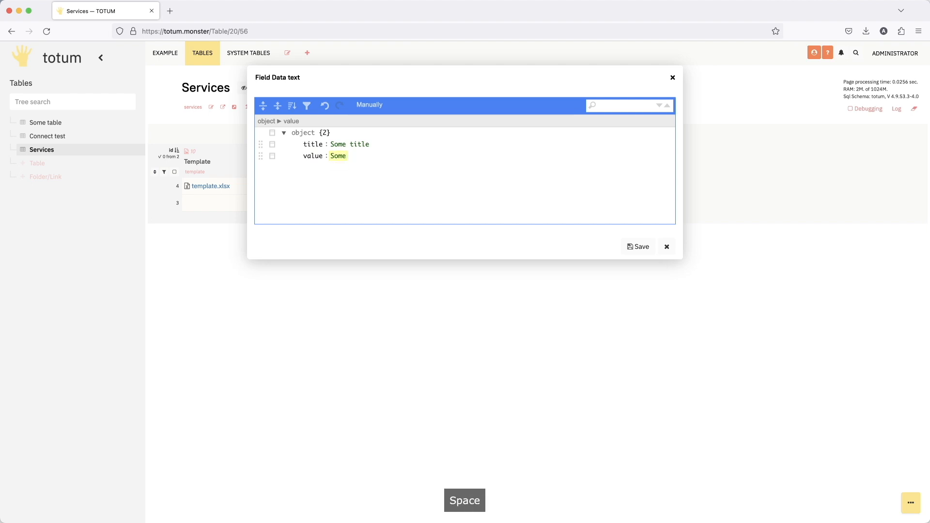
type("value")
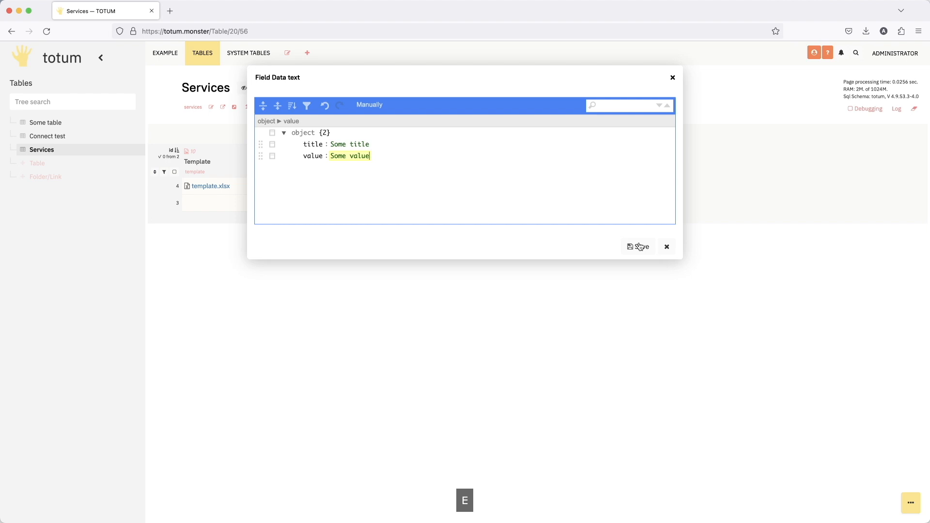
left_click(640, 247)
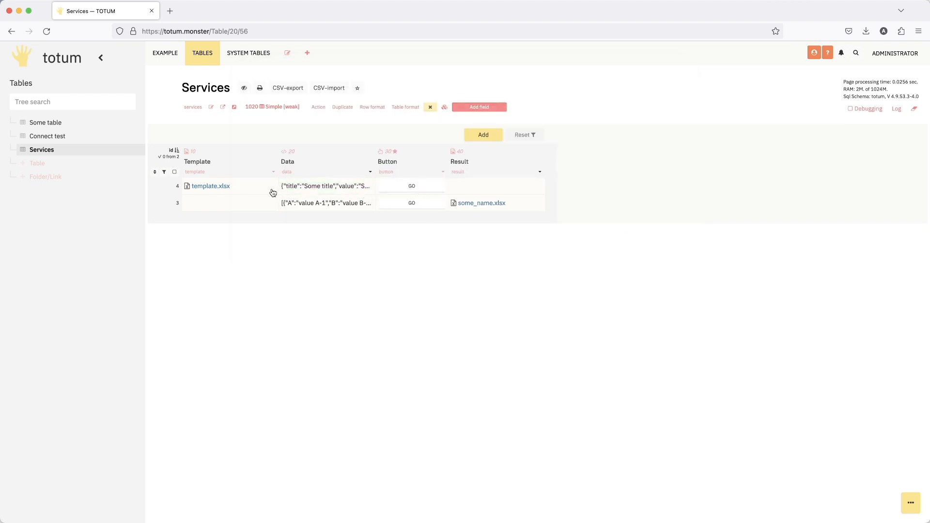
- Open the Button field's settings and delete the commented-out file: rowCreate line from its action code
left_click(441, 171)
scroll(379, 291, "down", 1)
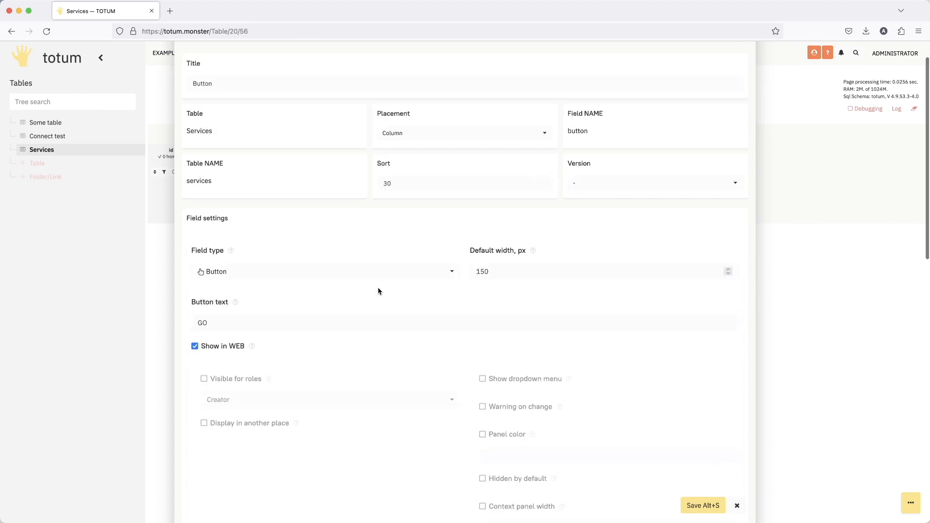
scroll(379, 291, "down", 8)
left_click_drag(600, 222, 183, 224)
key("BackSpace")
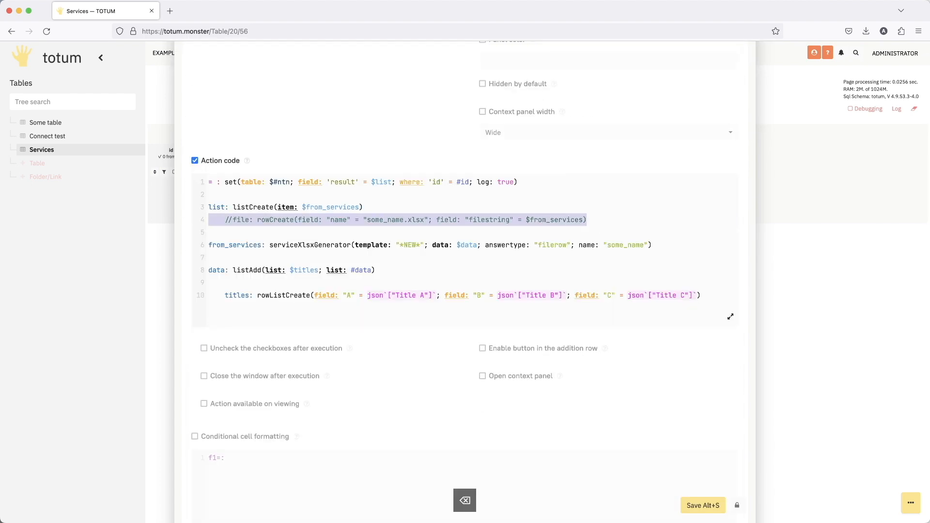
key("BackSpace")
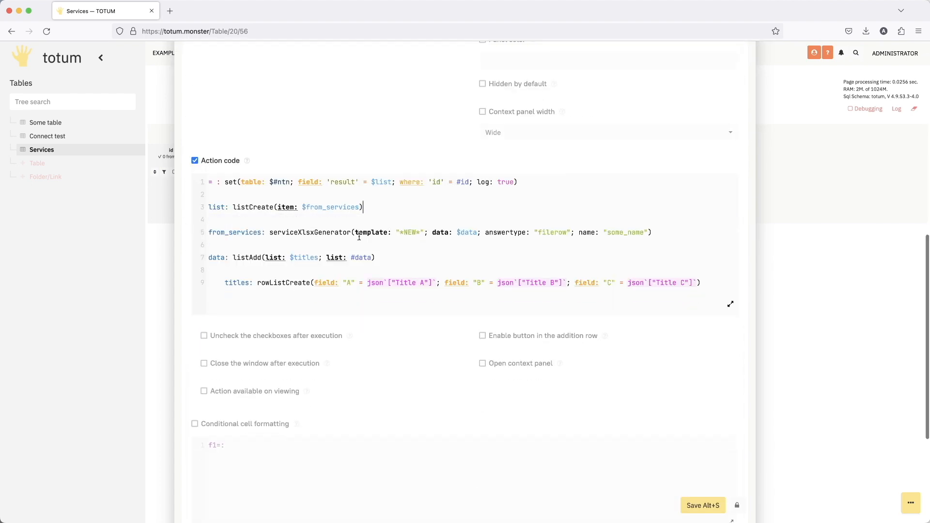
- Set the template parameter of serviceXlsxGenerator to #template[0][file] in place of "*NEW*"
left_click_drag(424, 232, 396, 233)
type("#")
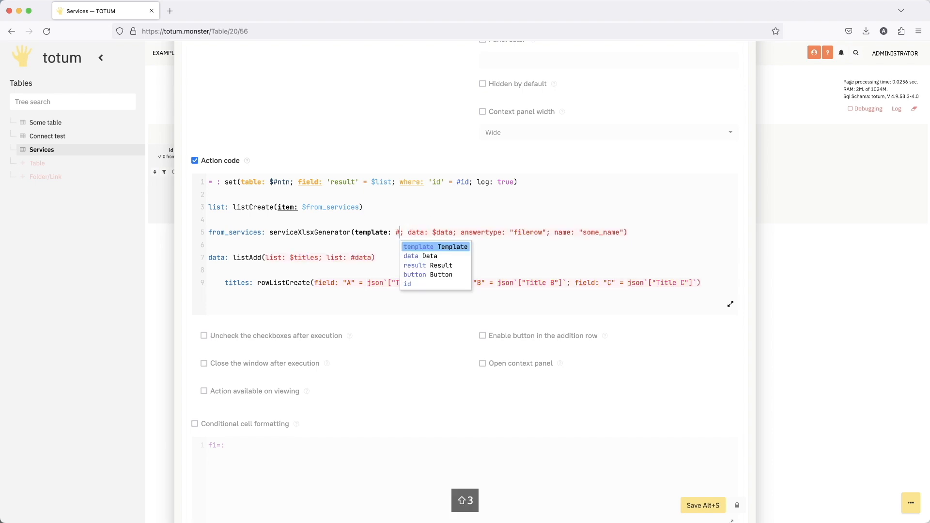
key("Return")
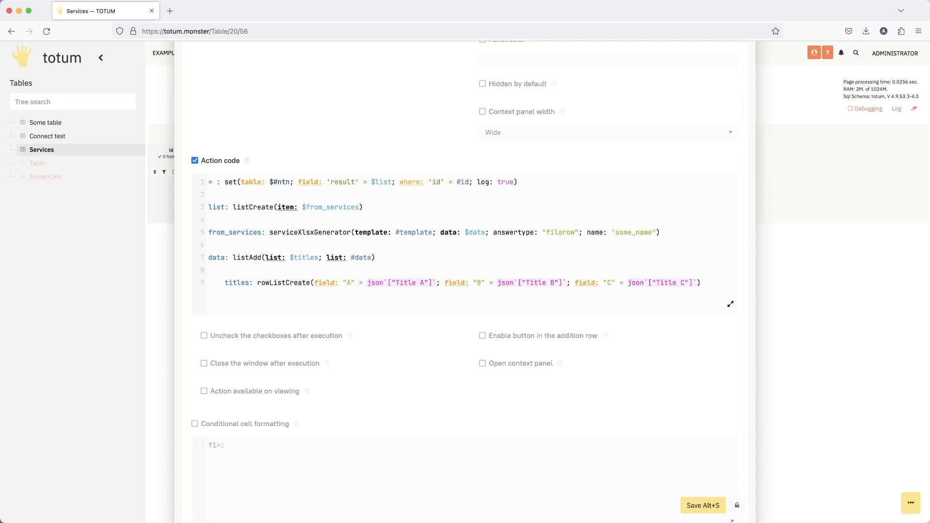
type("[]")
key("Left")
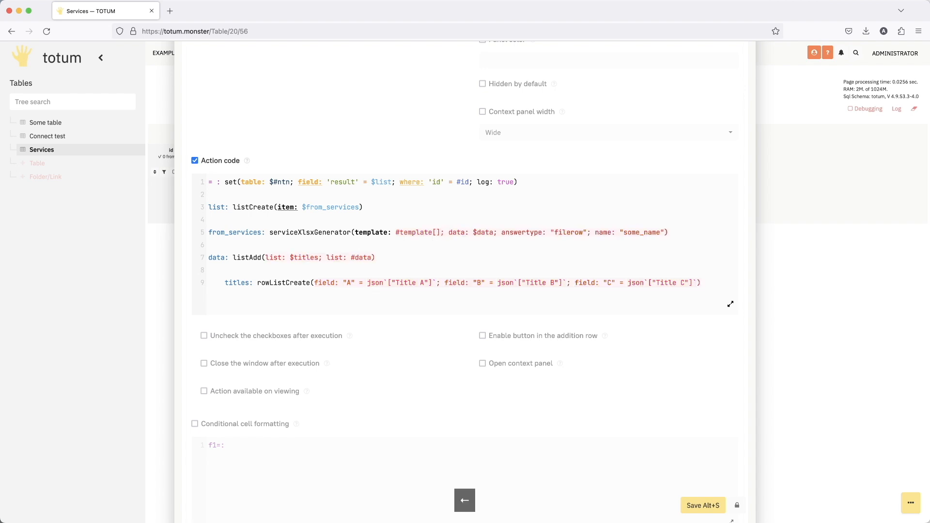
type("0")
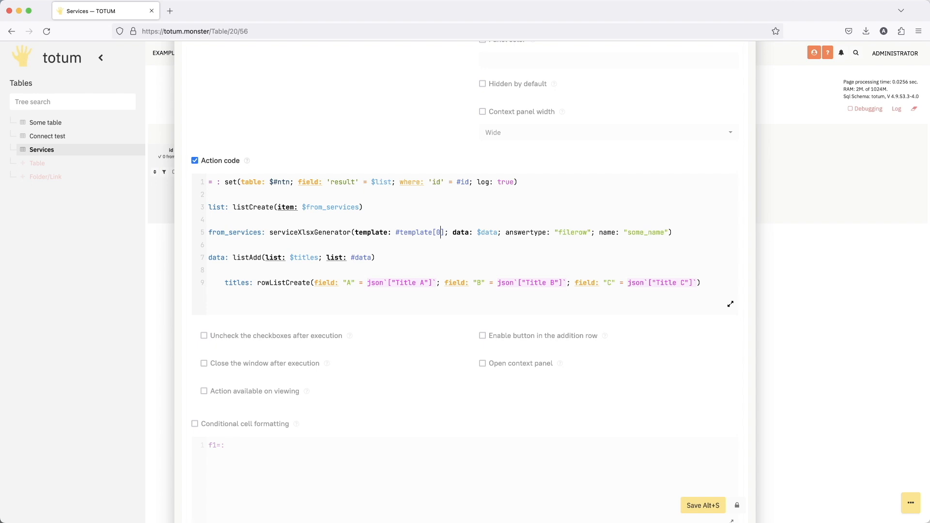
key("Right")
type("[]")
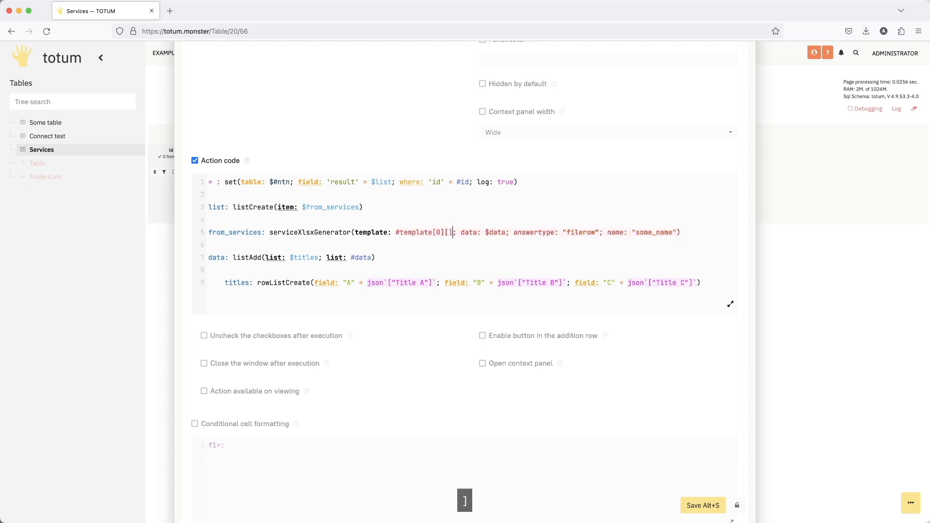
key("Left")
type("file")
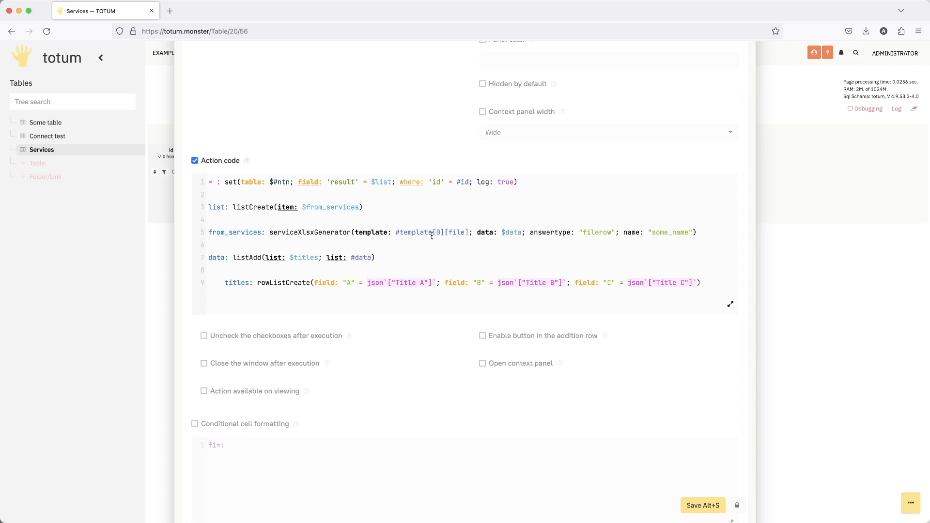
left_click_drag(434, 233, 442, 233)
double_click(458, 233)
left_click_drag(394, 233, 466, 232)
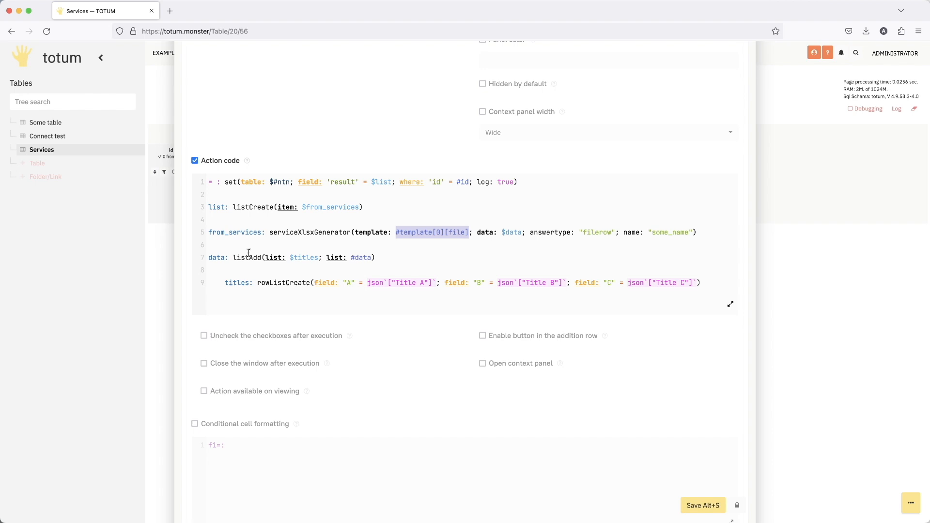
- Move #data out of the listAdd line to replace $data as serviceXlsxGenerator's data parameter
left_click_drag(352, 258, 373, 262)
key("super+x")
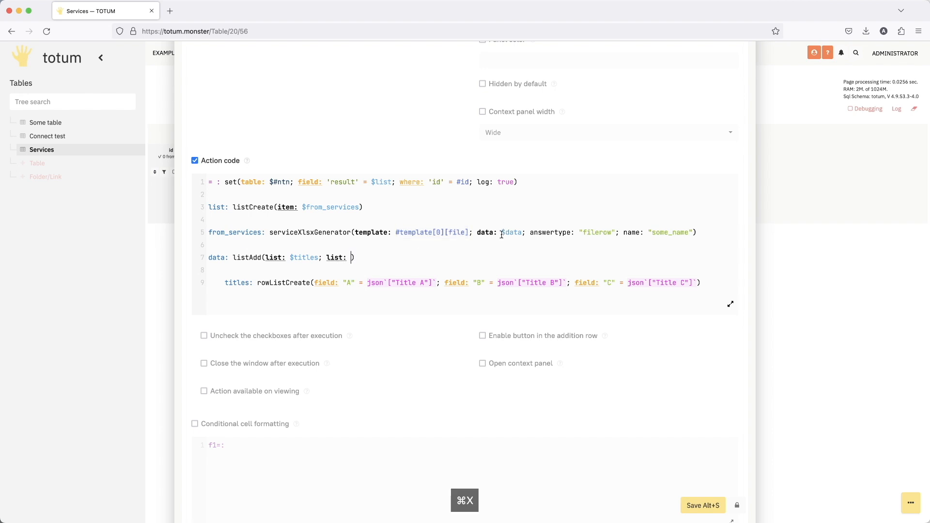
double_click(510, 233)
key("super+v")
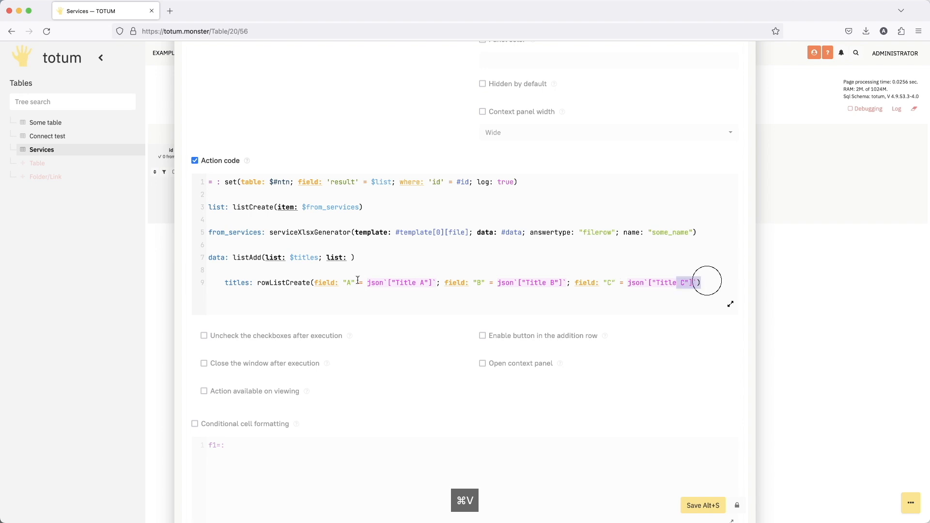
- Delete the data: listAdd and titles: rowListCreate lines from the action code and save the Button field
left_click_drag(701, 283, 111, 263)
key("BackSpace")
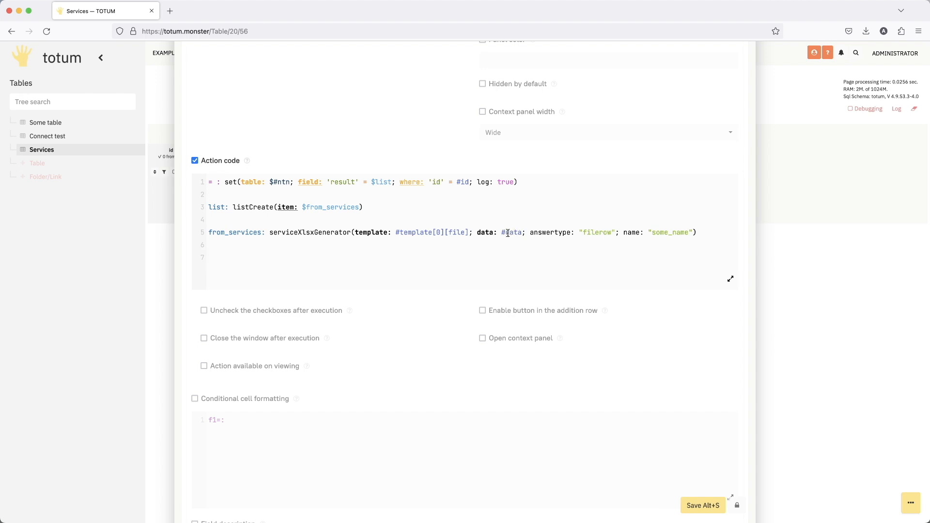
left_click(708, 505)
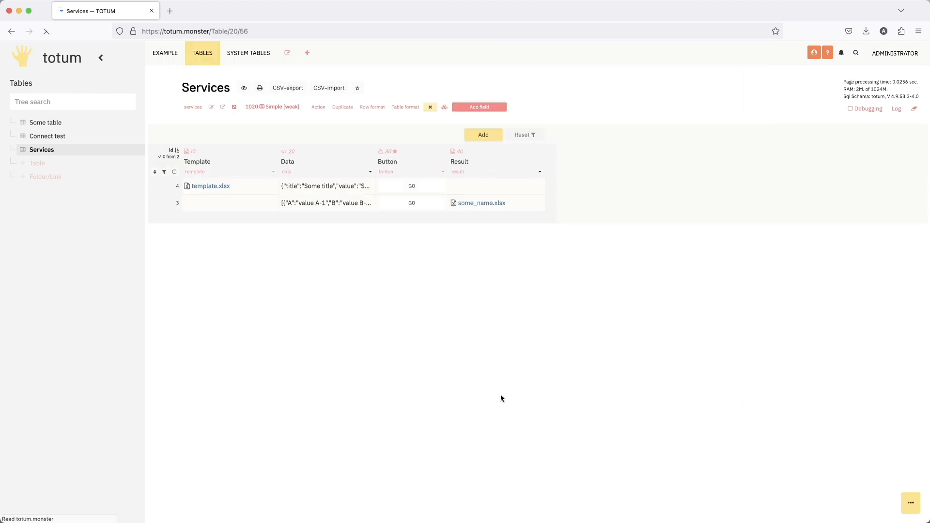
- Run row 4's GO action and open the resulting some_name.xlsx, widening columns B and C to read their contents
left_click(416, 204)
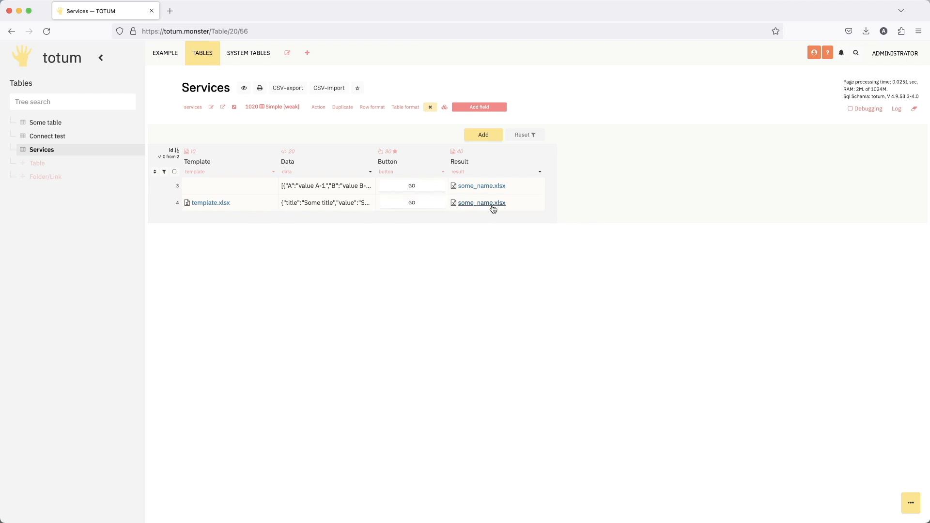
left_click(492, 204)
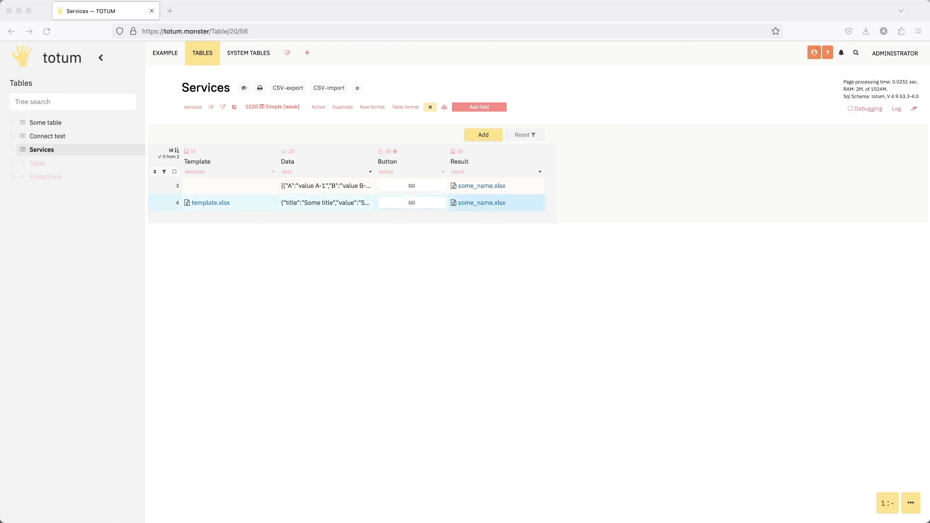
left_click_drag(320, 245, 368, 244)
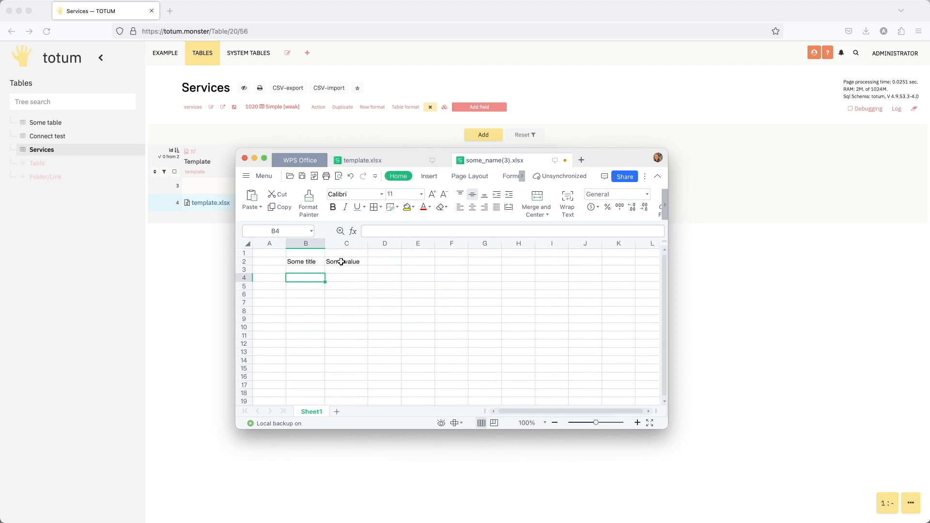
- Compare the generated workbook with template.xlsx and close some_name(3).xlsx
left_click(363, 161)
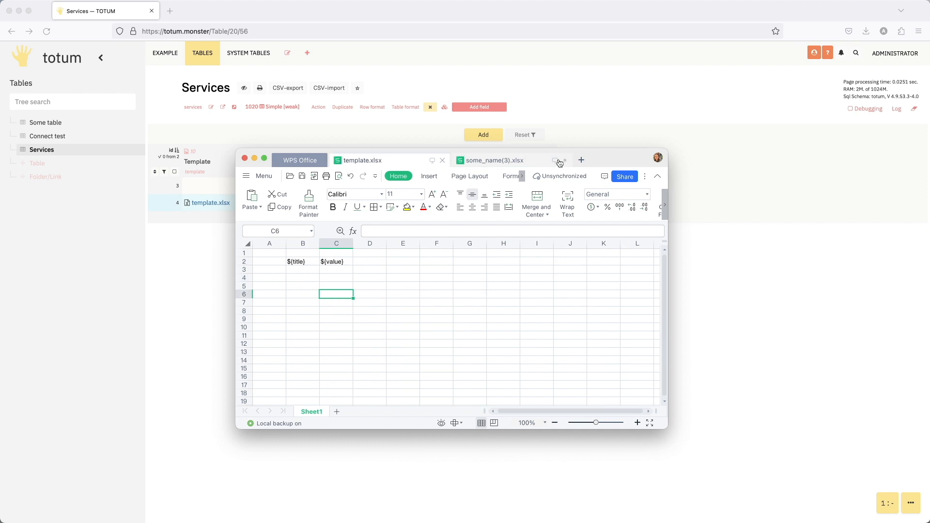
left_click(567, 161)
left_click(405, 300)
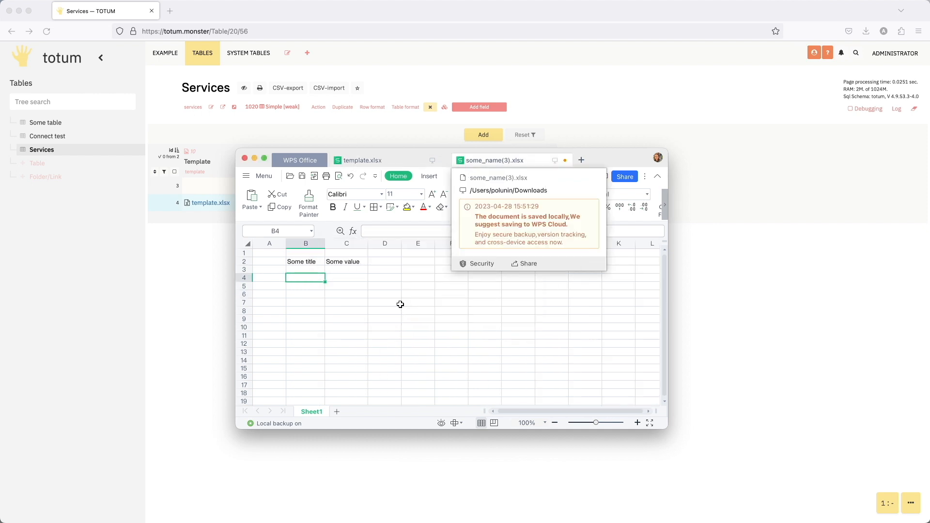
- Enter the placeholder ${field_1} in cell B4 of template.xlsx
left_click(291, 285)
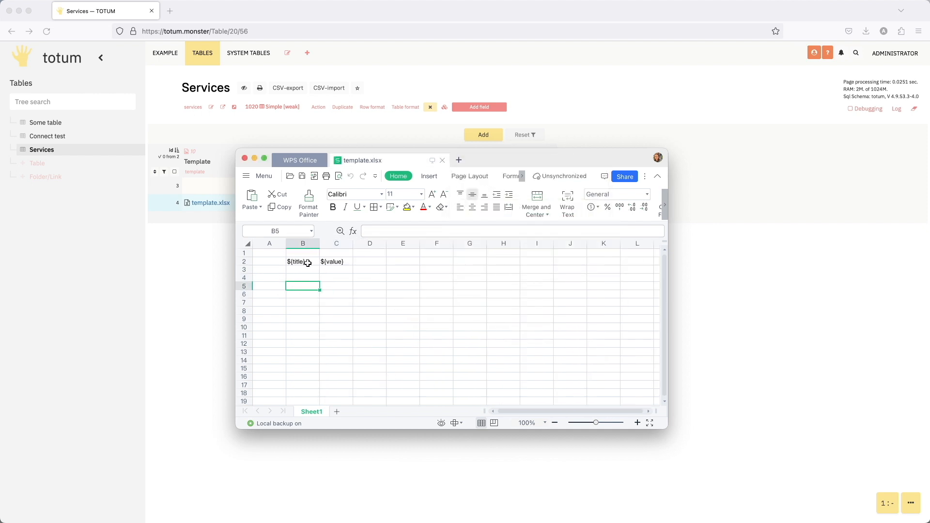
left_click(309, 279)
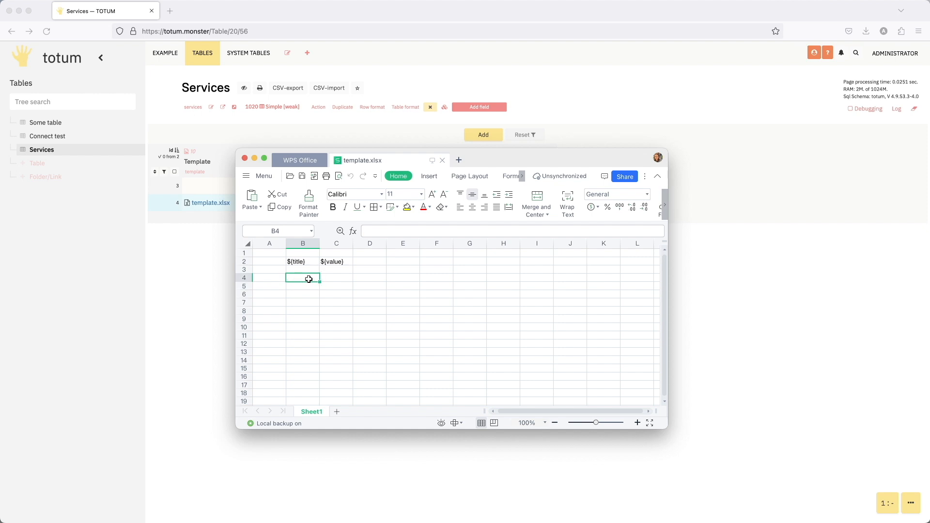
type("$")
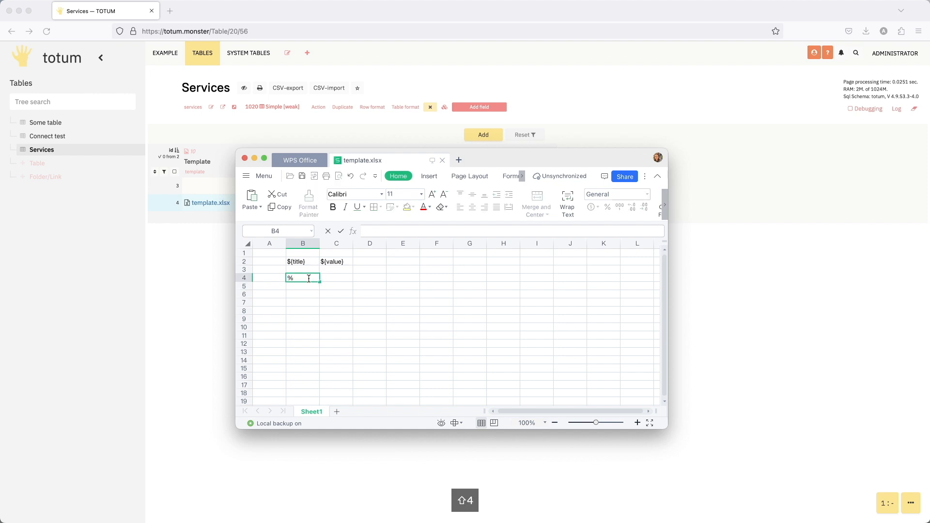
key("BackSpace")
type("${}")
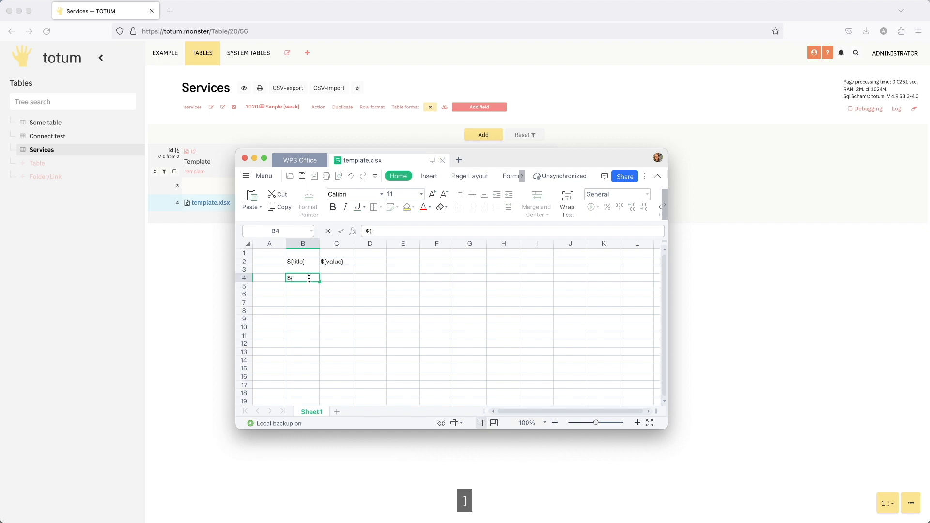
key("Left")
double_click(308, 279)
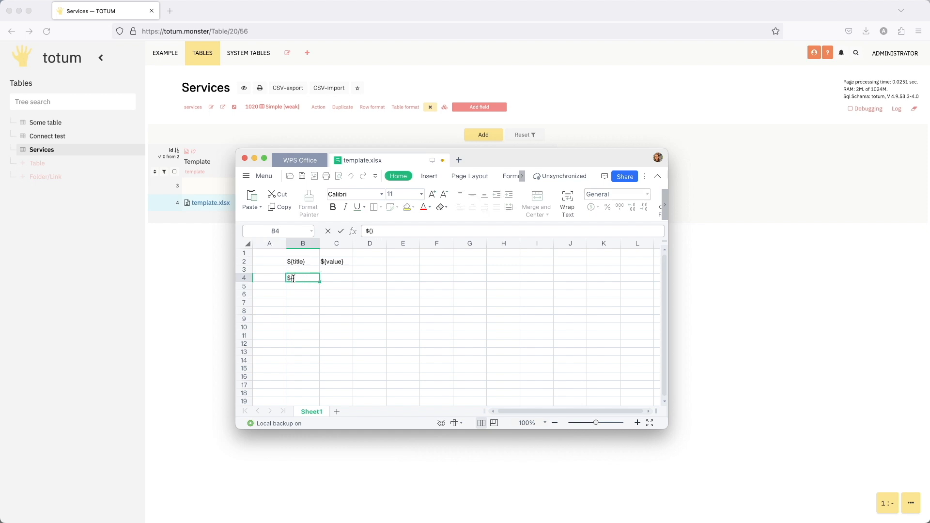
type("field_")
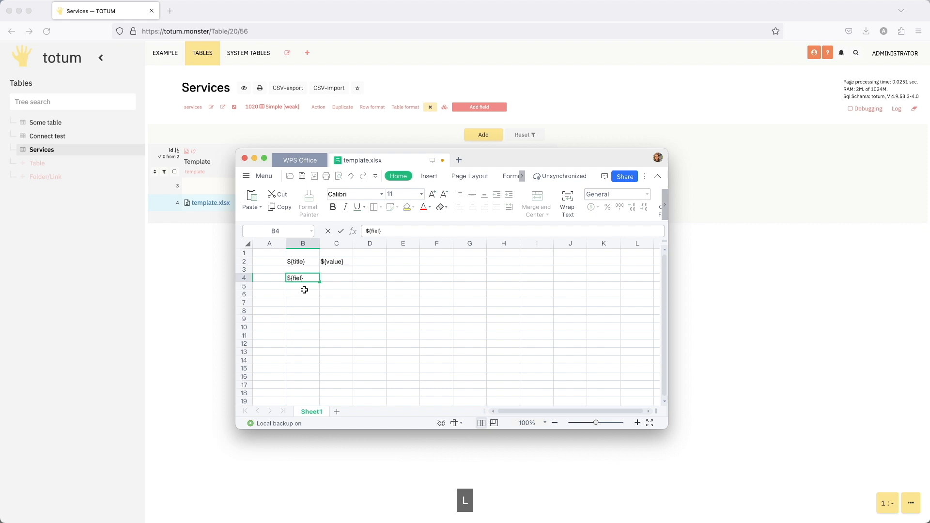
type("1")
key("Return")
- Copy the ${field_1} placeholder from B4 into cells C4 and D4
left_click(312, 277)
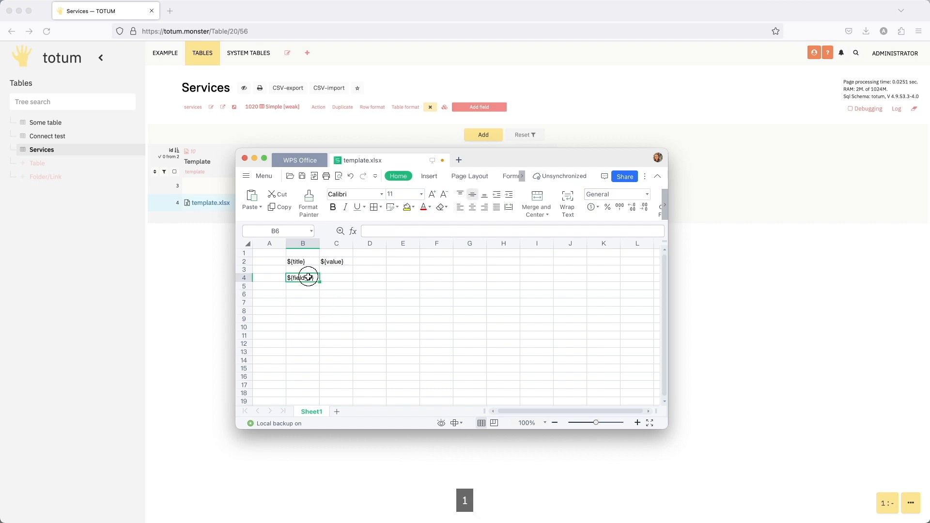
key("super+c")
left_click(334, 278)
key("super+v")
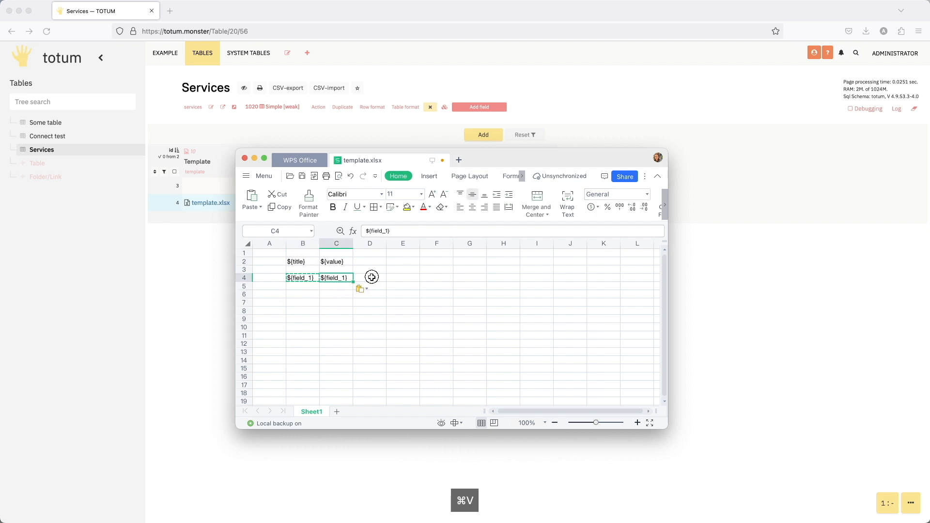
left_click(372, 278)
key("super+v")
- Change the copied placeholders to ${field_2} in C4 and ${field_3} in D4
double_click(342, 278)
key("Delete")
type("2")
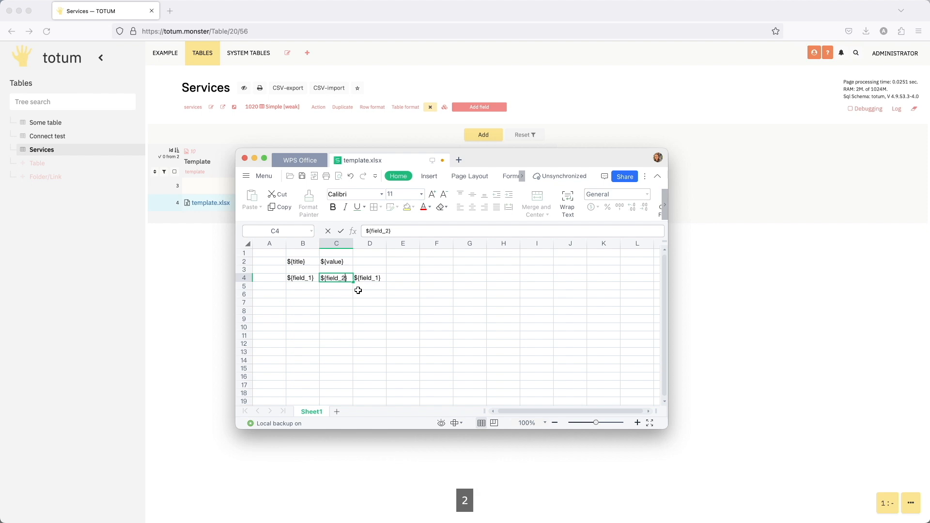
left_click(377, 277)
double_click(377, 277)
key("Delete")
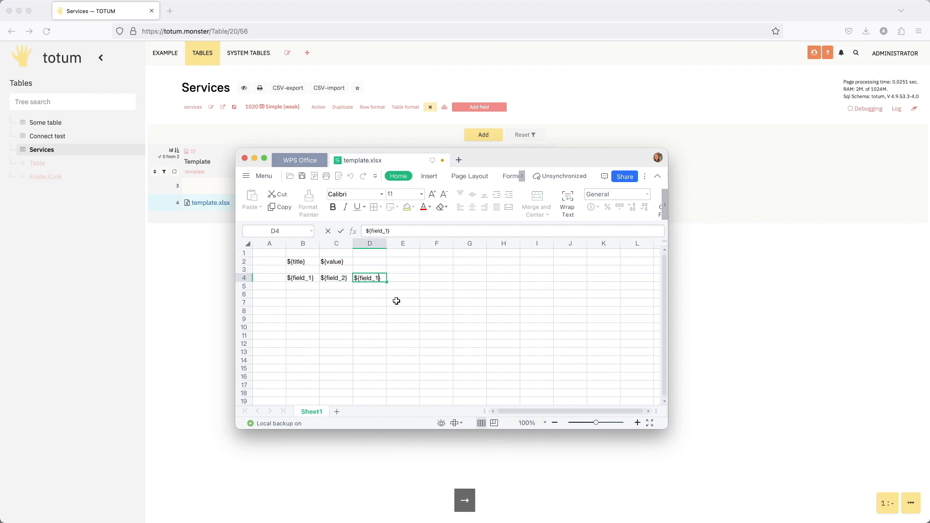
type("3")
left_click(347, 306)
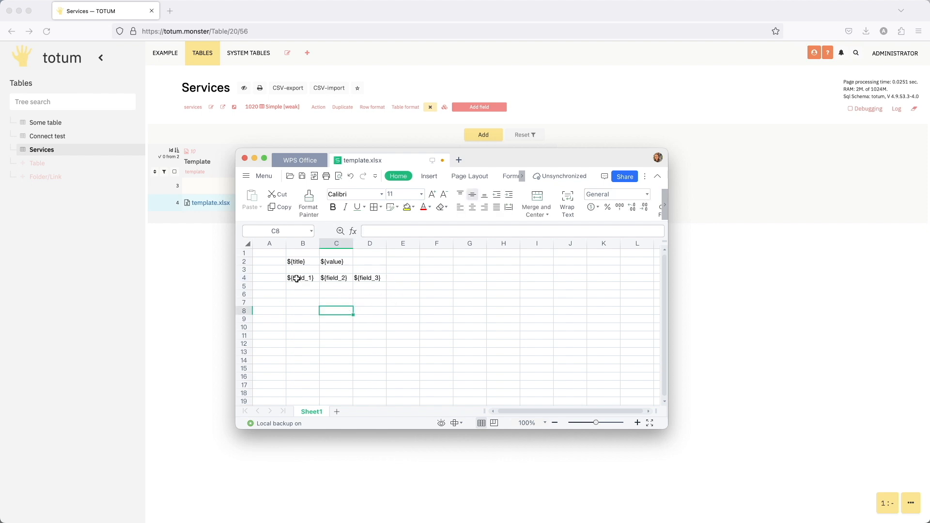
left_click_drag(296, 278, 361, 306)
left_click(373, 326)
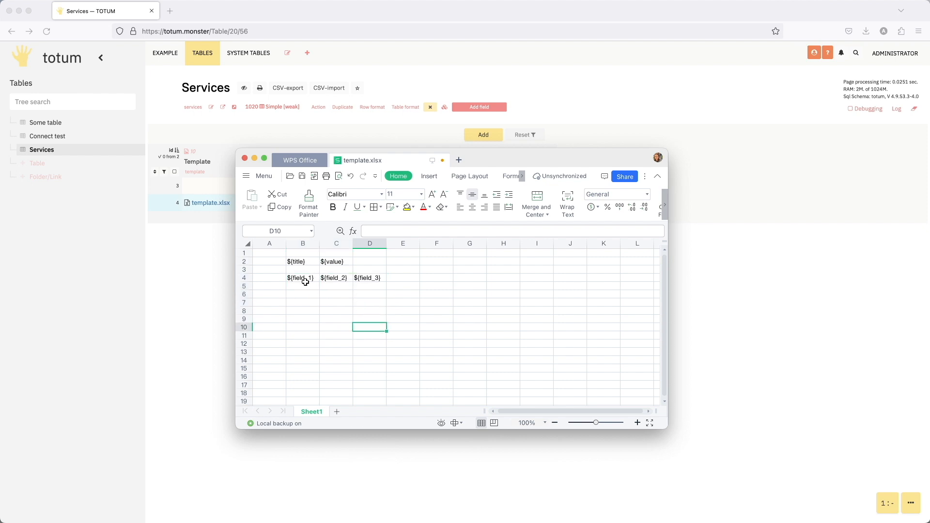
left_click_drag(305, 280, 378, 326)
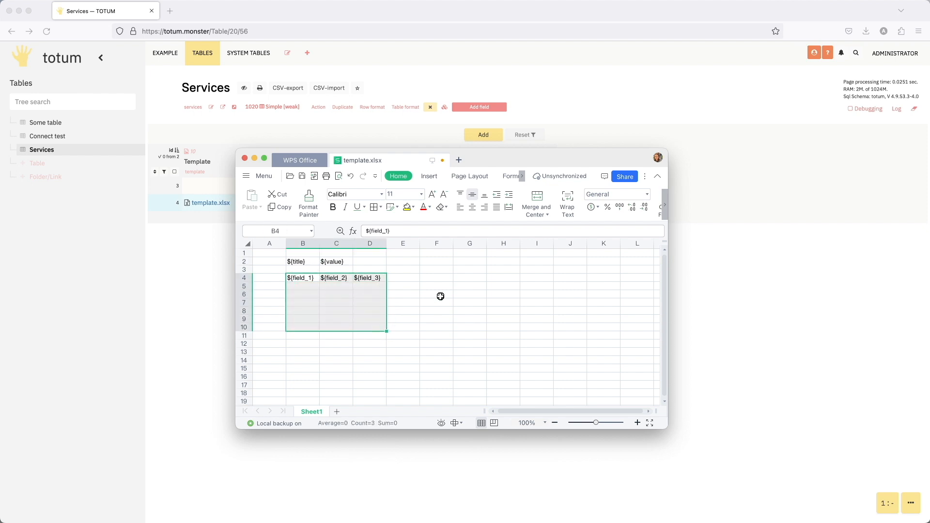
left_click(440, 295)
- Save template.xlsx and upload it again to row 4's Template field in the Services table
left_click(303, 177)
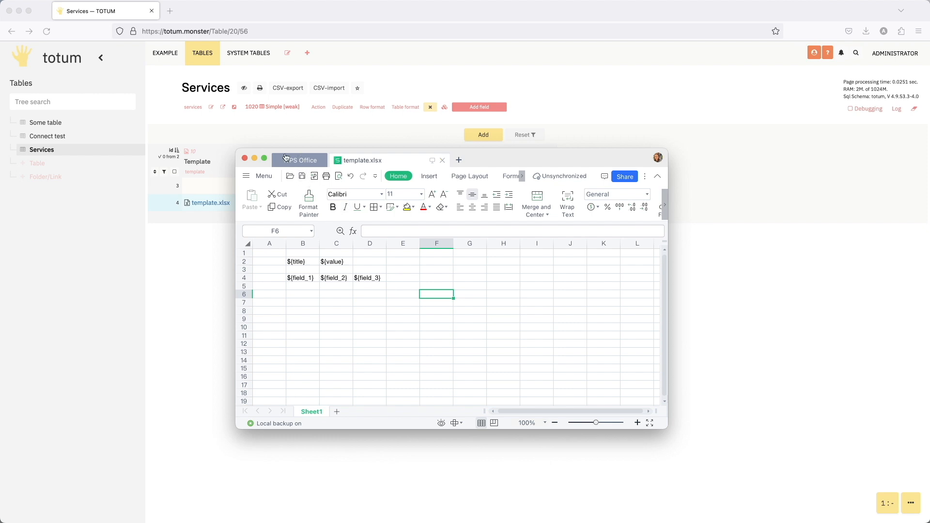
left_click(244, 158)
double_click(264, 208)
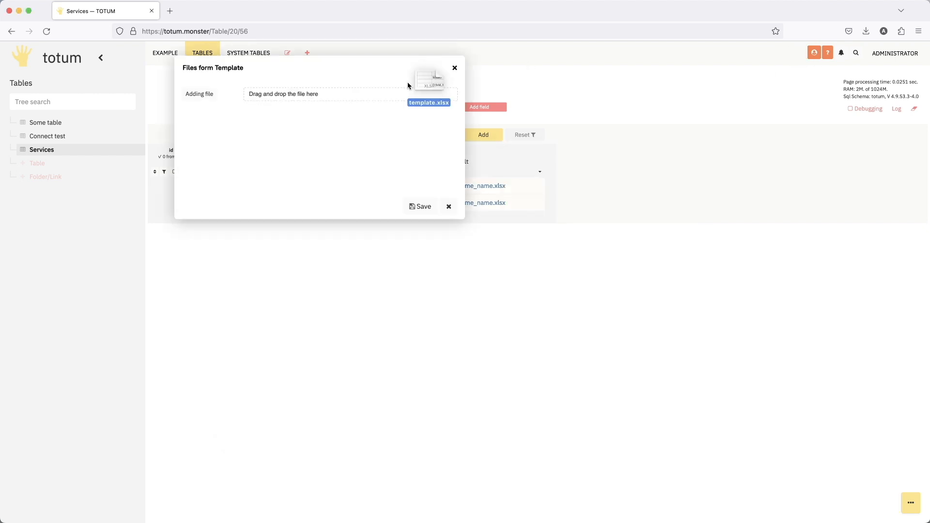
left_click_drag(409, 83, 358, 94)
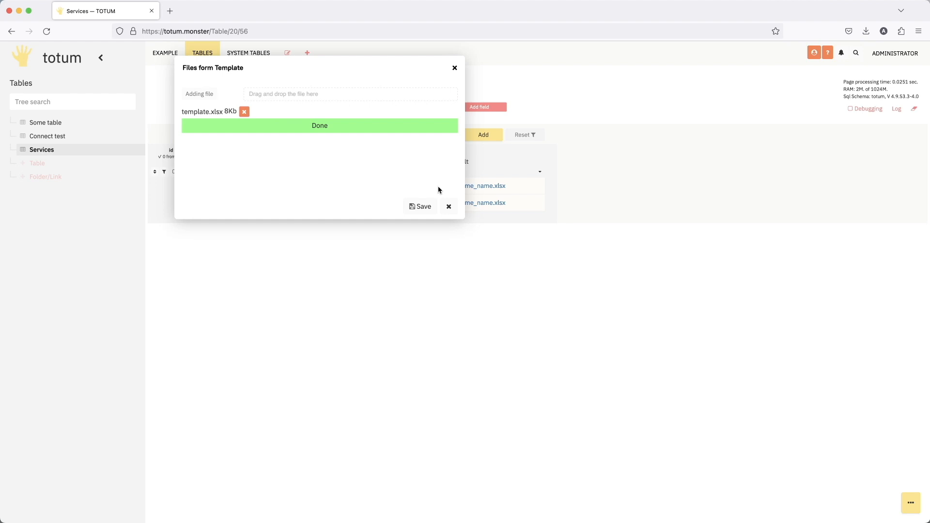
left_click(413, 207)
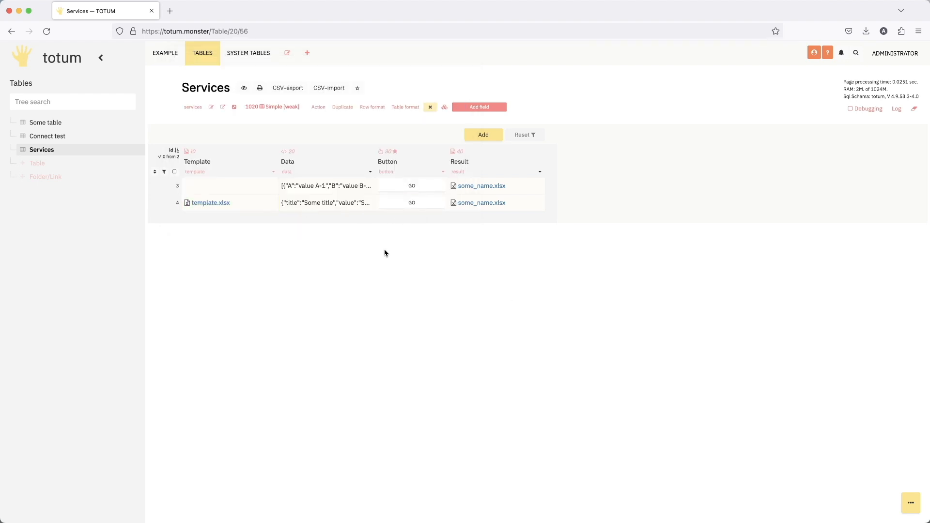
- Edit the Button field's action code so serviceXlsxGenerator's data parameter uses $data instead of #data
left_click(446, 172)
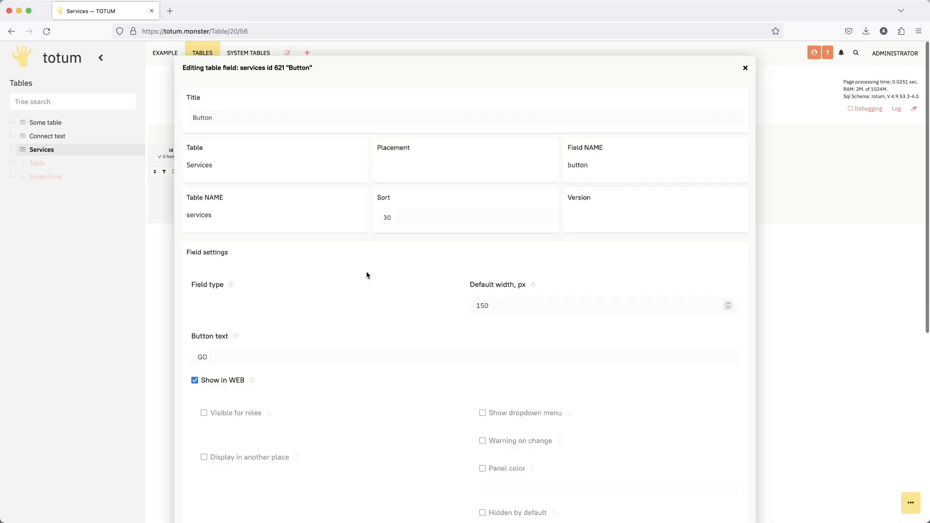
scroll(368, 273, "down", 10)
scroll(368, 273, "up", 4)
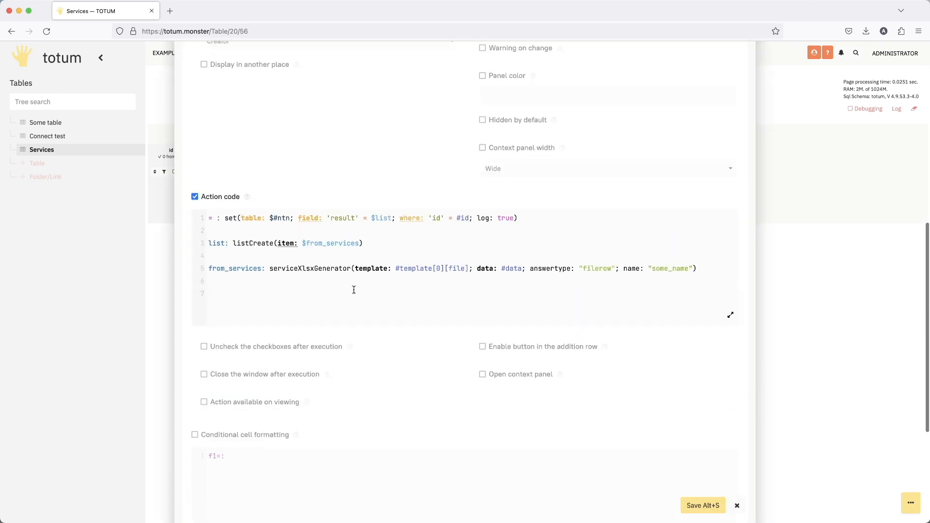
left_click(502, 270)
key("BackSpace")
type("$")
- Add a data: line calling rowCreate below the from_services line in the action code
left_click(443, 318)
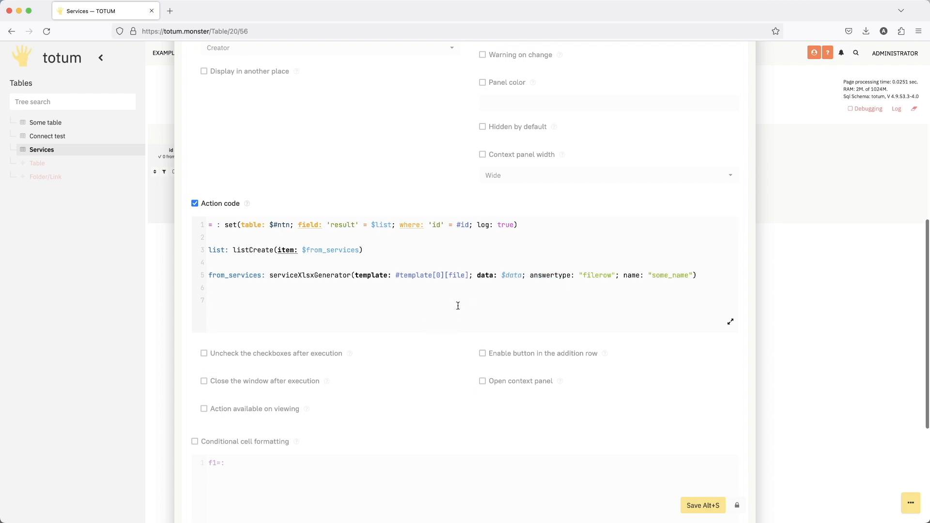
type("data:")
key("Return")
type("row")
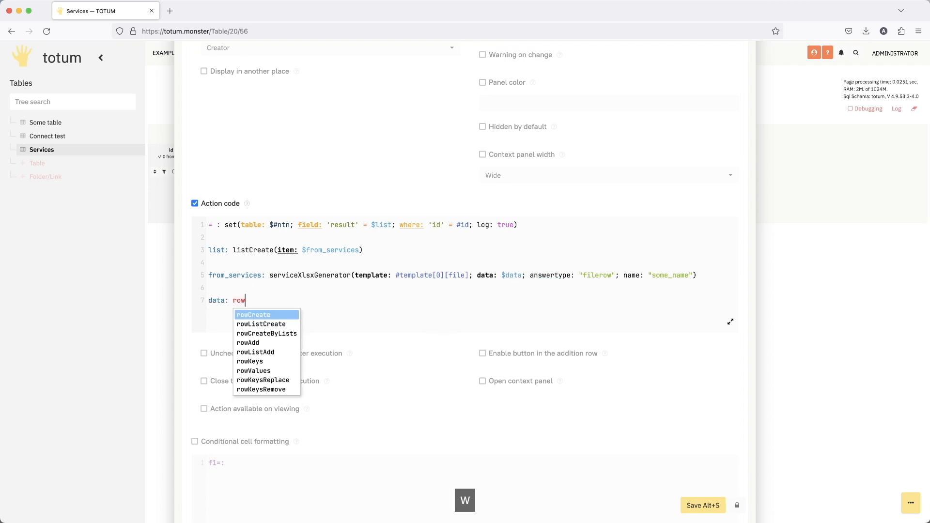
key("Return")
type("(")
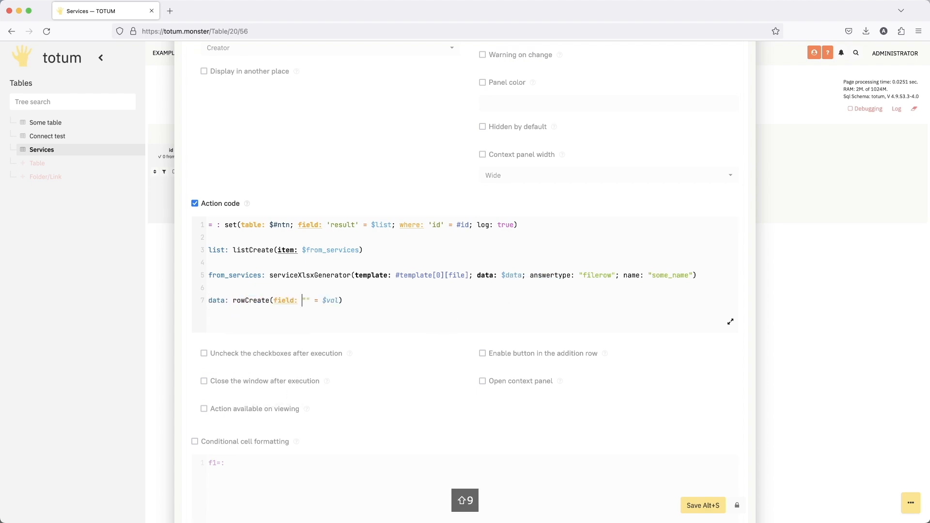
type("titl")
type("e")
- Fill rowCreate's field parameter as "title" = "Some title"
key("Right")
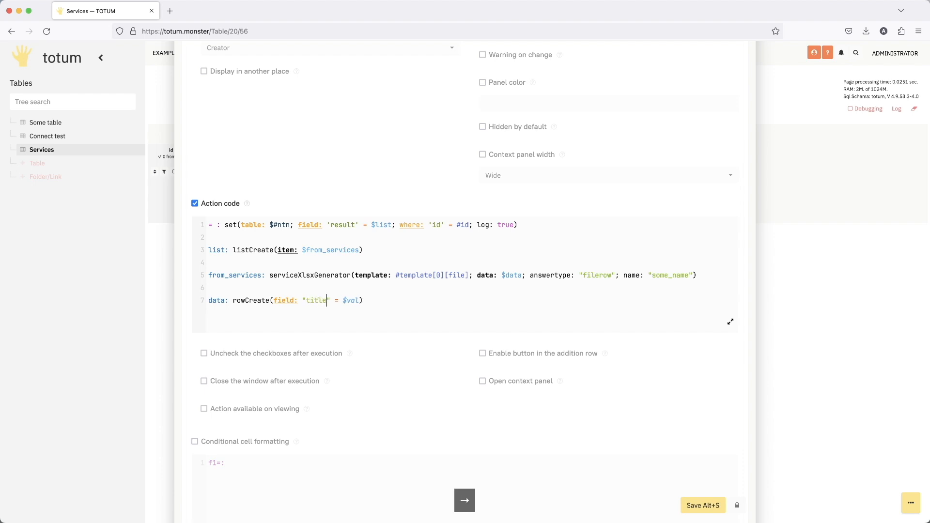
key("shift+Right")
key("shift+Right")
key("shift+Right")
key("shift+Right")
type("\"\"")
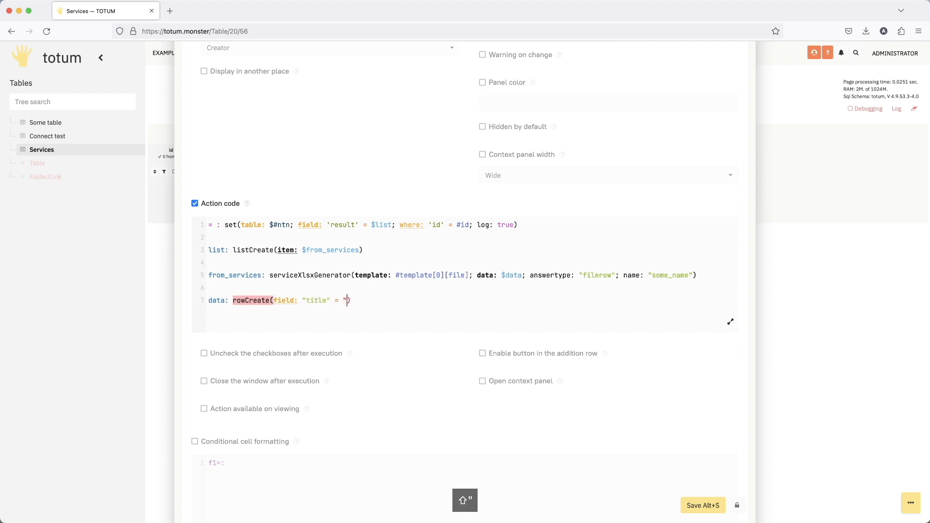
key("Left")
type("Some ti")
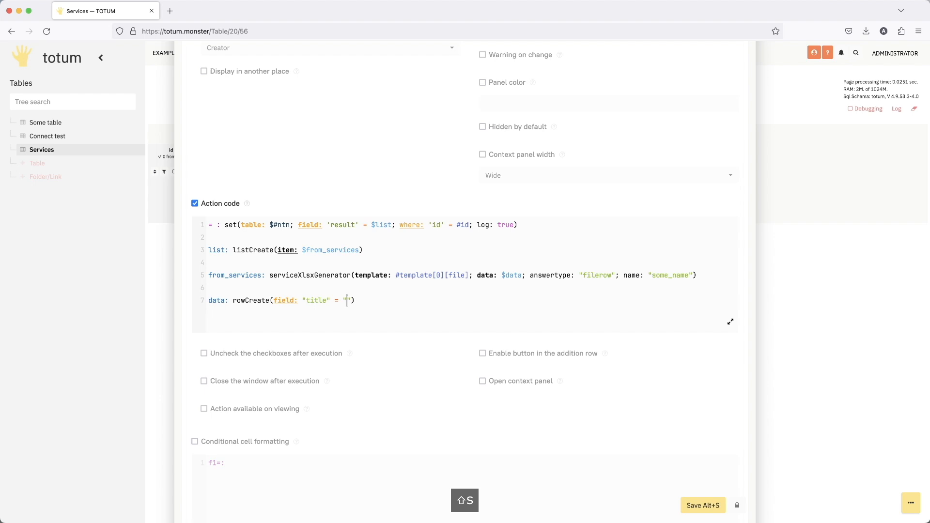
type("tle")
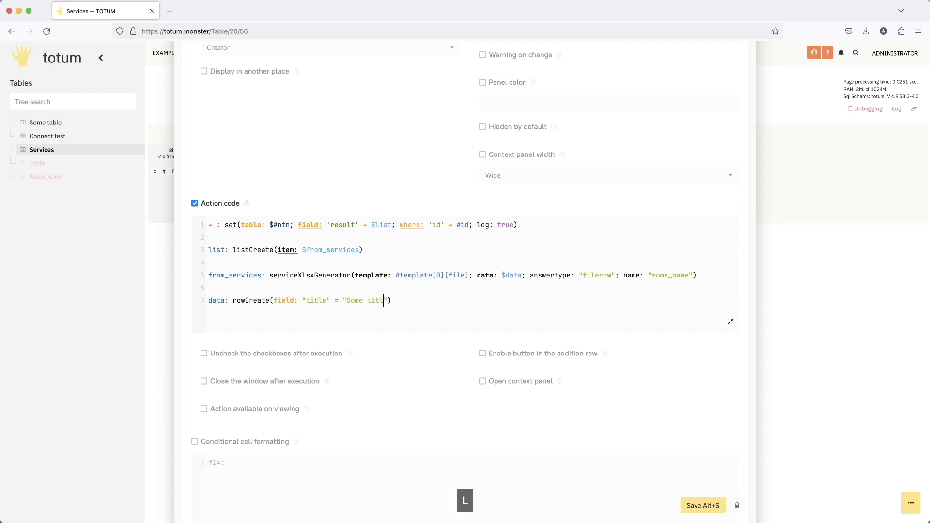
- Duplicate the title field parameter inside rowCreate and change the copy to "value" = "Some value"
left_click_drag(274, 301, 391, 298)
key("super+c")
left_click(395, 300)
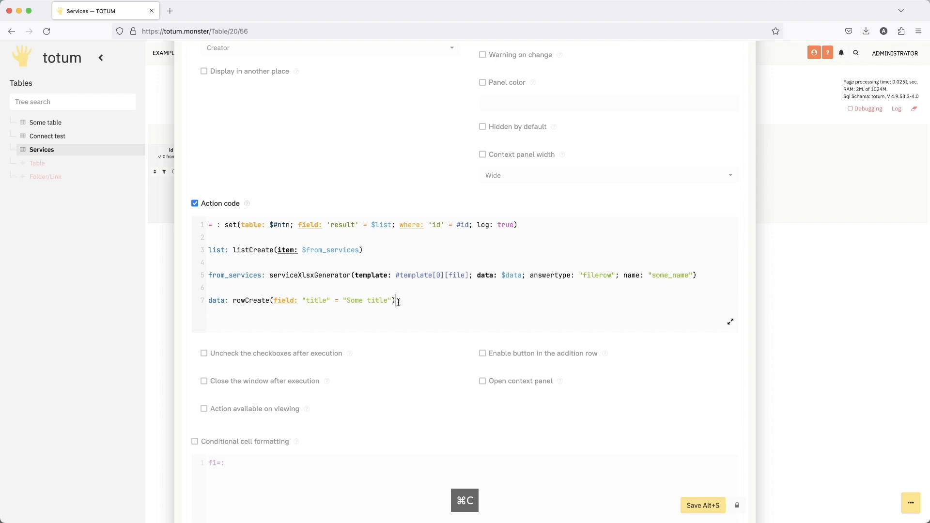
type(";")
key("super+v")
double_click(442, 301)
type("valu")
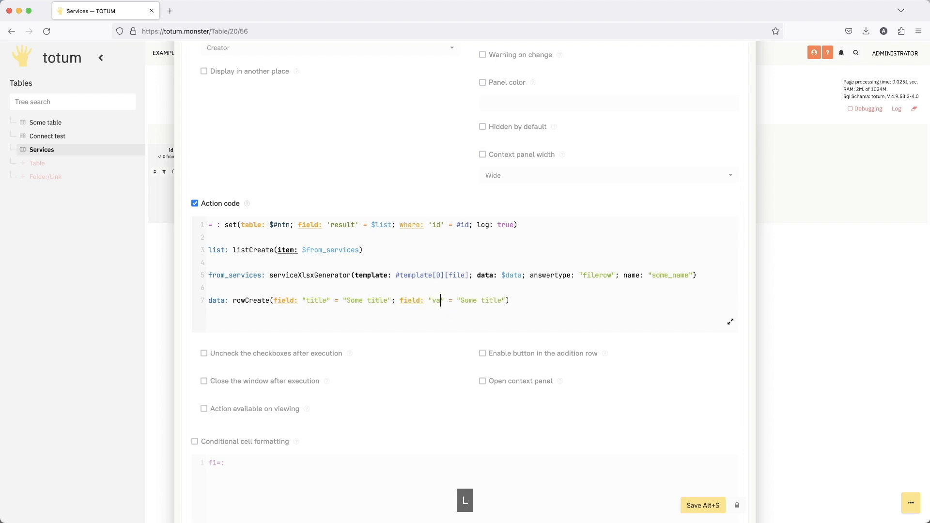
type("e")
double_click(501, 300)
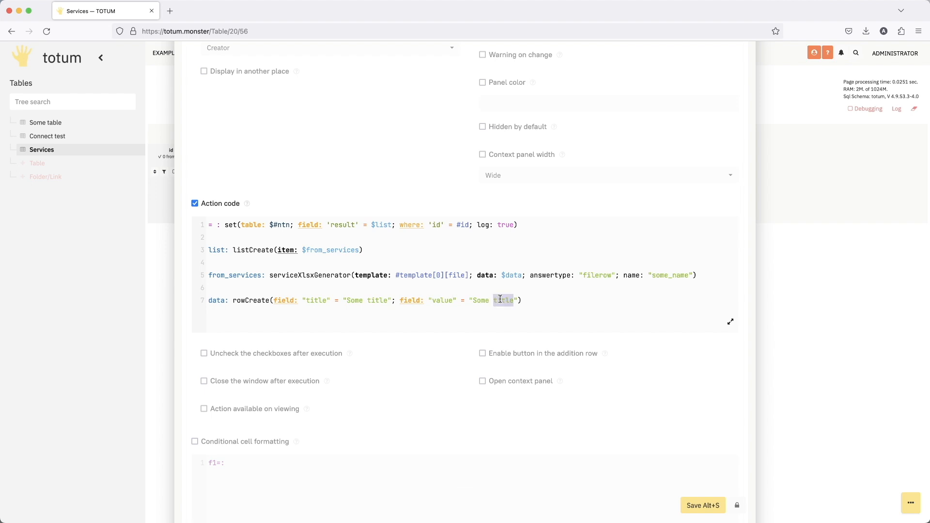
type("value")
- Check the B4 placeholder of template.xlsx in WPS Office and add a matching "field_1" field parameter to rowCreate in the Totum action code
left_click(690, 522)
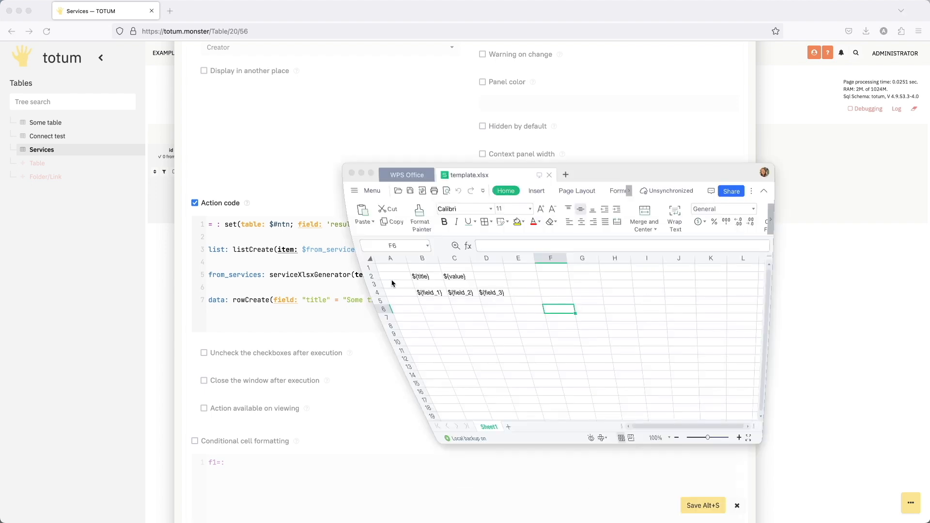
left_click(407, 290)
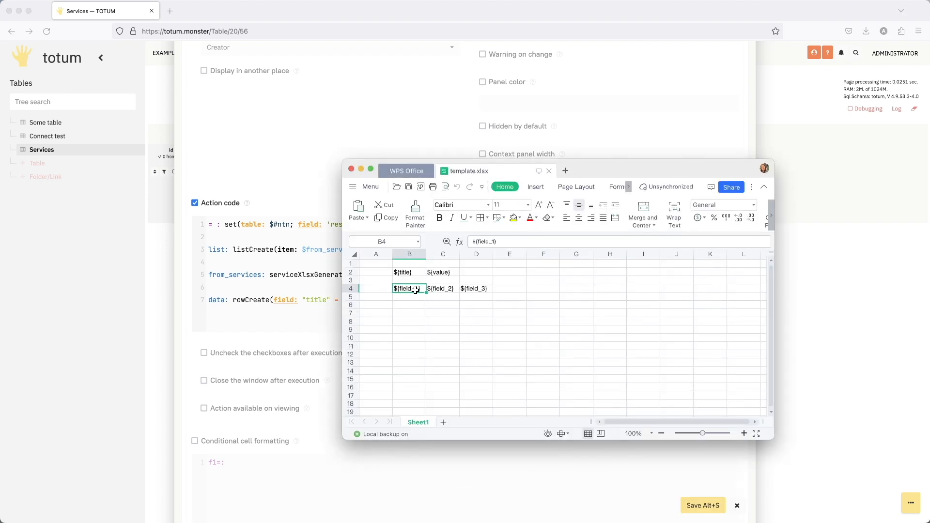
left_click(361, 169)
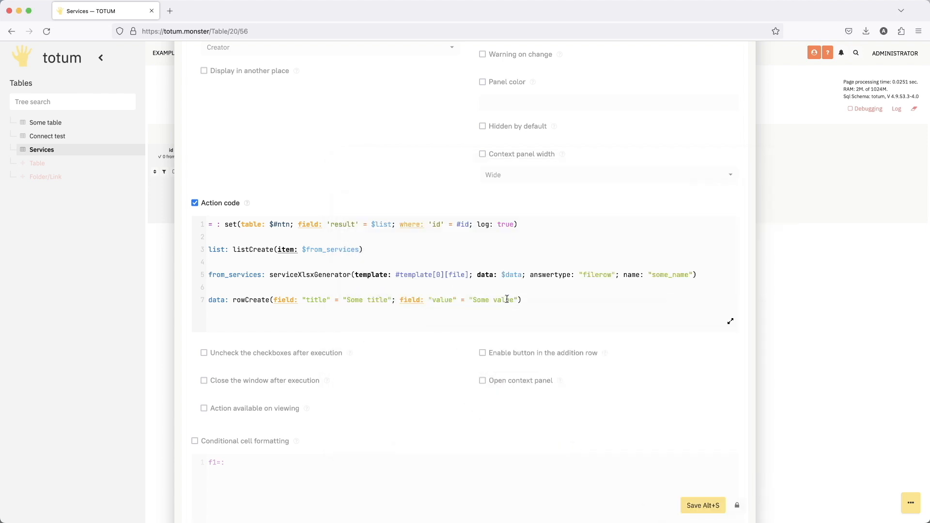
type("; field: \"\"")
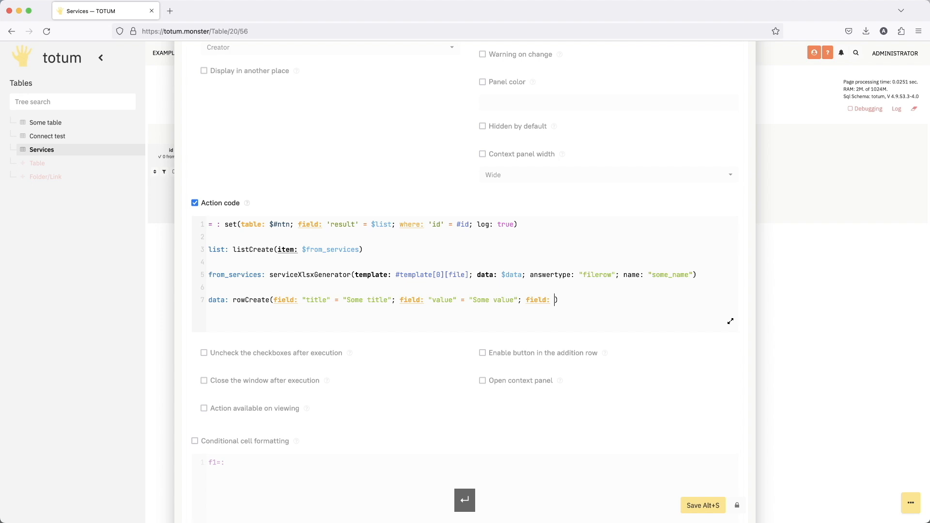
key("Left")
type("field_1")
key("Right")
- Assign the $rowList variable as the value of rowCreate's "field_1" parameter in the data: line
type("= $ro")
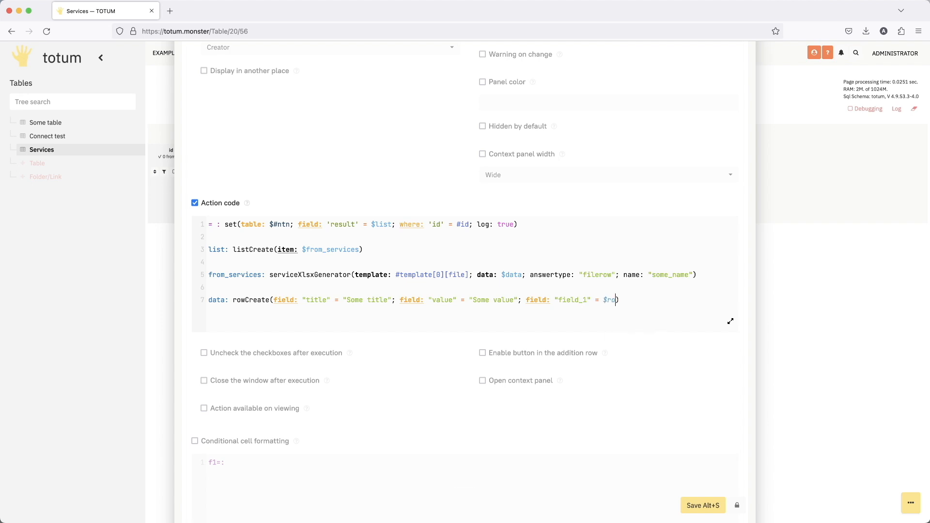
type("wList")
- Add a rowList: line calling rowListCreate below the data: line in the action code
left_click(652, 302)
key("Return")
key("Return")
type("rowList: ")
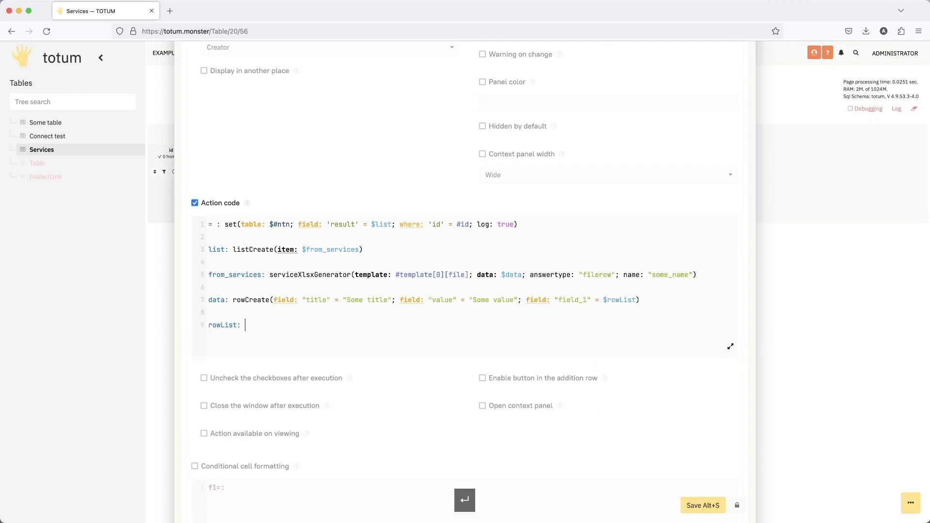
type("row")
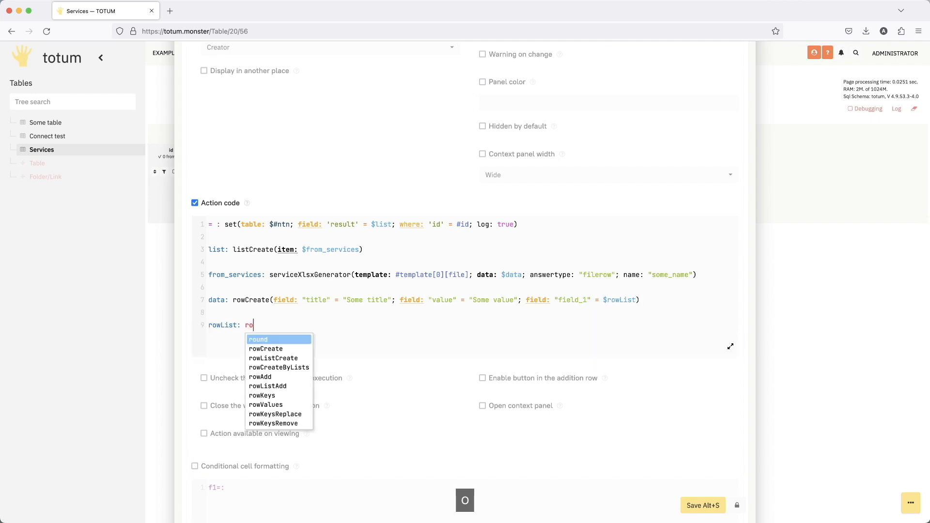
type("li")
key("Return")
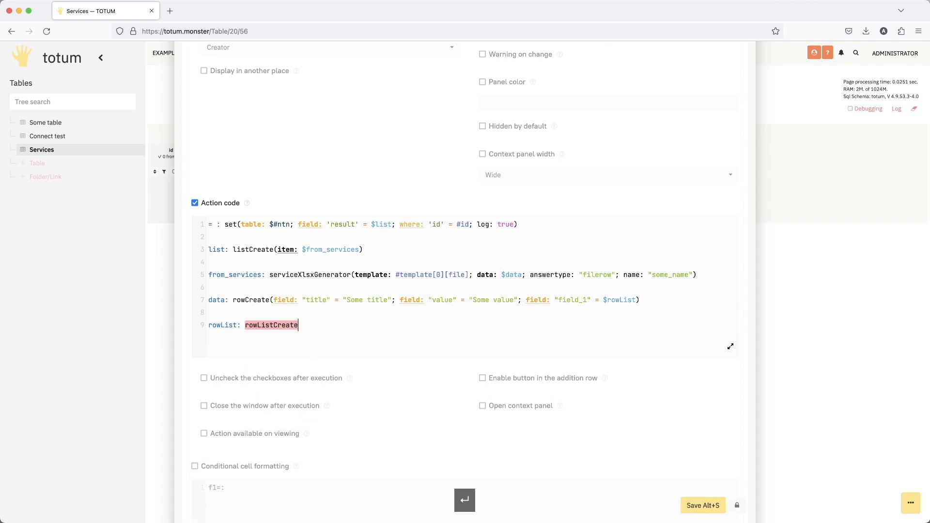
type("(field: \"\" = $fieldList")
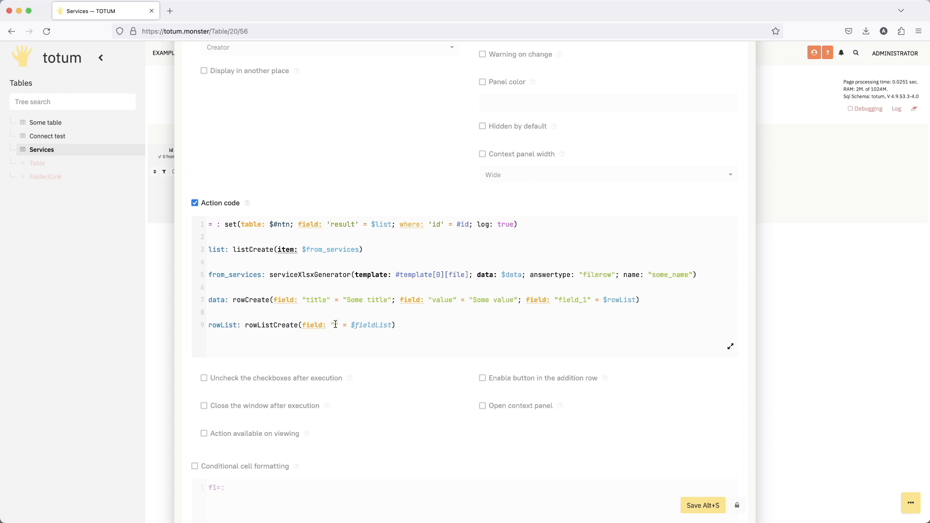
- Name rowListCreate's field parameter "field_1", reusing the name from the data: line, and clear its $fieldList placeholder value
double_click(566, 301)
key("super+c")
left_click(334, 326)
key("super+v")
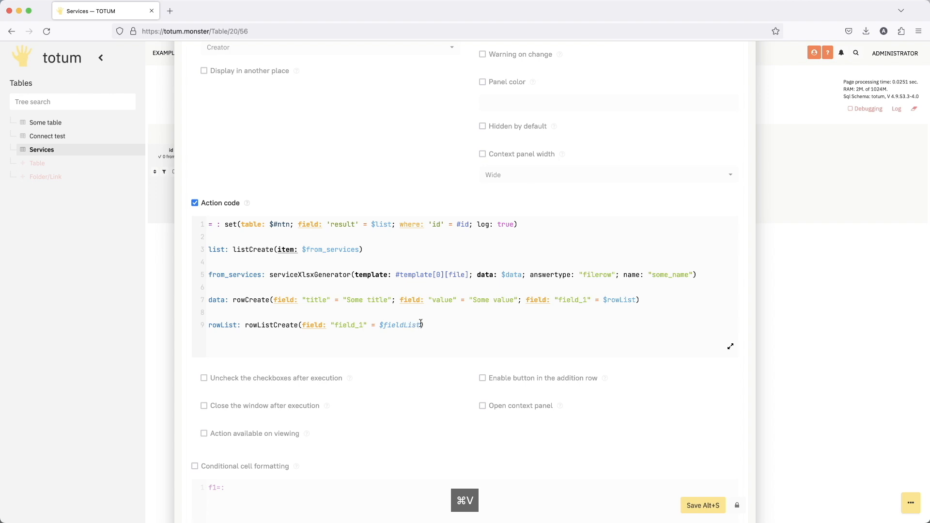
double_click(401, 326)
key("BackSpace")
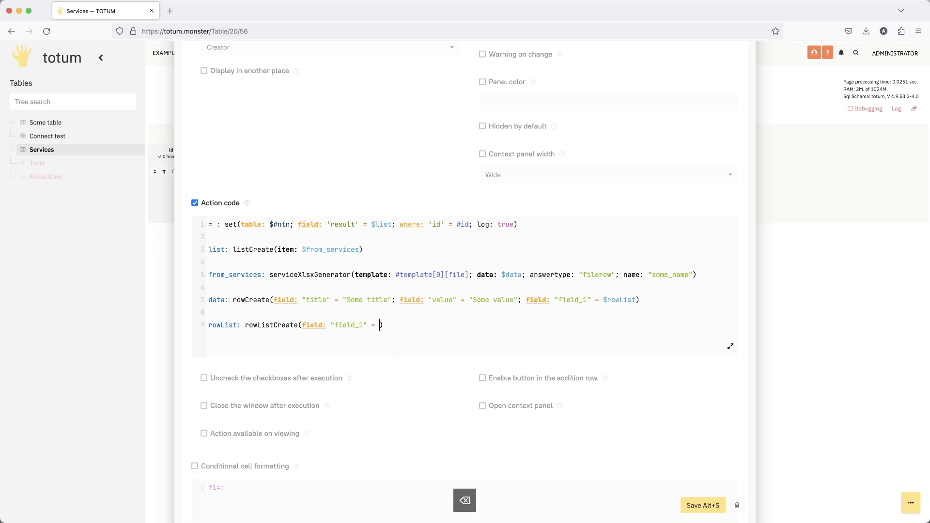
- Duplicate the "field_1" parameter twice inside rowListCreate, separating the three parameters with semicolons
left_click_drag(302, 326, 379, 320)
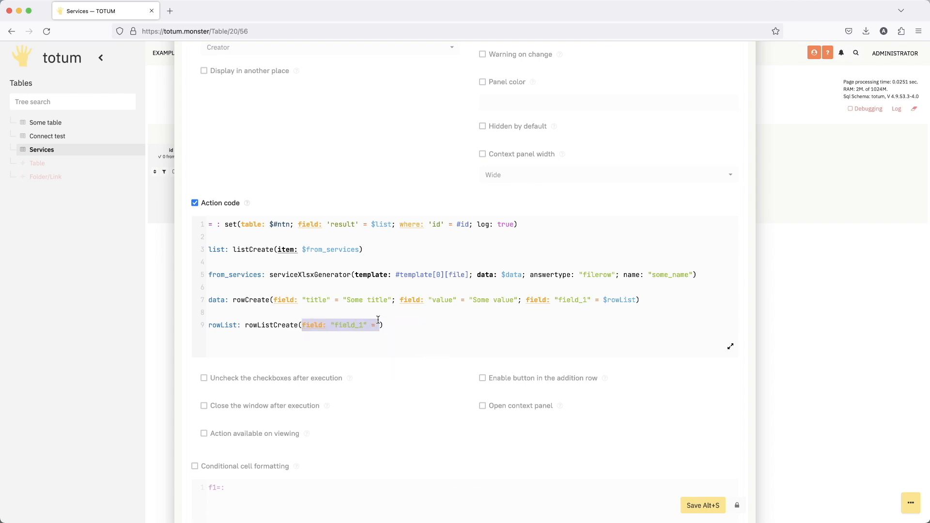
key("super+c")
left_click(381, 324)
type(";")
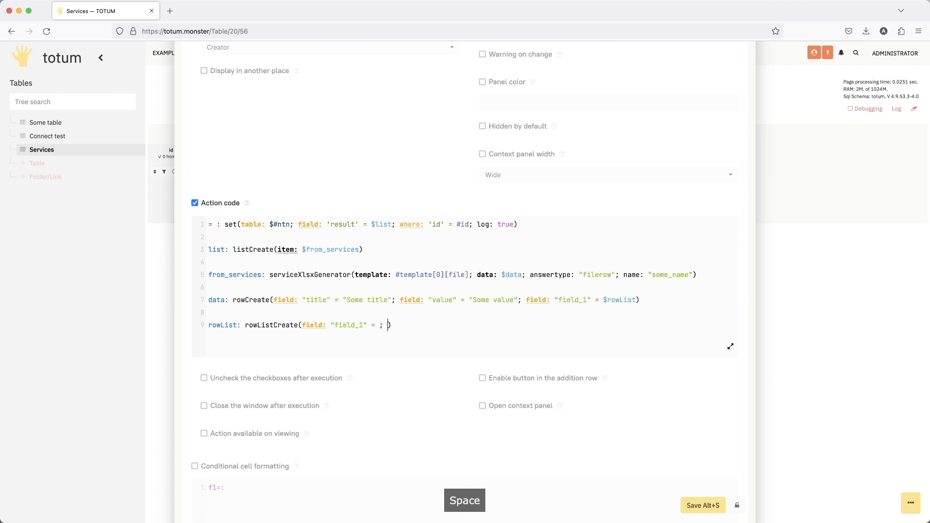
key("super+v")
type(";")
key("super+v")
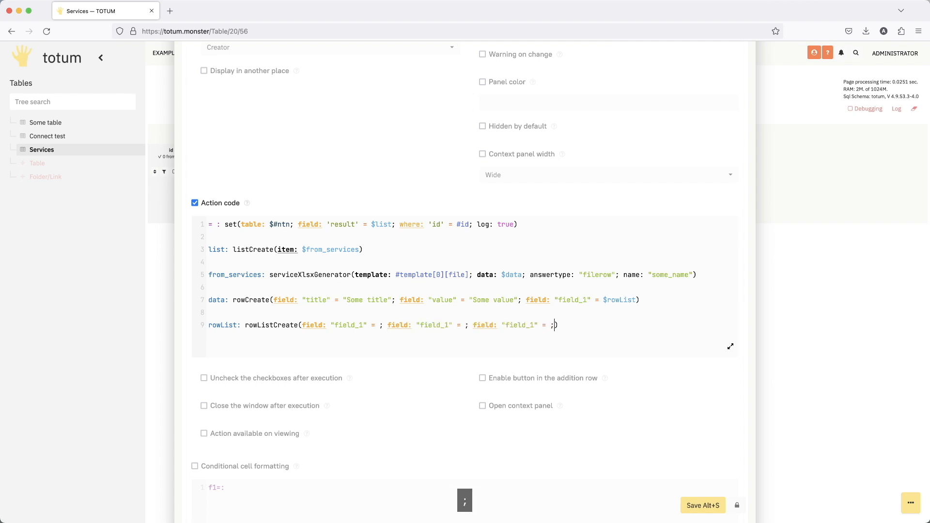
key("BackSpace")
- Rename the two copied rowListCreate parameters to "field_2" and "field_3"
left_click(449, 325)
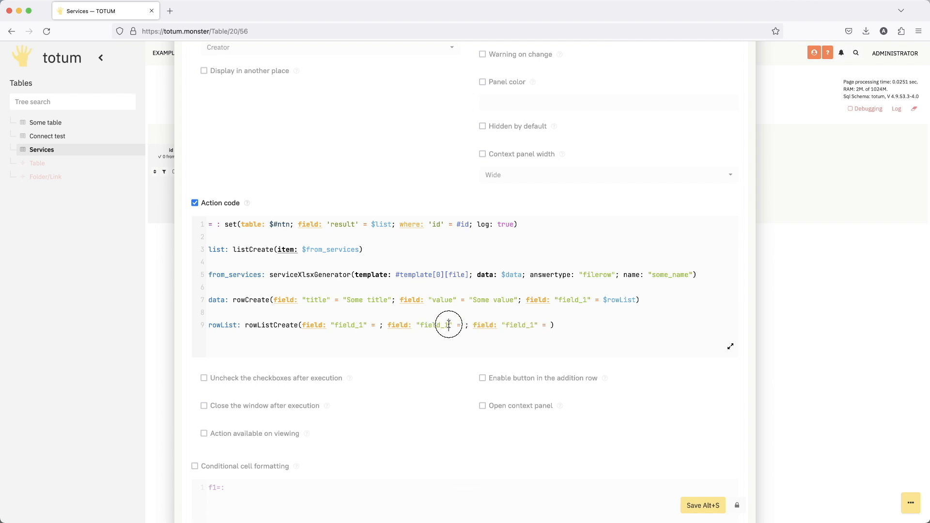
key("BackSpace")
type("3")
left_click(534, 325)
key("BackSpace")
type("3")
left_click(444, 322)
key("BackSpace")
type("2")
left_click_drag(539, 300, 614, 301)
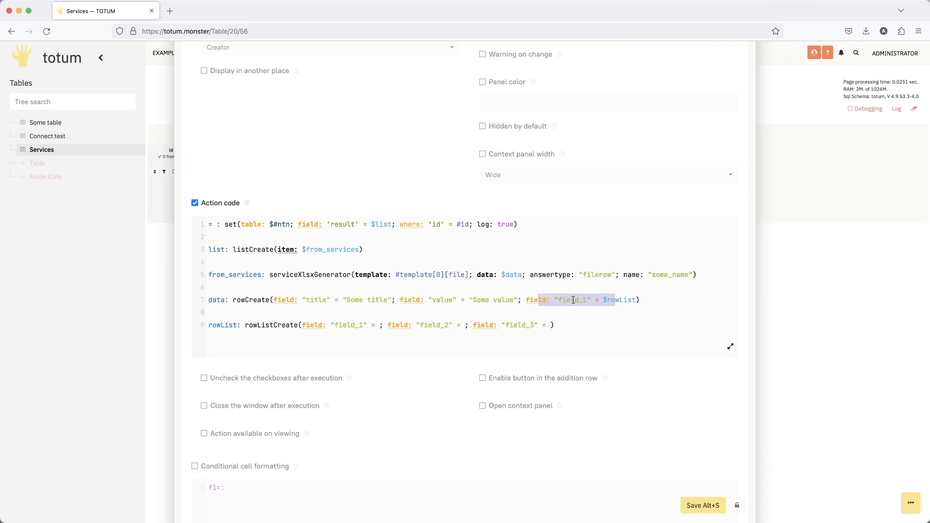
left_click(621, 300)
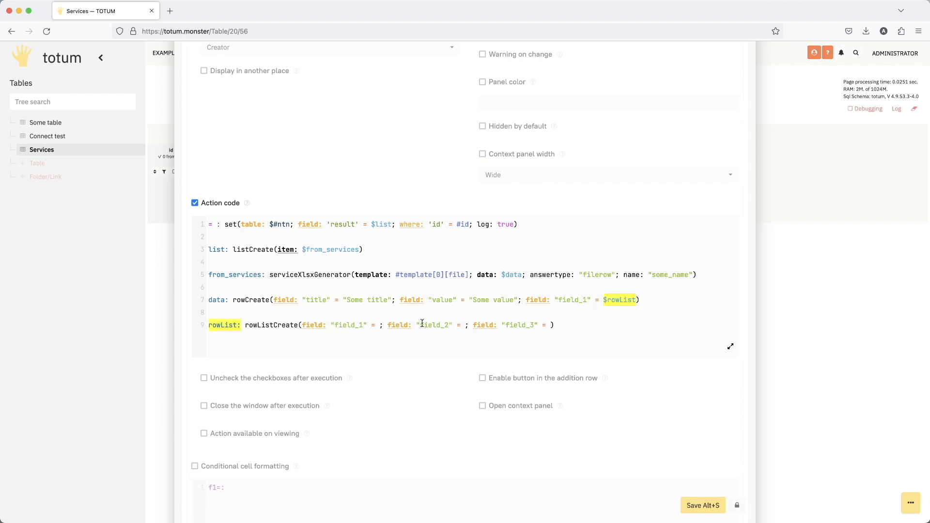
double_click(349, 325)
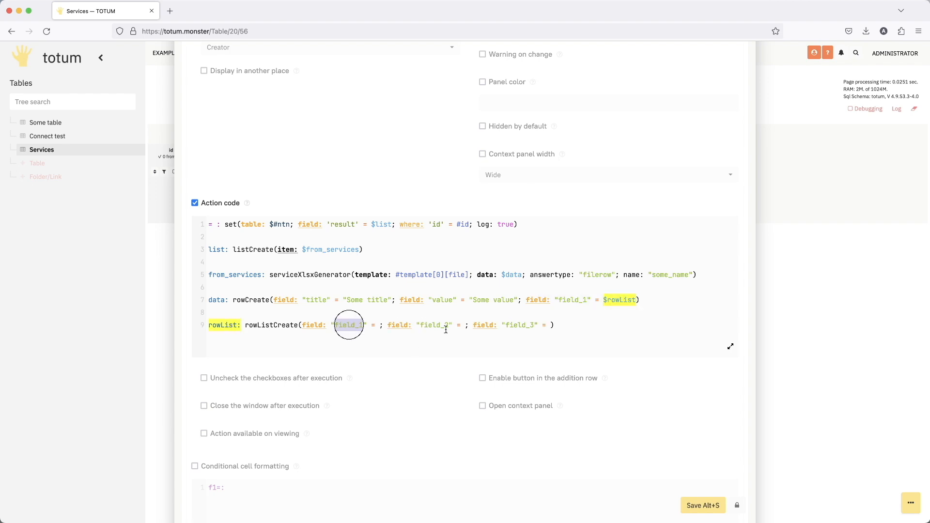
double_click(574, 300)
- Set the "field_1" value in rowListCreate to json`[1,2,3]`
left_click(347, 324)
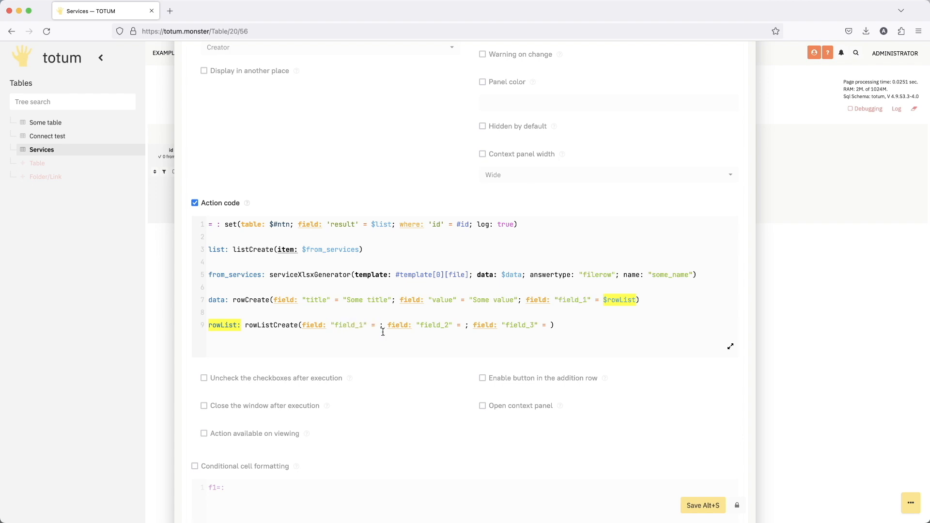
type("json`[]")
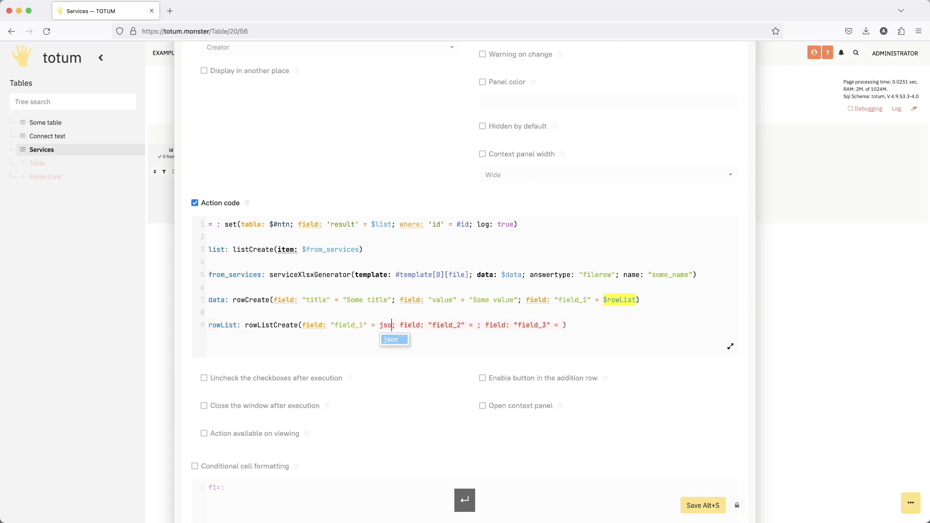
key("Left")
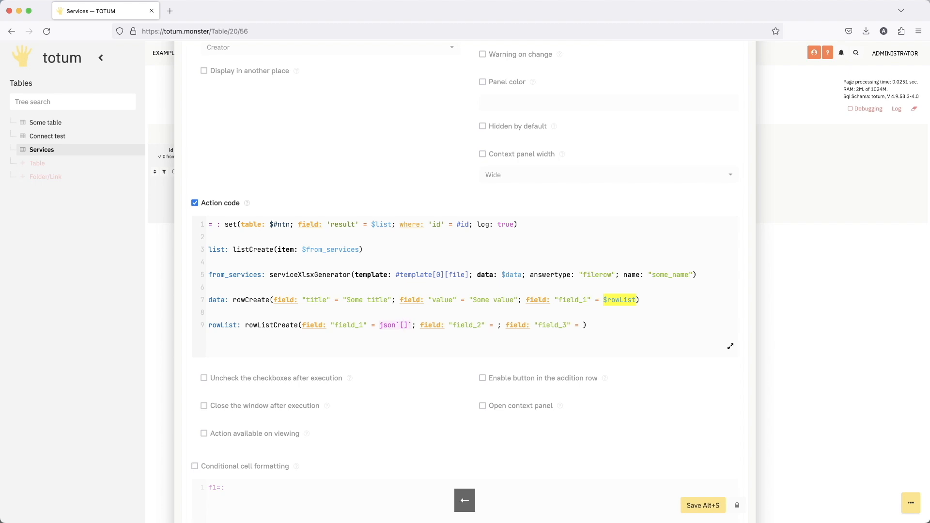
type("1,2,3")
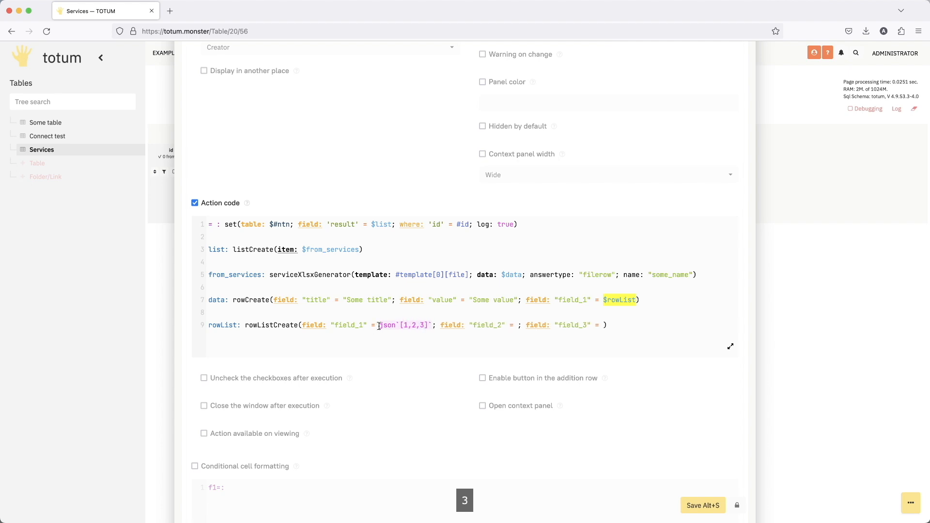
- Copy the json`[1,2,3]` value of "field_1" into the "field_2" parameter of rowListCreate
left_click_drag(380, 326, 433, 325)
key("super+c")
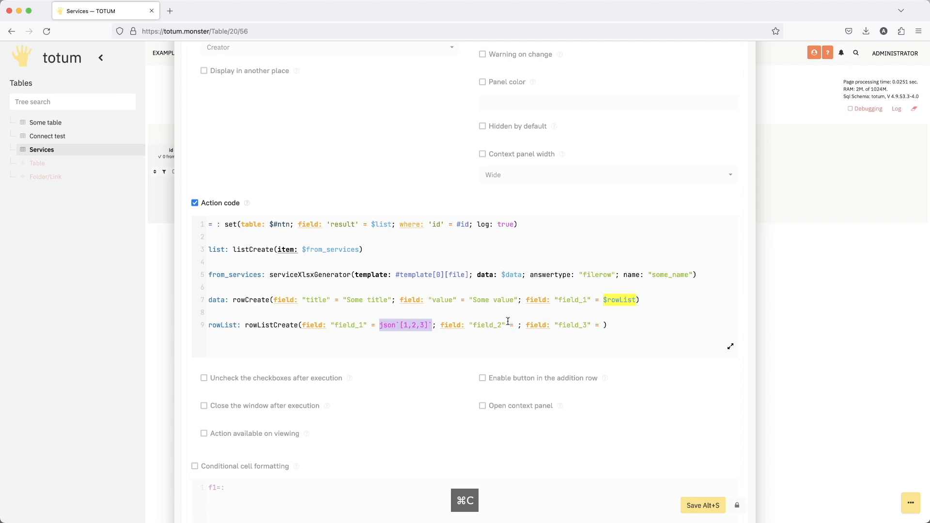
left_click(516, 325)
key("super+v")
- Change the "field_2" list in rowListCreate to json`["A","B","C"]`
left_click(546, 326)
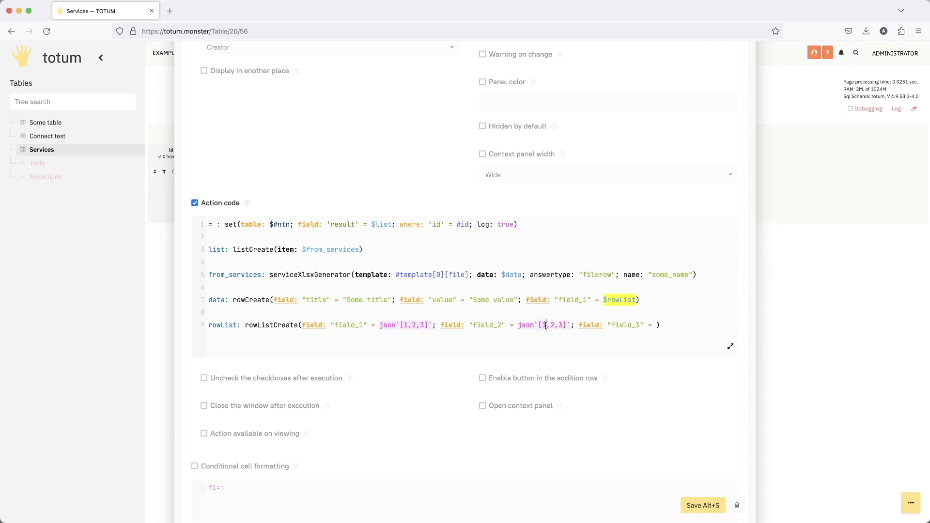
key("BackSpace")
type("A")
key("Left")
type("\"")
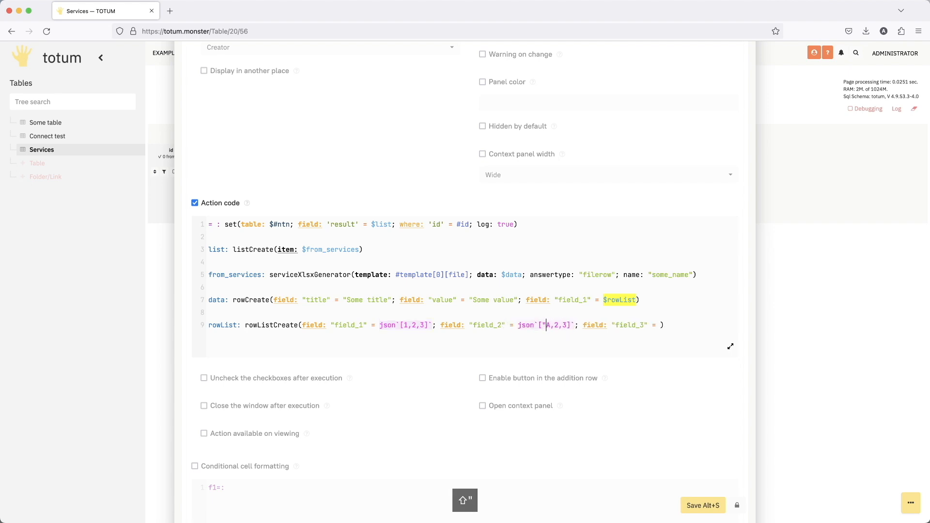
key("Right")
type("\"")
key("Right")
key("Right")
key("BackSpace")
type("\"\"")
key("Left")
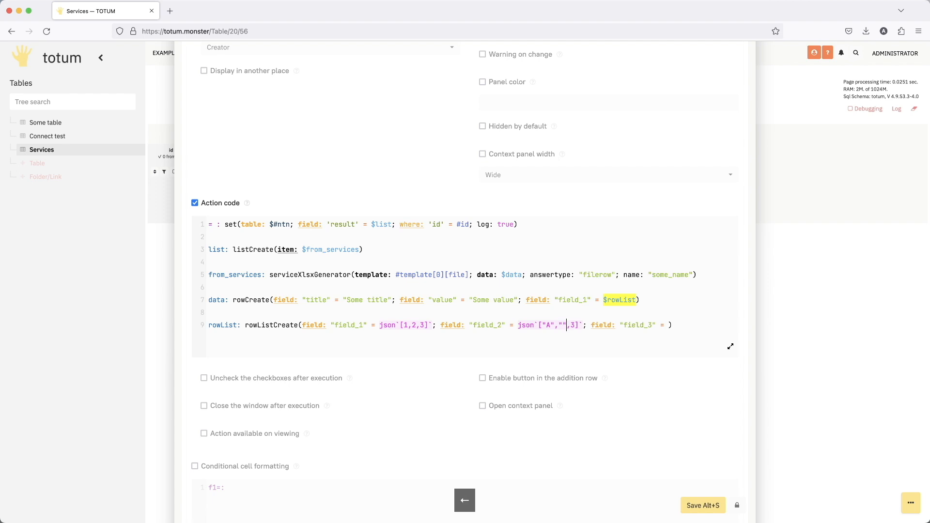
type("B")
key("Right")
key("BackSpace")
type("\"\"")
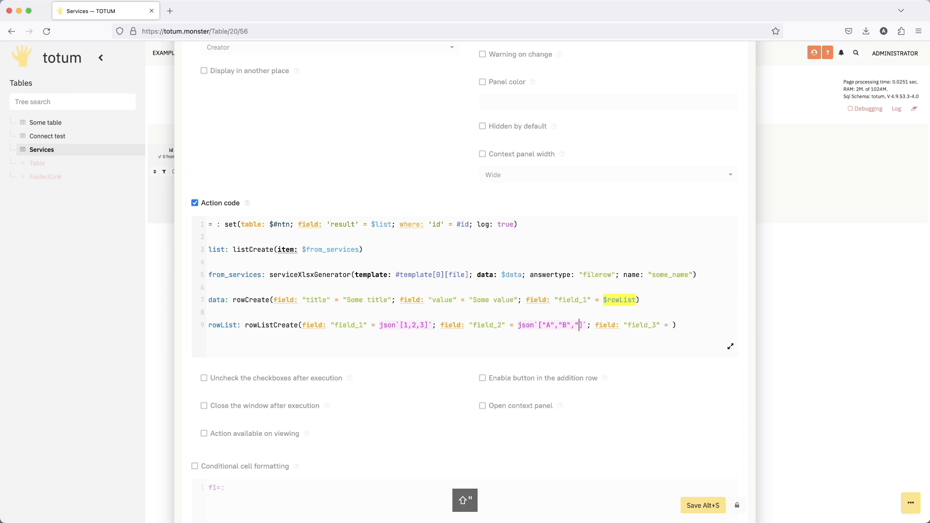
key("Left")
type("C")
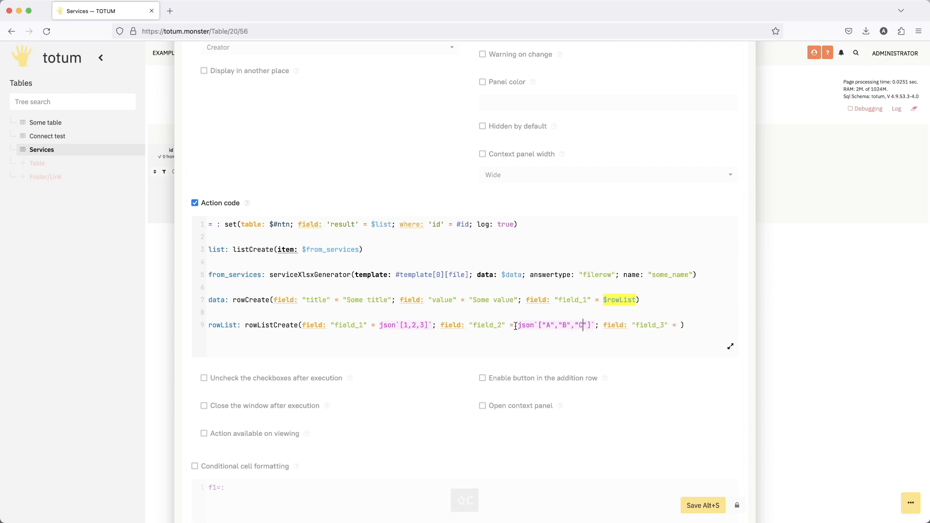
- Copy the json`["A","B","C"]` value of "field_2" into the "field_3" parameter of rowListCreate
left_click_drag(517, 325, 595, 325)
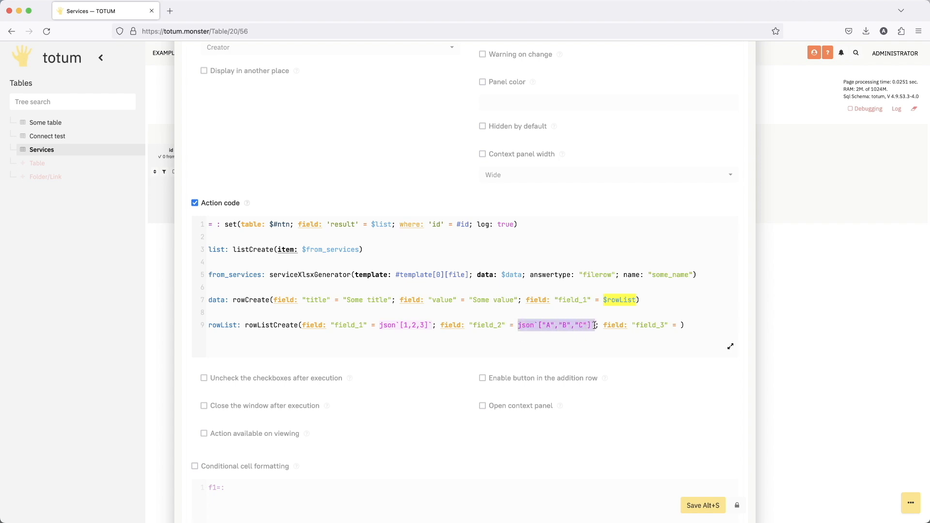
key("super+c")
left_click(682, 325)
key("super+v")
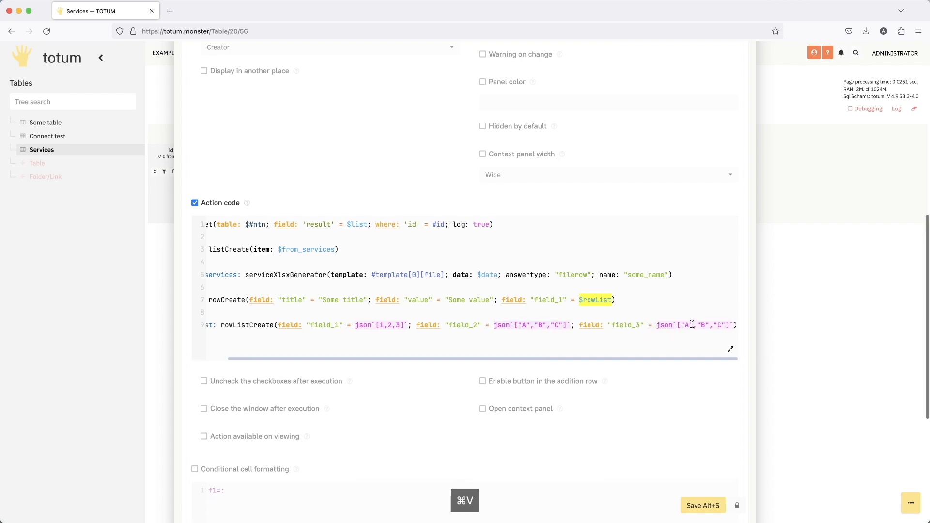
- Change the "field_3" list in rowListCreate to json`["A1","B2","C3"]`
left_click(692, 325)
type("1")
left_click(711, 325)
type("1")
left_click(730, 324)
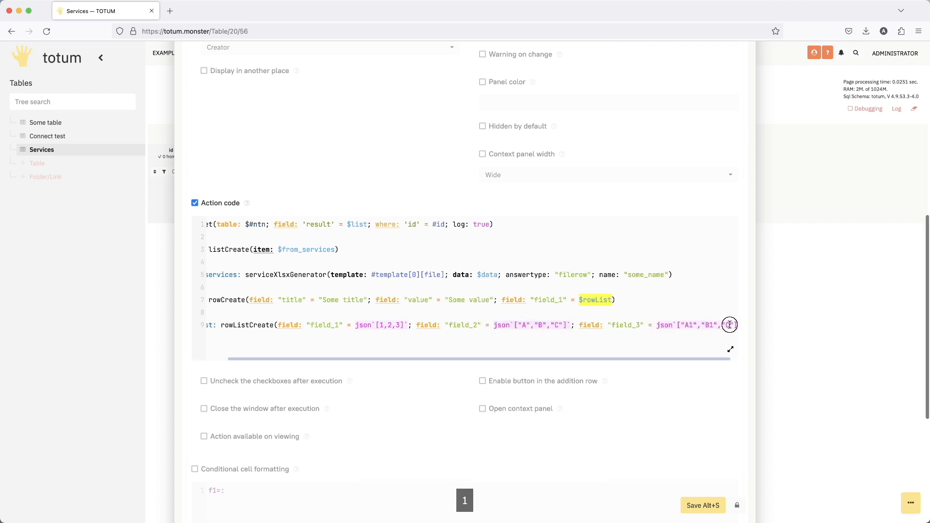
type("1")
left_click(715, 326)
key("BackSpace")
type("2")
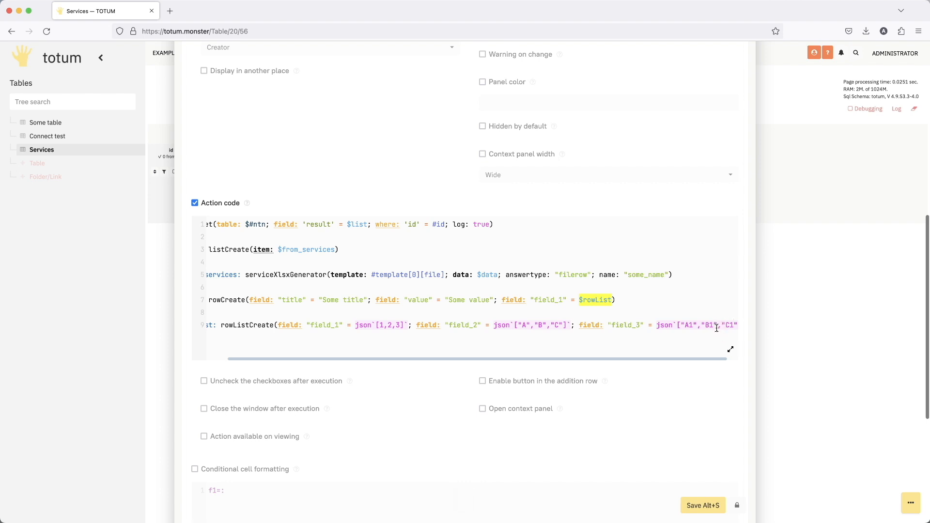
key("Right")
key("Right")
key("BackSpace")
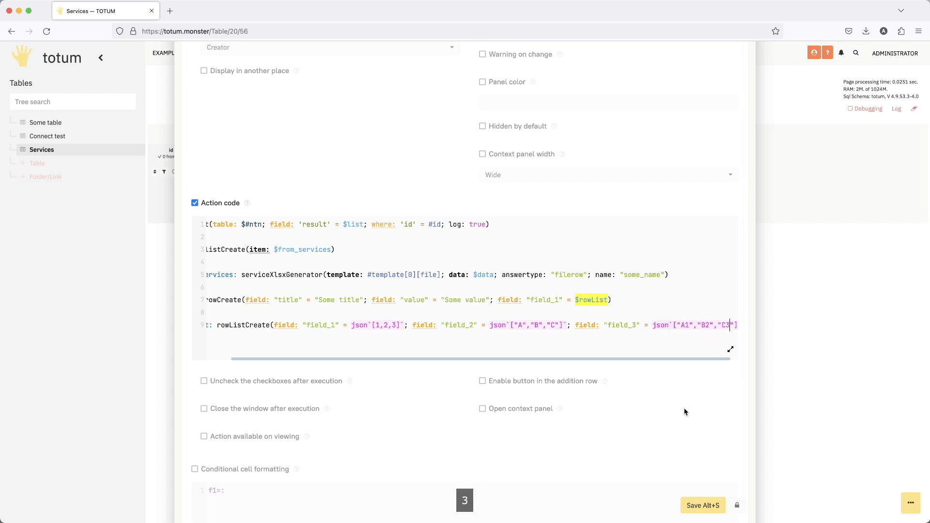
- Save the button field's action code, run GO for row 4 of Services, and open its resulting some_name.xlsx
left_click(703, 506)
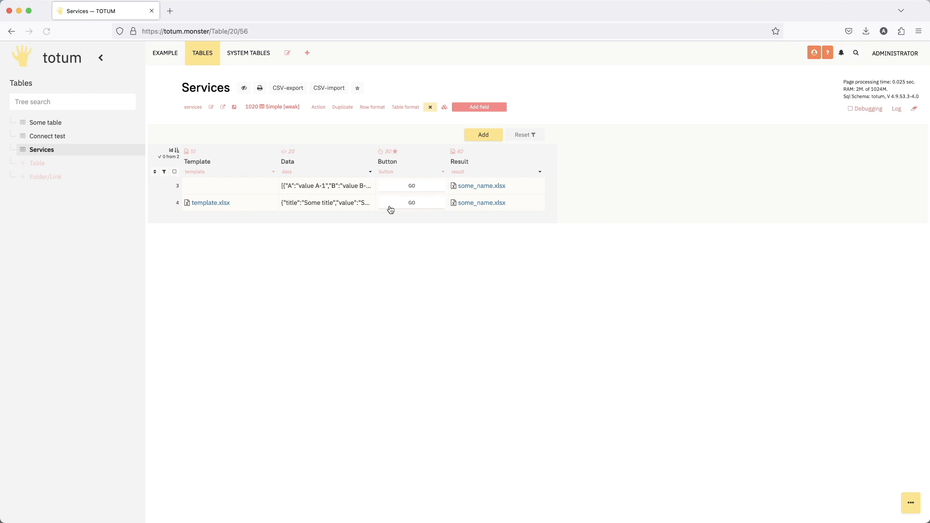
left_click(397, 204)
left_click(488, 203)
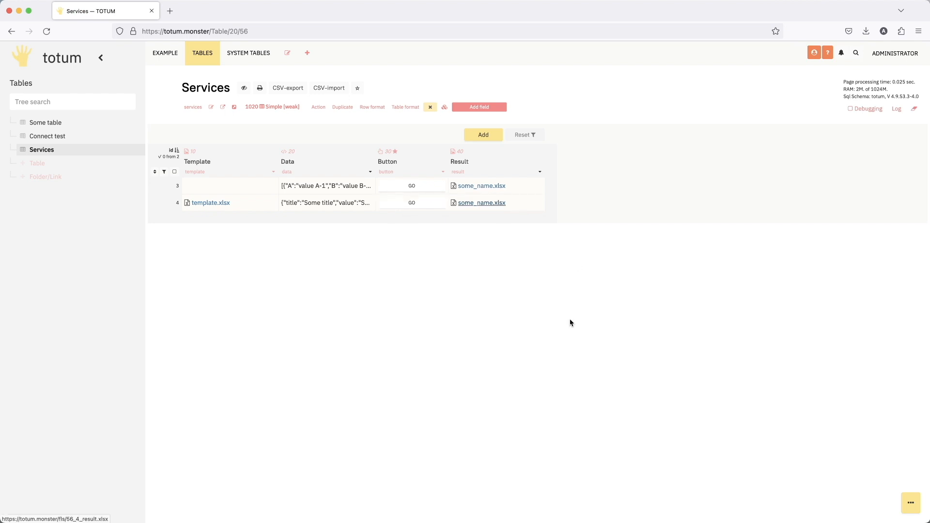
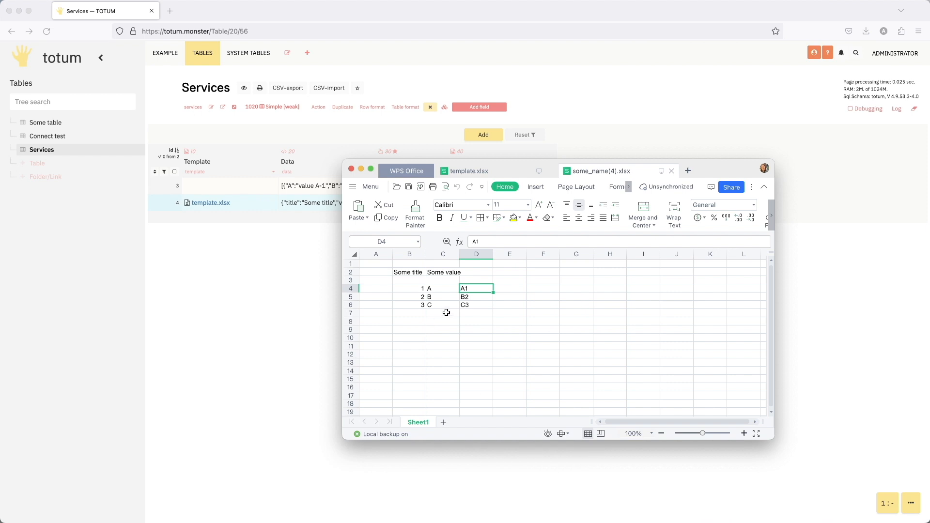
- Examine the filled title, value and list rows in some_name(4).xlsx, widening column C to read them
left_click(407, 273)
left_click(476, 273)
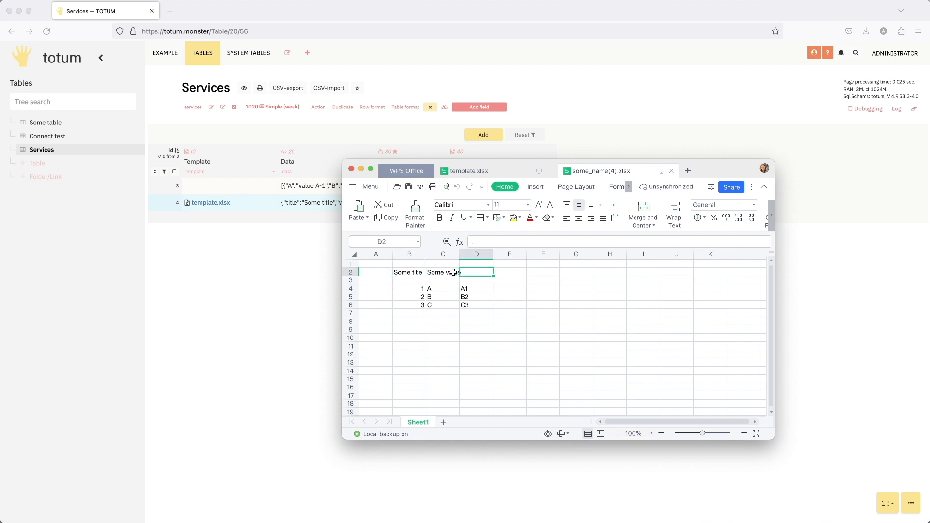
left_click(453, 273)
left_click_drag(460, 254, 468, 254)
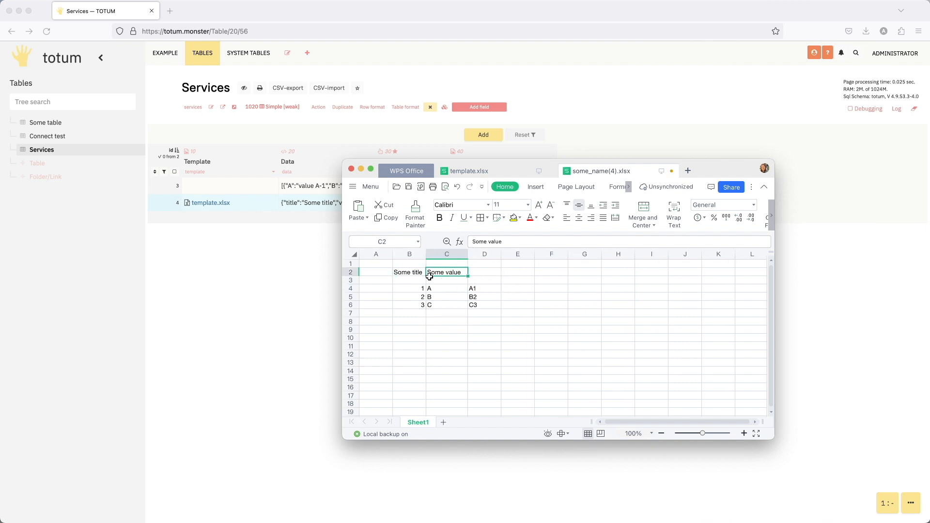
left_click_drag(427, 292, 484, 307)
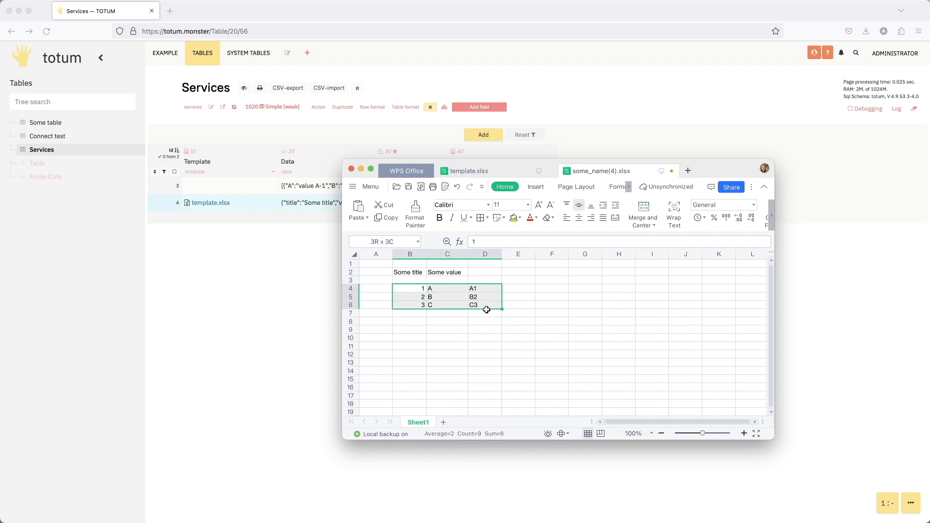
left_click(465, 338)
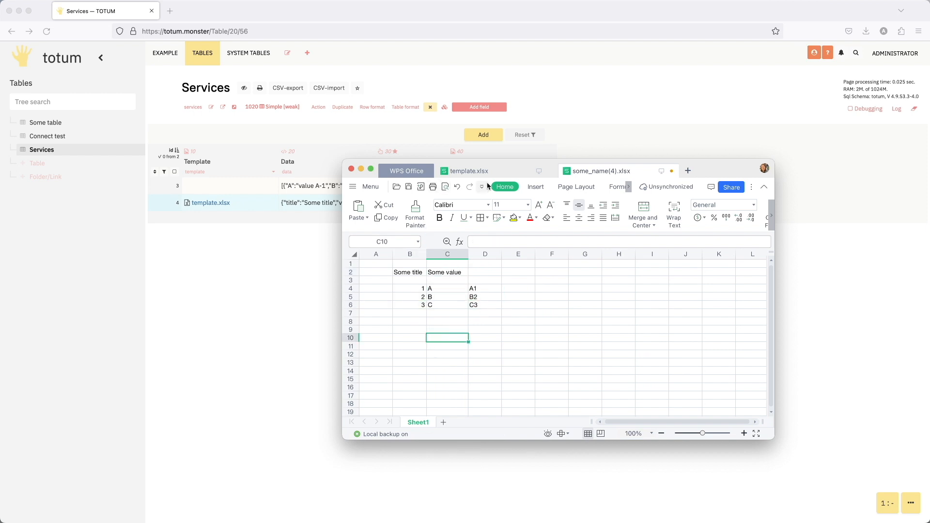
- Add the text "sum" to cell D5 of template.xlsx, directly below the ${field_3} placeholder
left_click(496, 172)
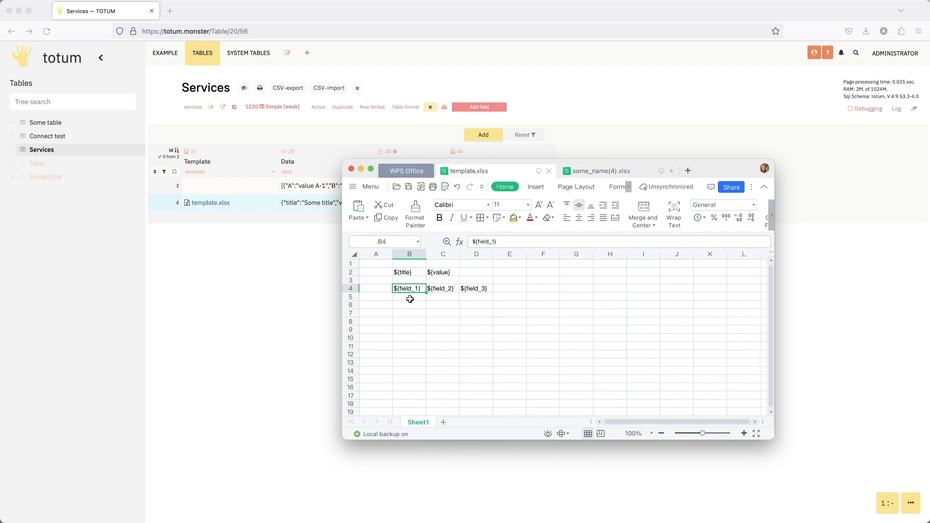
left_click(469, 299)
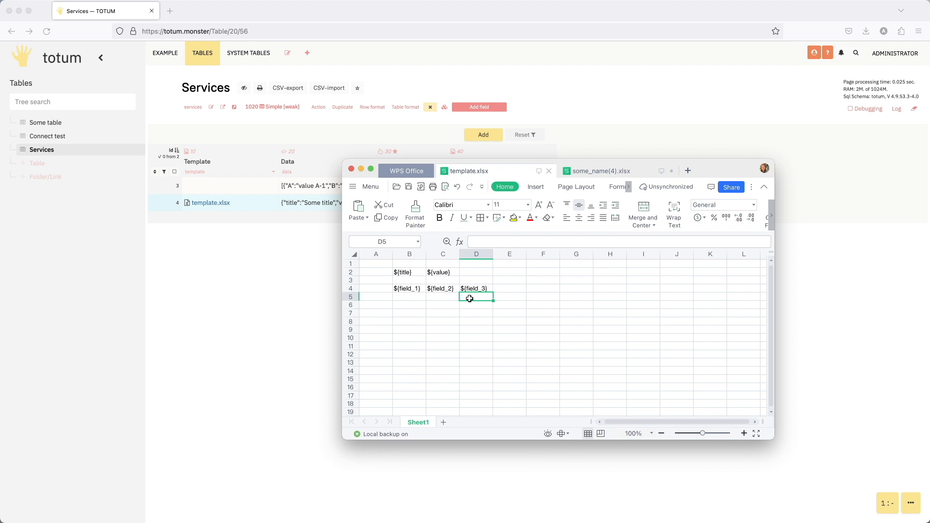
type("sum")
left_click(480, 329)
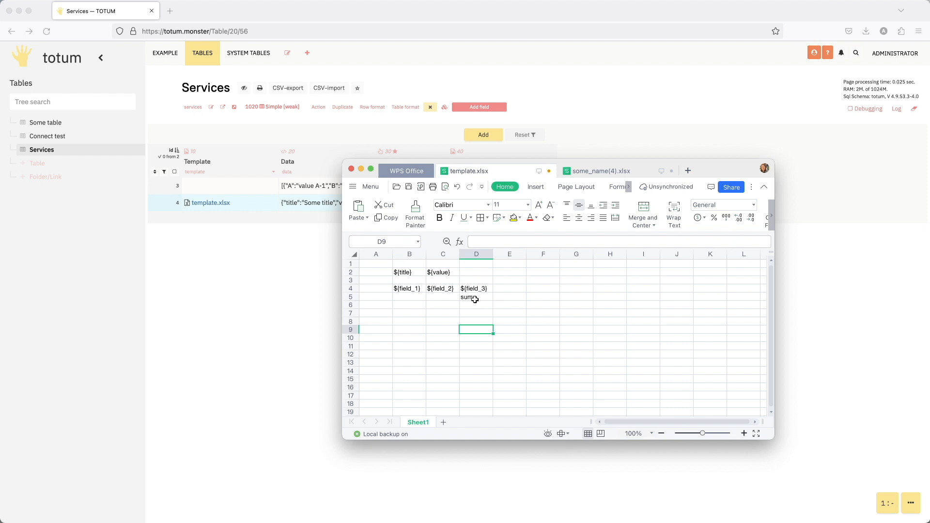
- Replace the template.xlsx file in row 4's Template field of Services with the edited template, and save the field
left_click(289, 253)
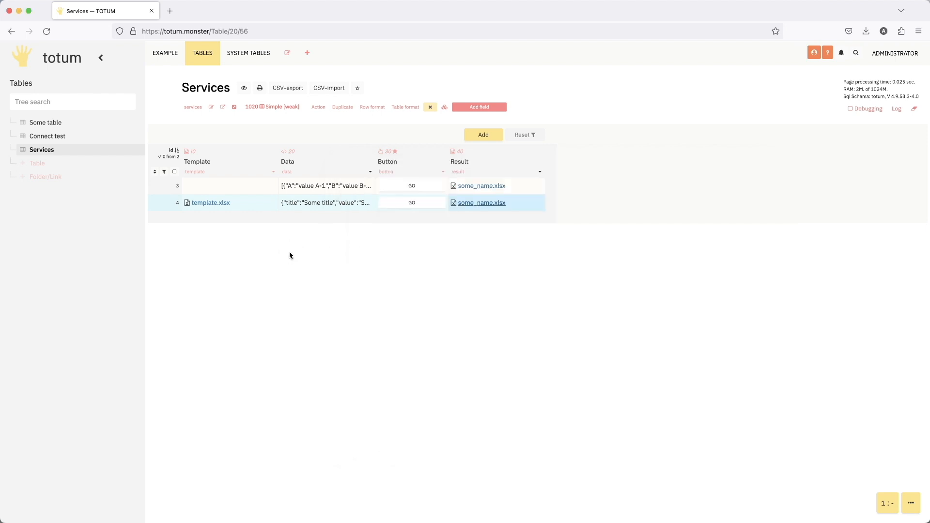
double_click(261, 208)
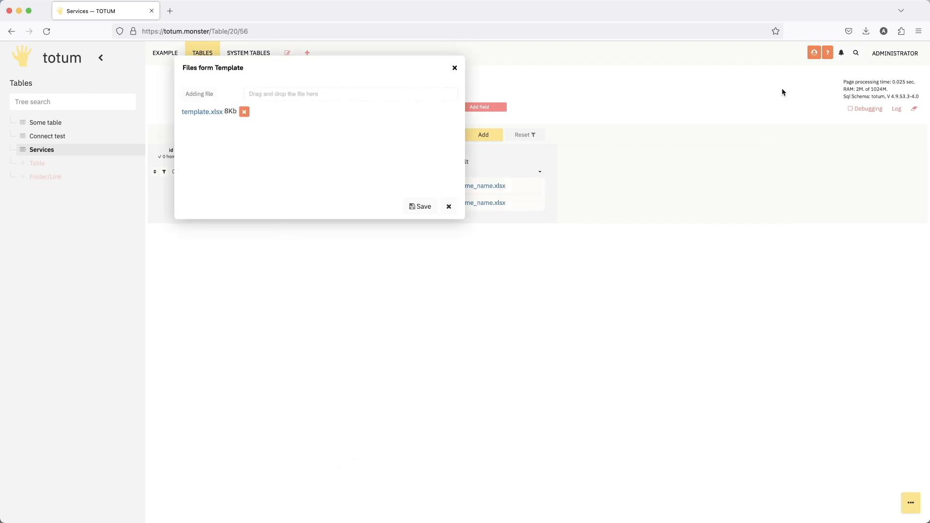
left_click(244, 112)
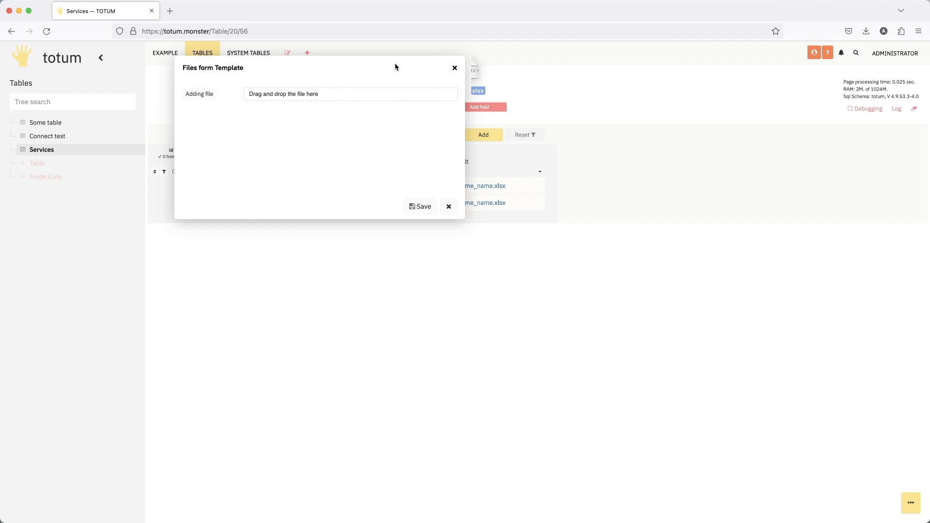
left_click_drag(394, 66, 334, 97)
left_click(419, 207)
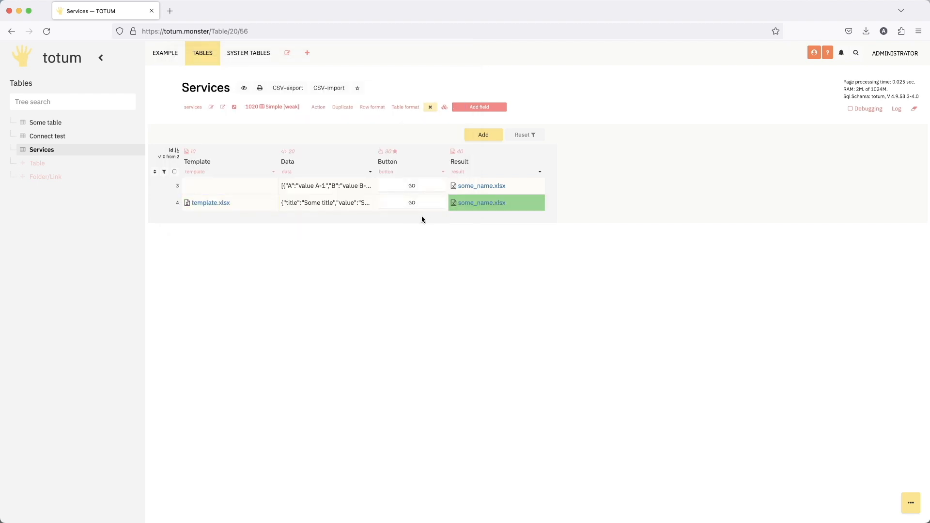
- Download row 4's regenerated some_name.xlsx and open it in WPS Office
left_click(475, 206)
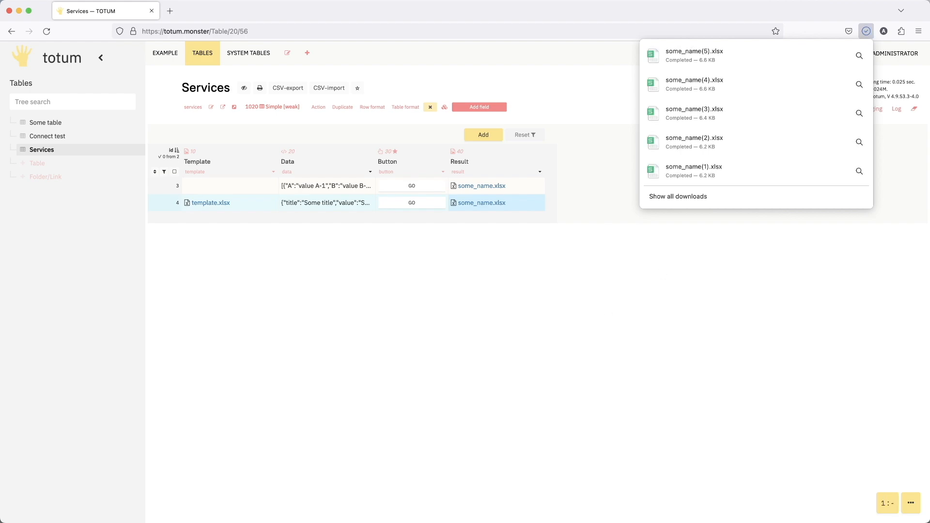
left_click(621, 522)
left_click(467, 271)
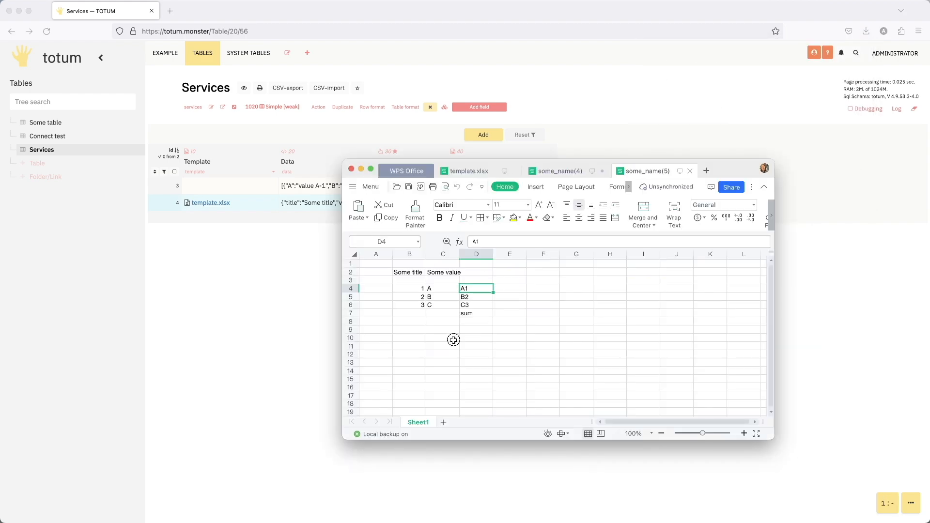
- Examine how the list rows and the "sum" cell are positioned in some_name(5).xlsx
left_click(454, 339)
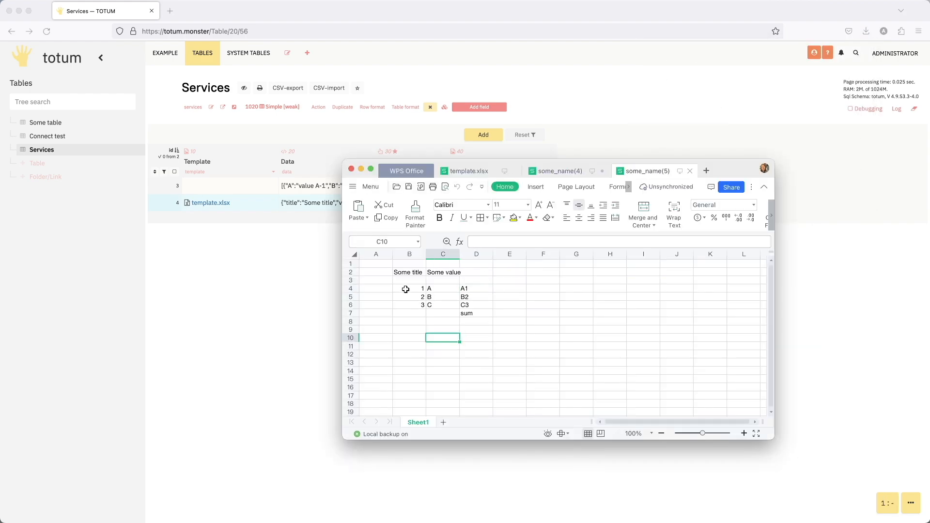
left_click_drag(406, 289, 480, 303)
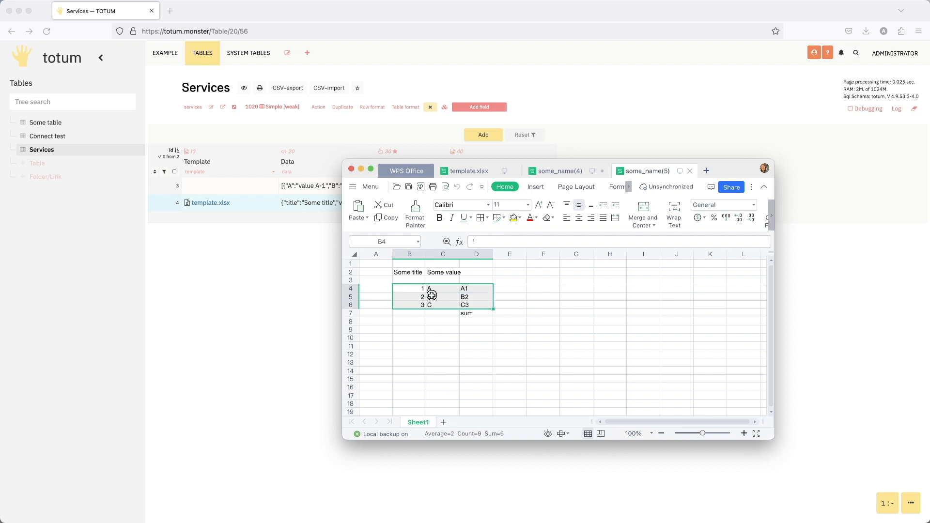
left_click(432, 295)
left_click_drag(410, 289, 477, 290)
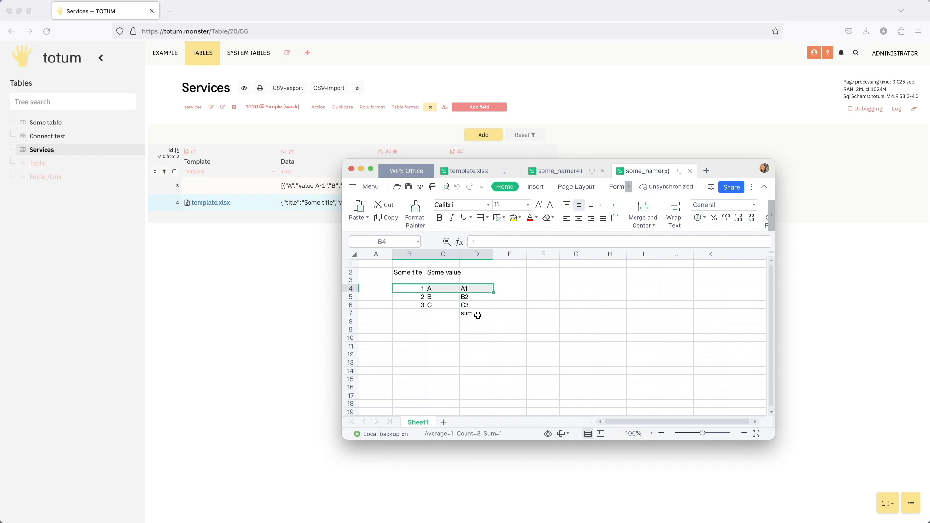
left_click(563, 356)
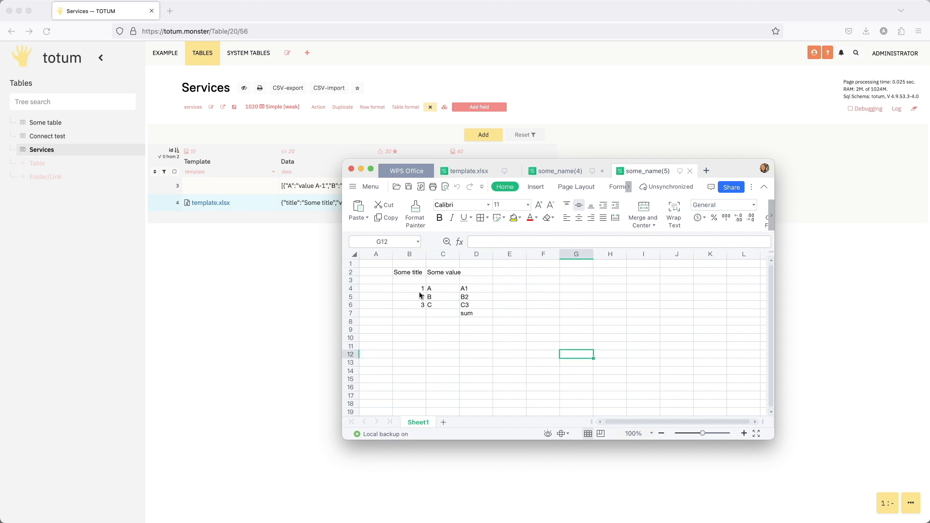
left_click(442, 292)
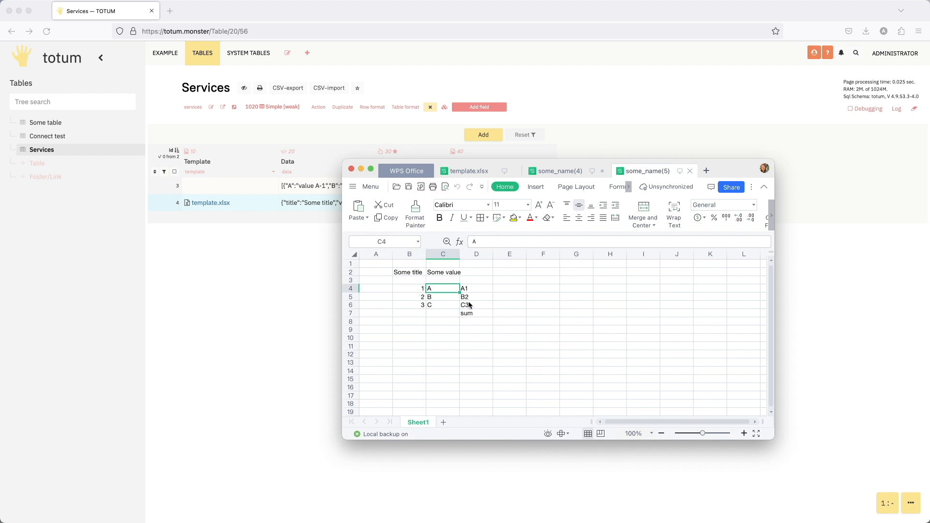
left_click_drag(513, 278, 693, 286)
left_click(606, 330)
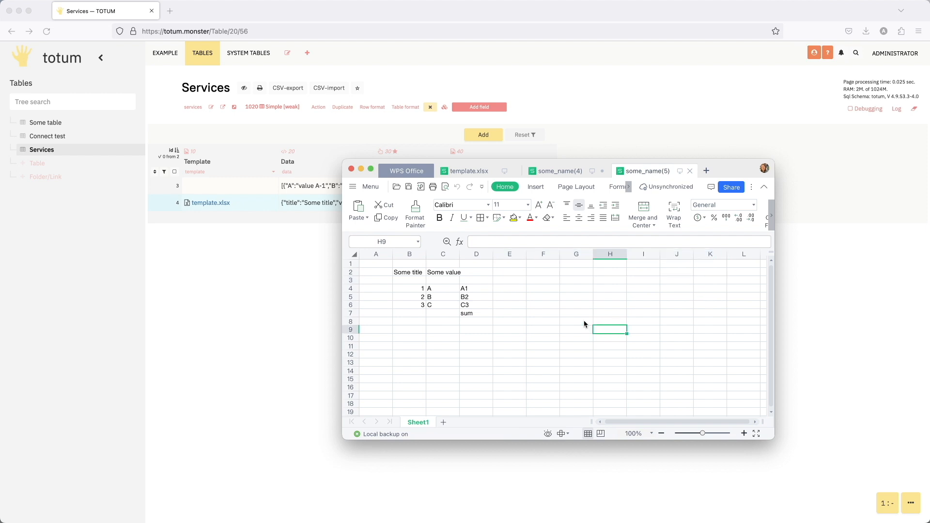
- Close the generated workbooks some_name(5).xlsx and some_name(4).xlsx
left_click(690, 171)
left_click(672, 171)
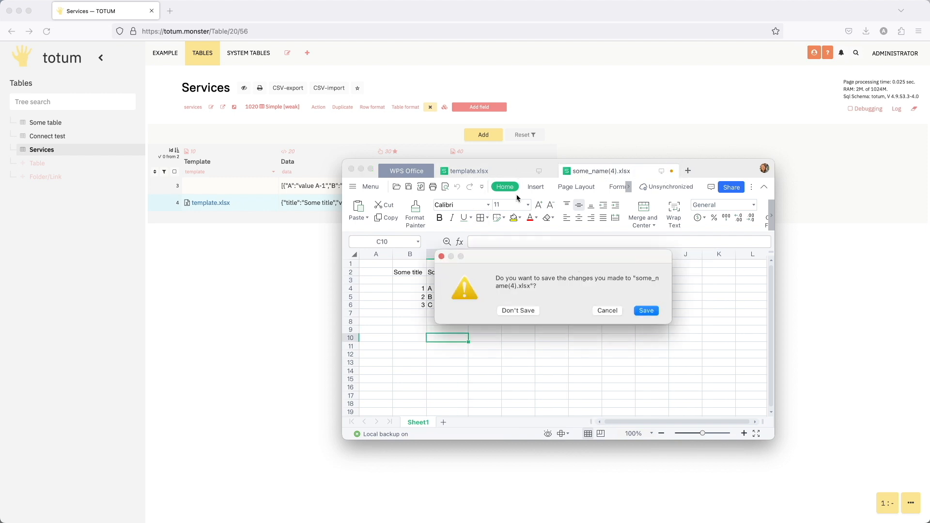
left_click(639, 311)
left_click(671, 171)
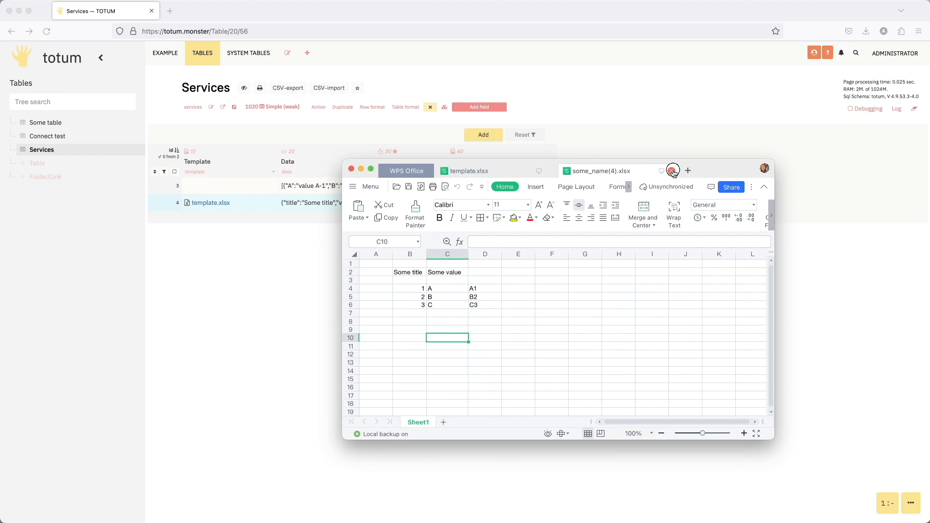
left_click(520, 309)
- Copy the ${field_3} placeholder into cell E4 of template.xlsx and change it to ${field_4}
left_click(511, 170)
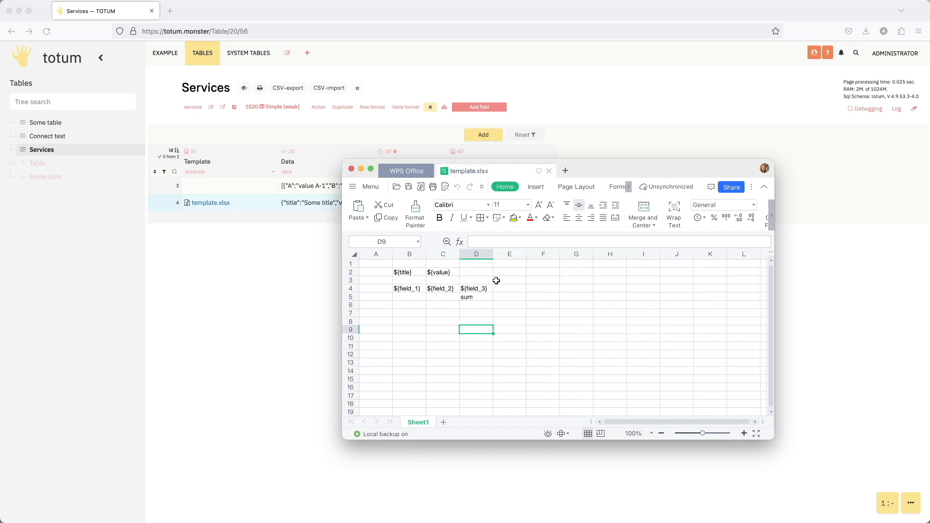
left_click(509, 289)
left_click(477, 290)
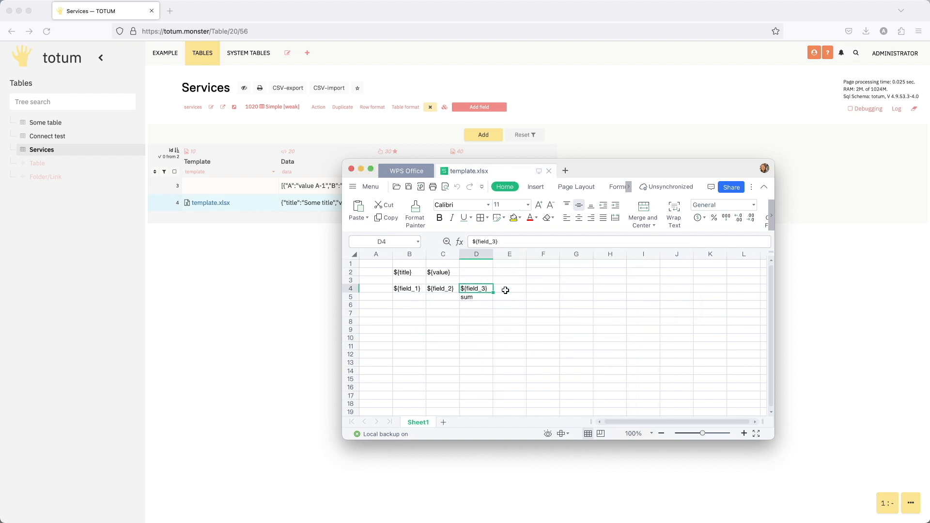
key("super+c")
left_click(507, 289)
key("super+v")
double_click(518, 289)
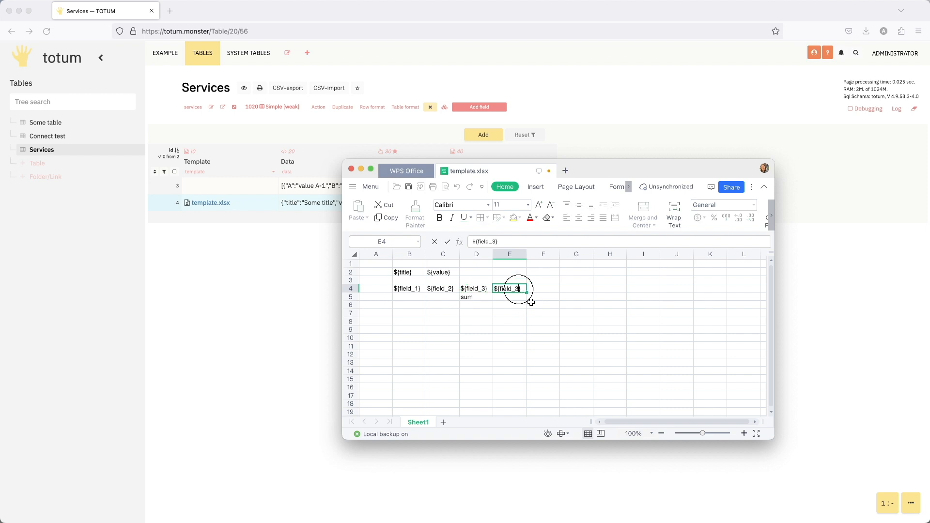
key("BackSpace")
type("4")
left_click(532, 304)
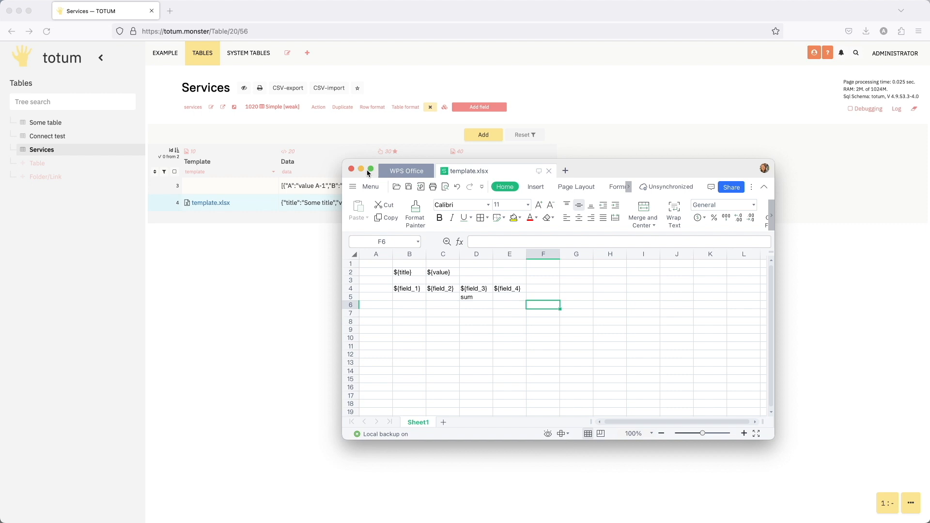
- Close the spreadsheet window and replace row 4's Template file in Services with the template containing ${field_4}
left_click(351, 169)
left_click(267, 202)
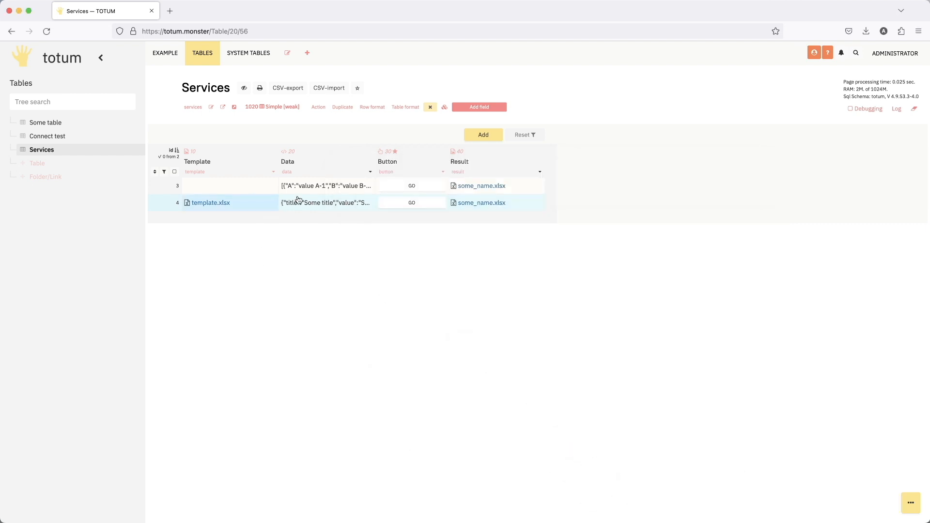
double_click(260, 200)
left_click_drag(392, 102, 375, 103)
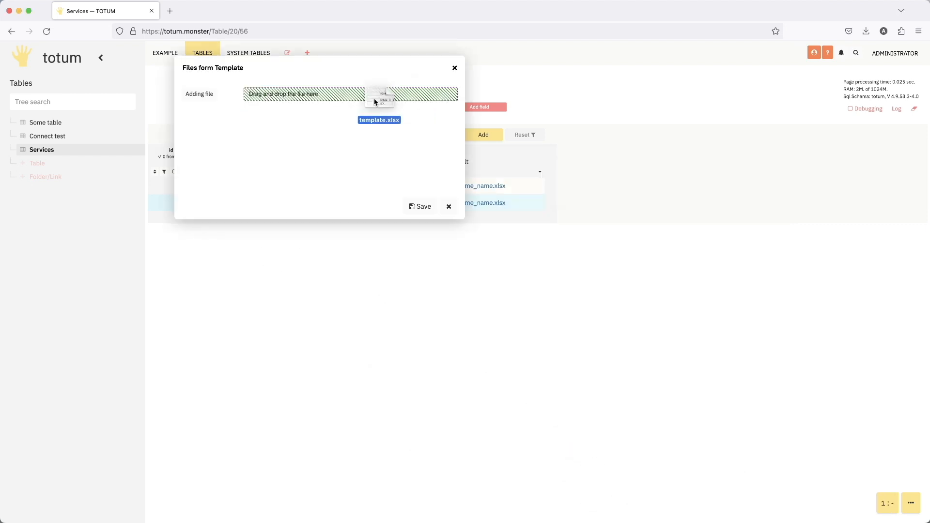
left_click(420, 207)
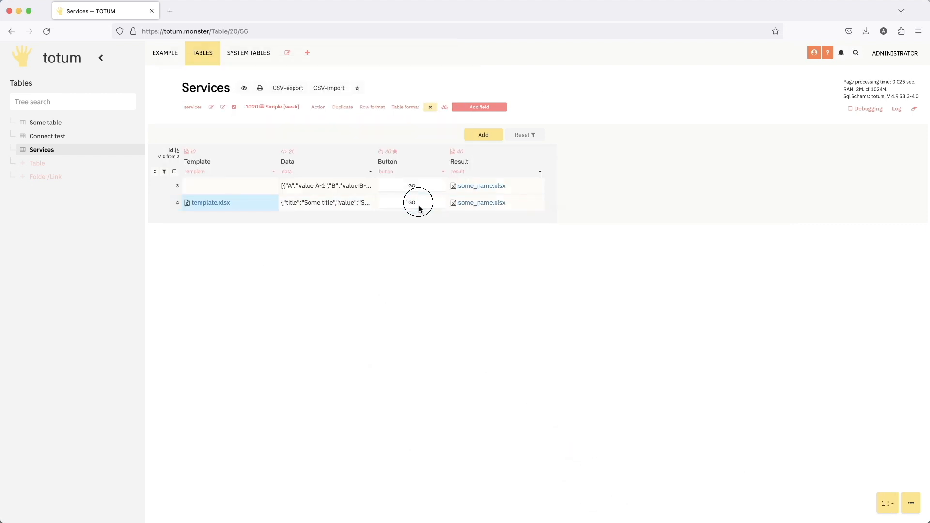
- Duplicate the "field_3" parameter at the end of rowListCreate in the Button field's action code
left_click(442, 167)
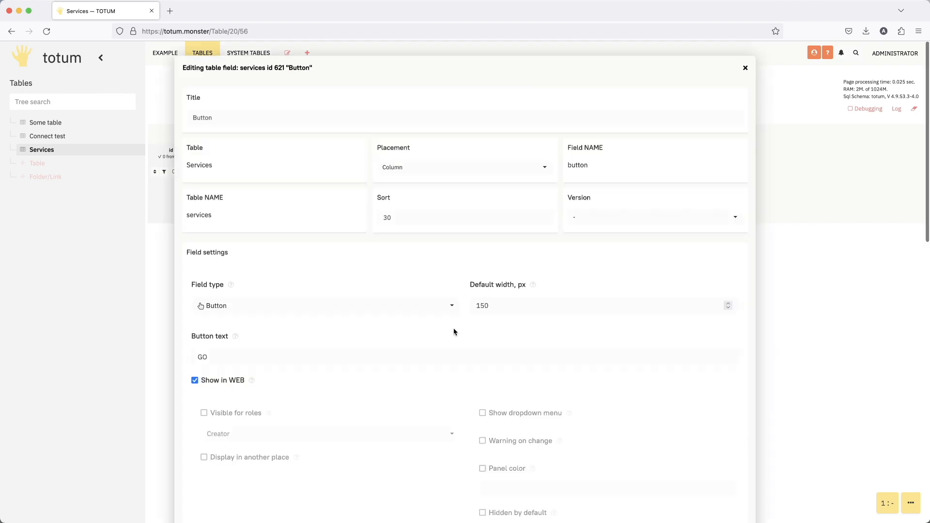
scroll(454, 329, "down", 6)
scroll(453, 328, "down", 1)
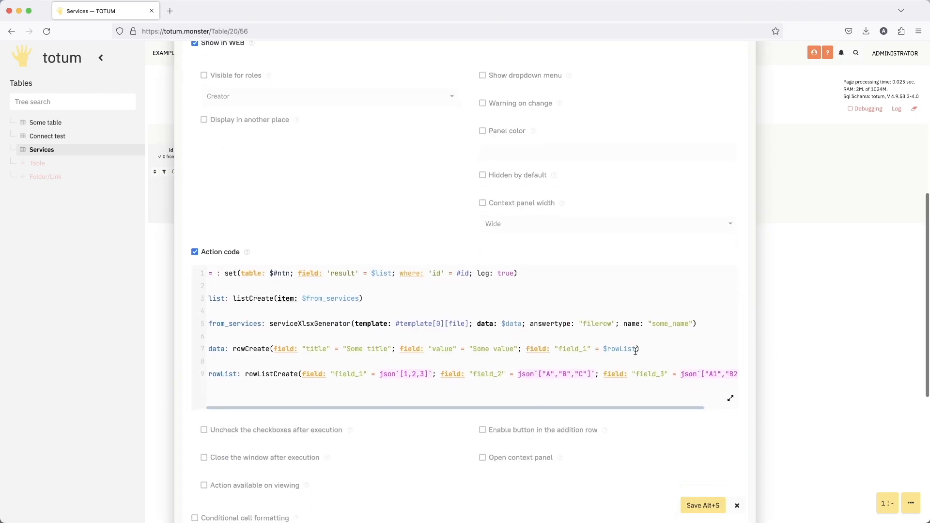
left_click_drag(604, 376, 729, 373)
key("super+c")
left_click(731, 374)
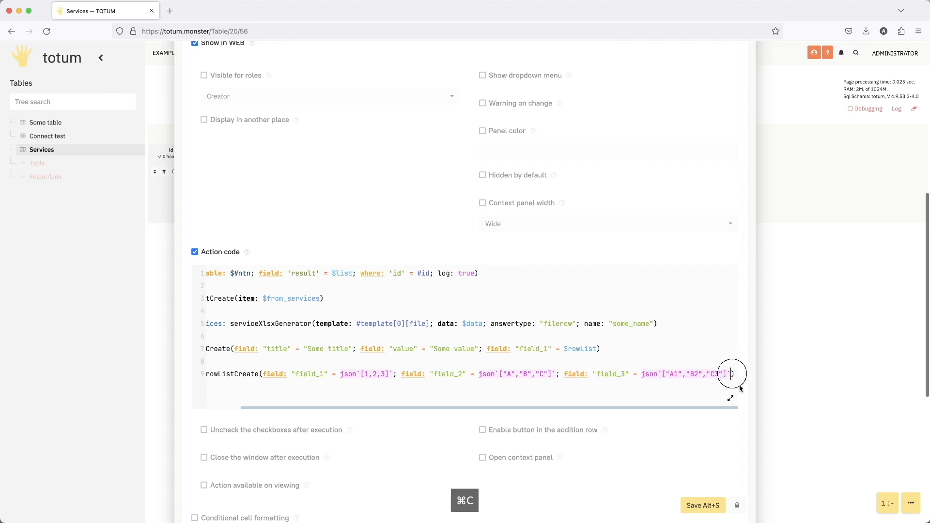
type(";")
key("super+v")
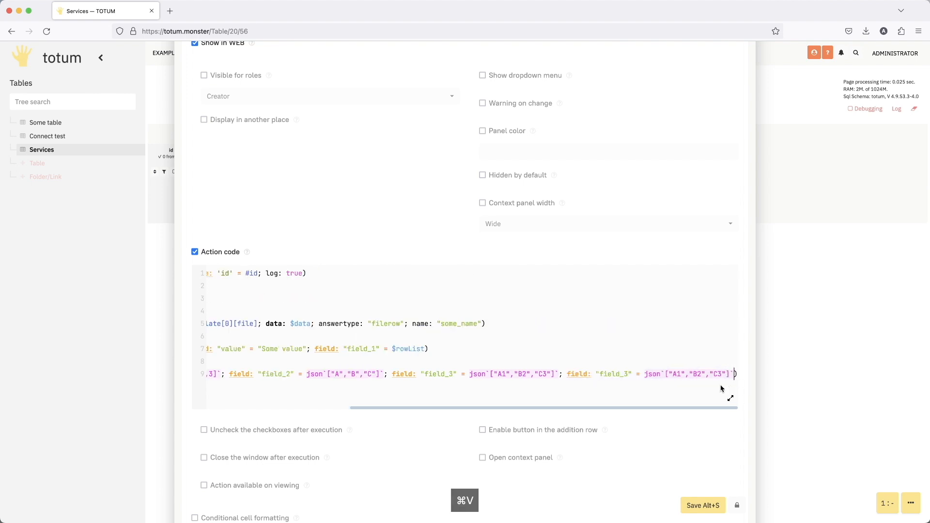
- Rename the duplicated rowListCreate parameter to "field_4" and replace its list value with an empty string ""
left_click(628, 376)
key("BackSpace")
type("4")
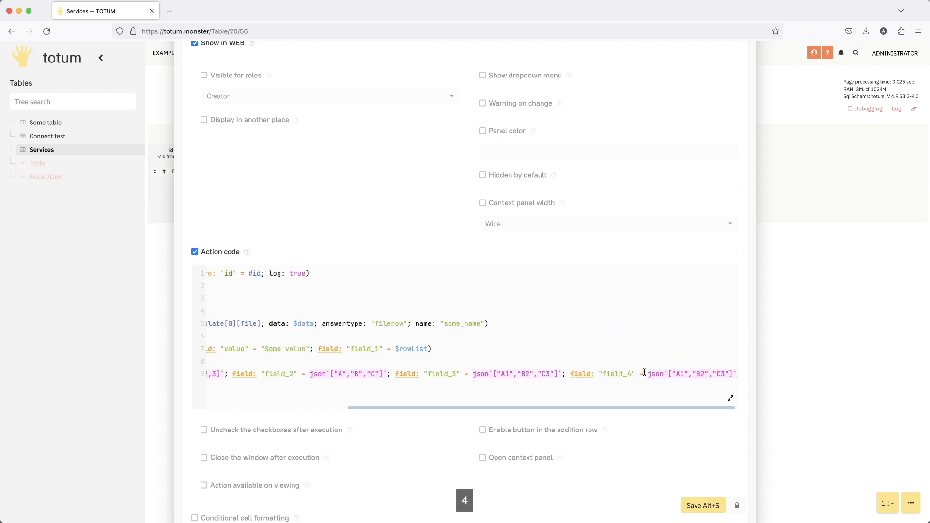
left_click_drag(645, 374, 733, 373)
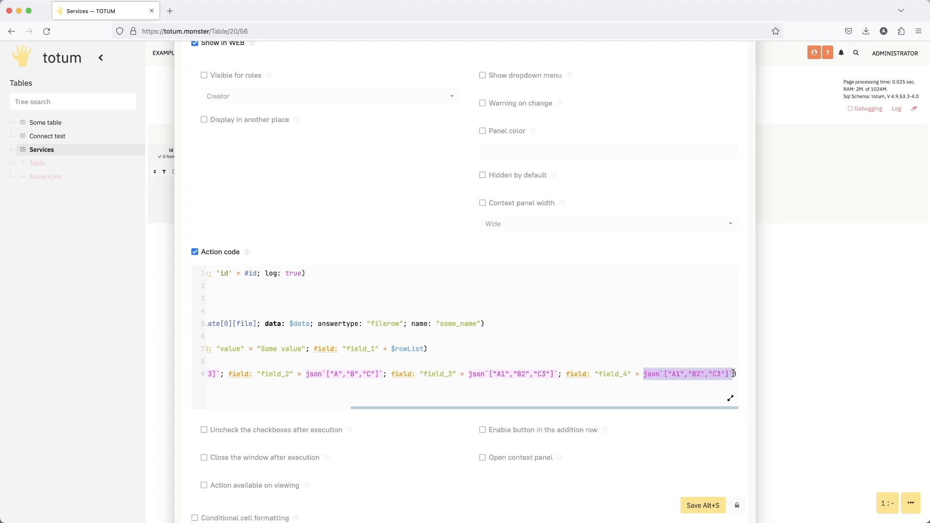
type("\" = json`[1,2,")
- Save the Button field's action code and run GO for row 4 to regenerate its some_name.xlsx
left_click(701, 506)
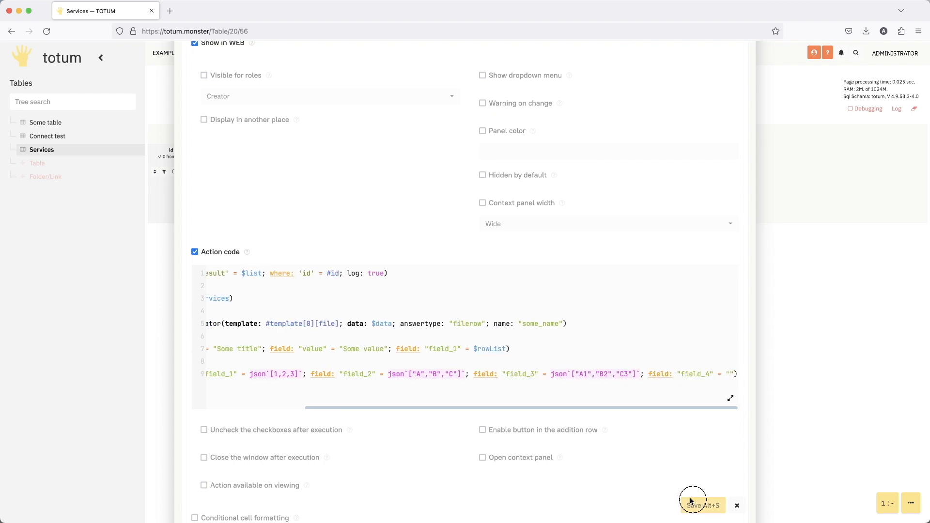
left_click(421, 206)
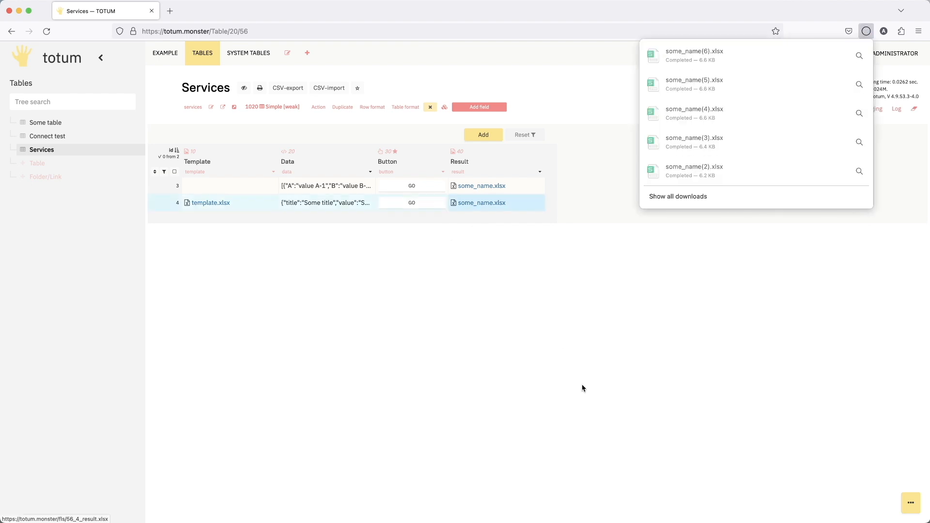
- Open the downloaded some_name(6).xlsx and check the list rows in B4:D6, the cells beside them and the title in B2
left_click(830, 56)
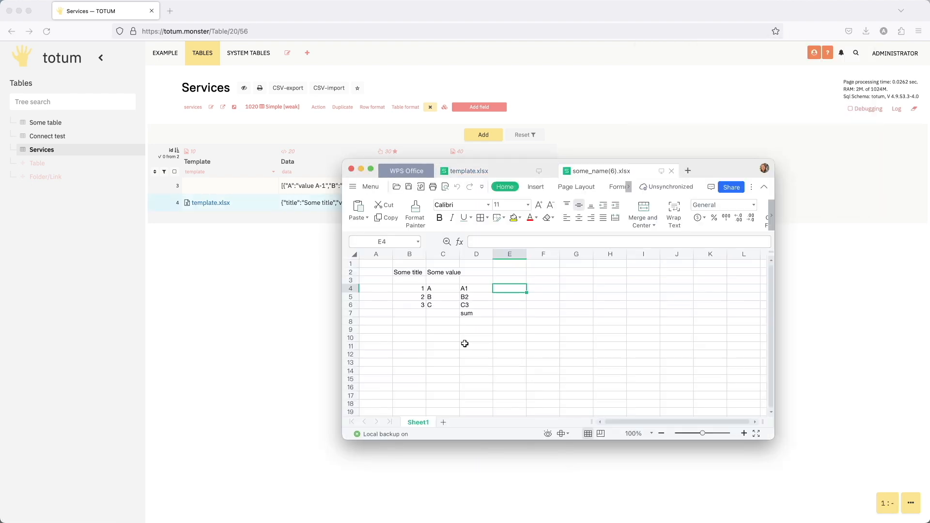
left_click_drag(418, 287, 482, 287)
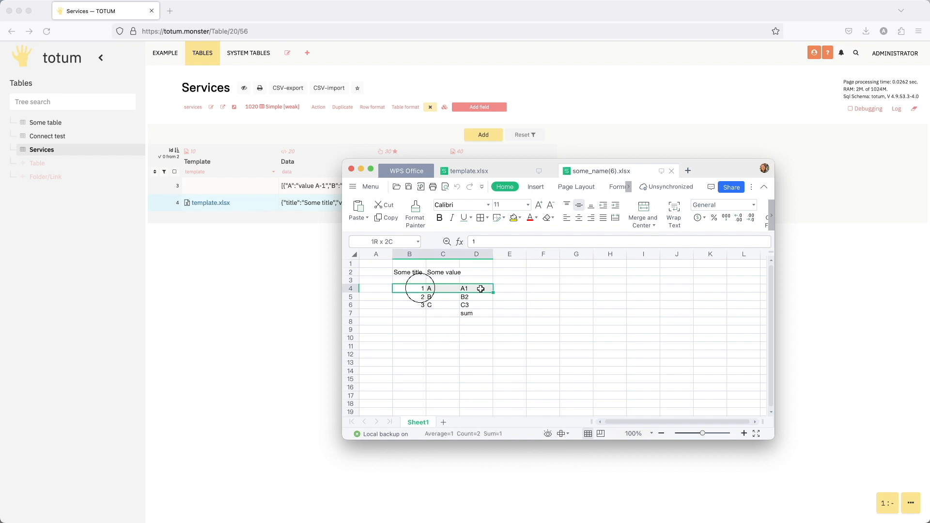
left_click(514, 287)
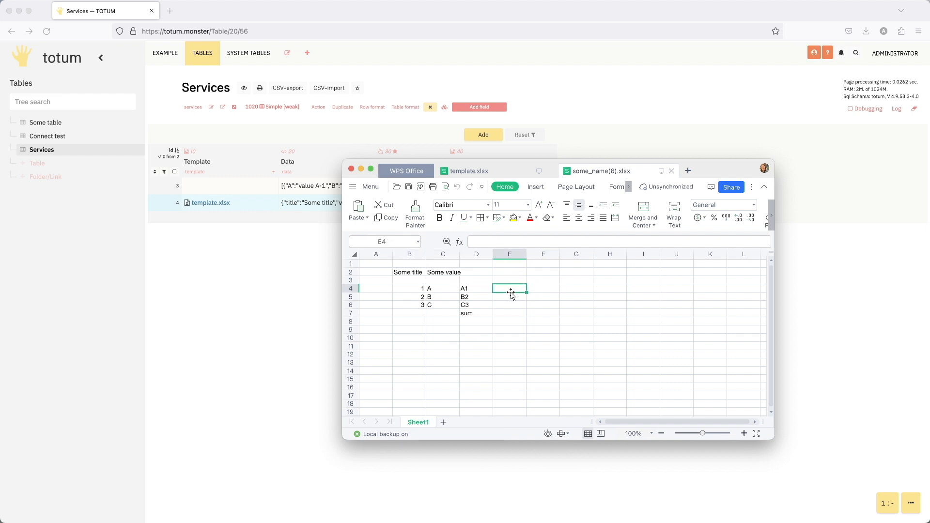
key("Right")
key("Right")
key("Down")
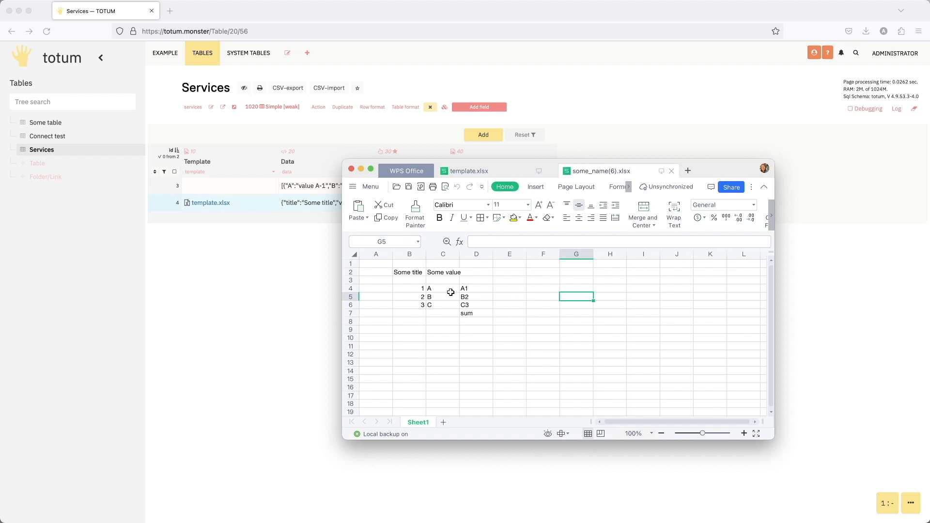
left_click(411, 271)
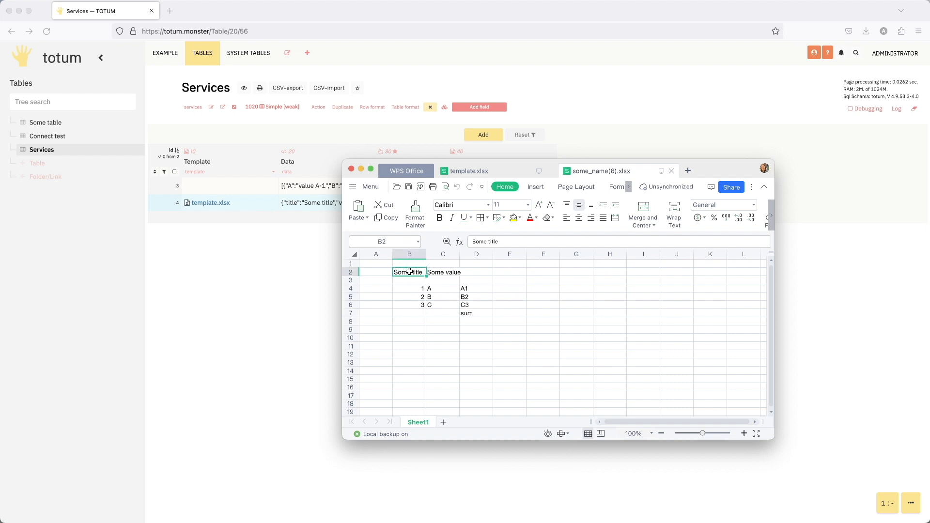
- In template.xlsx, prefix the ${title} placeholder in B2 with "part: ", widen column B to about 9.45, and save
left_click(503, 171)
double_click(397, 271)
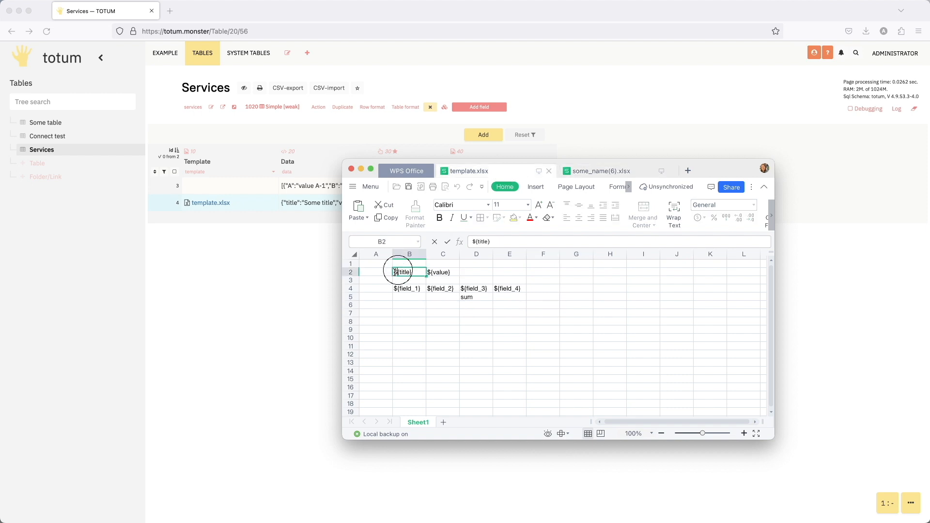
left_click(394, 272)
left_click(395, 273)
type("part:")
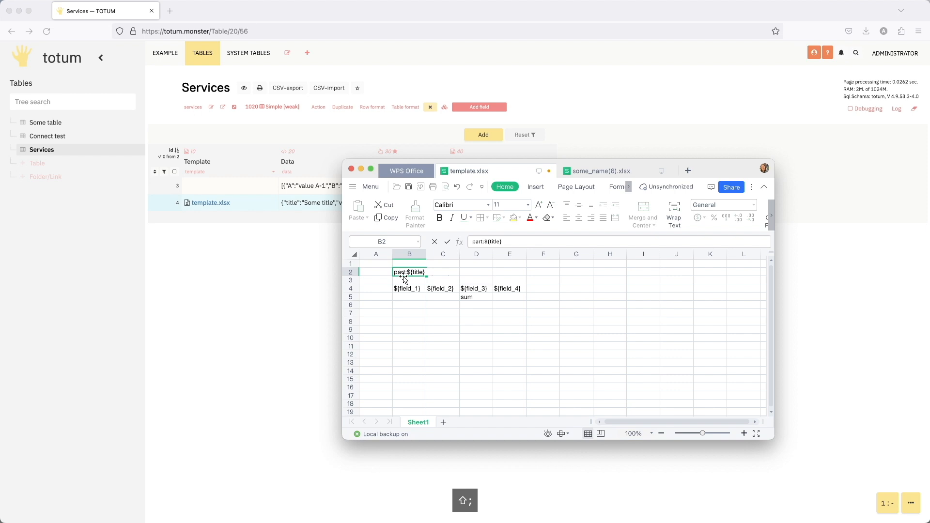
left_click(474, 273)
double_click(427, 254)
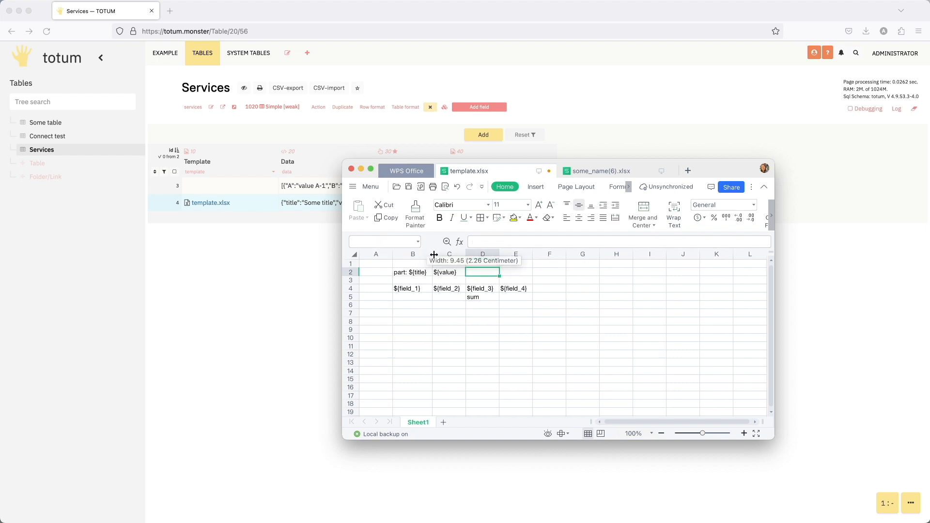
left_click(408, 187)
- Replace row 4's Template file in Services with the template.xlsx containing the "part: " prefix
left_click(219, 281)
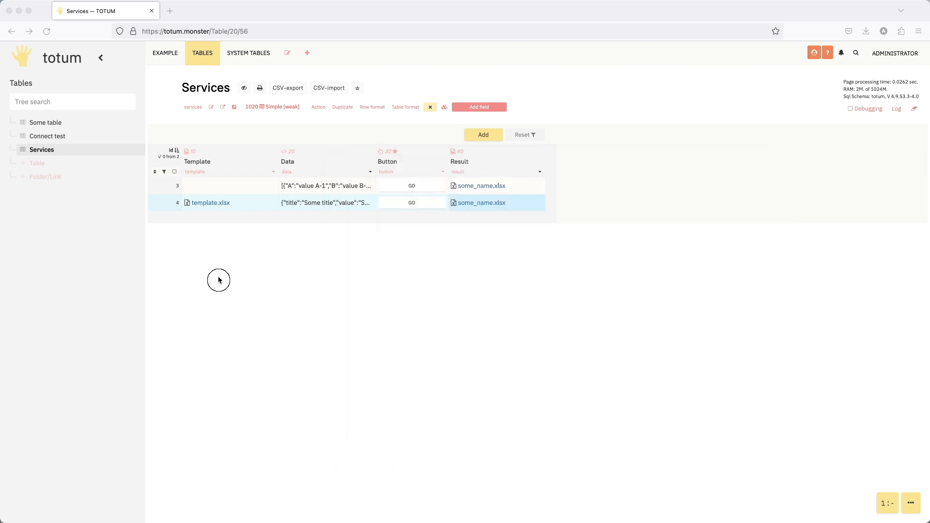
left_click(244, 200)
left_click(244, 113)
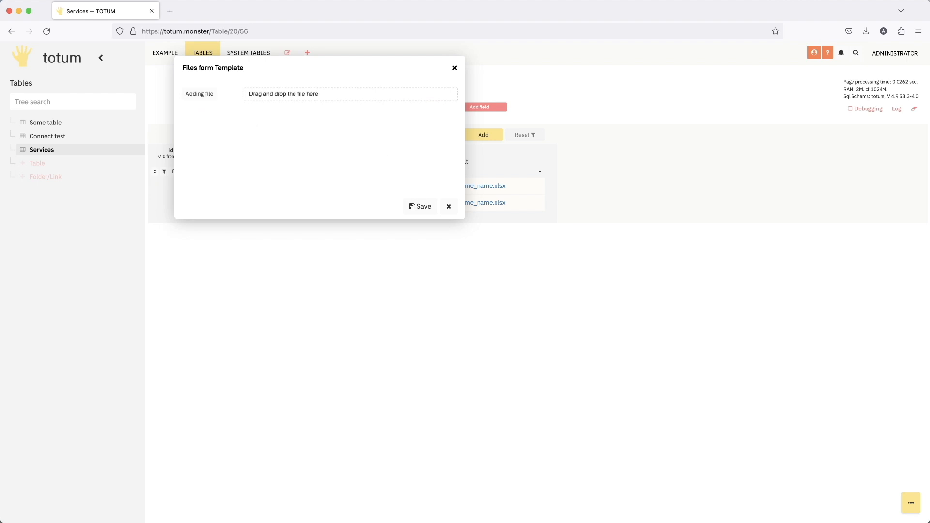
mouse_move(339, 137)
left_mouse_down()
mouse_move(287, 125)
mouse_move(336, 125)
left_mouse_up()
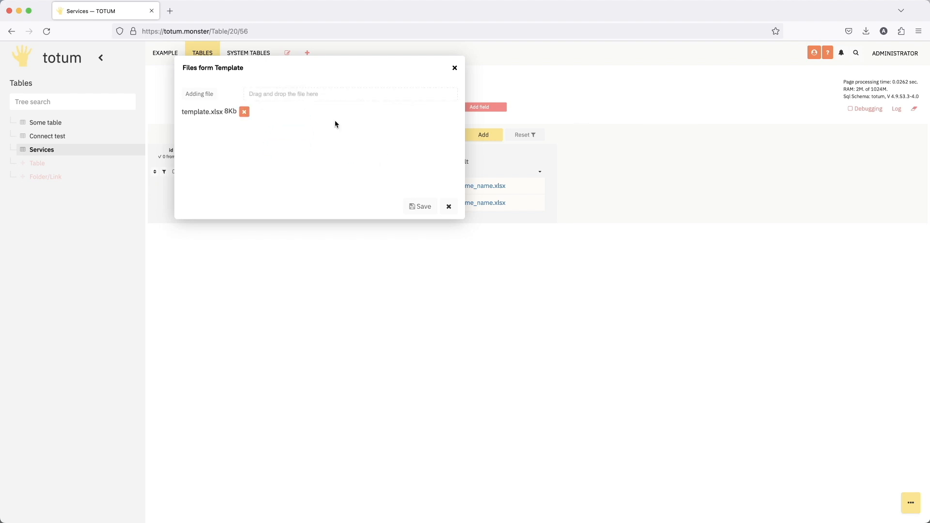
left_click(419, 206)
- Run GO for row 4, open the regenerated some_name.xlsx, and widen column B to check the full title in B2
left_click(413, 204)
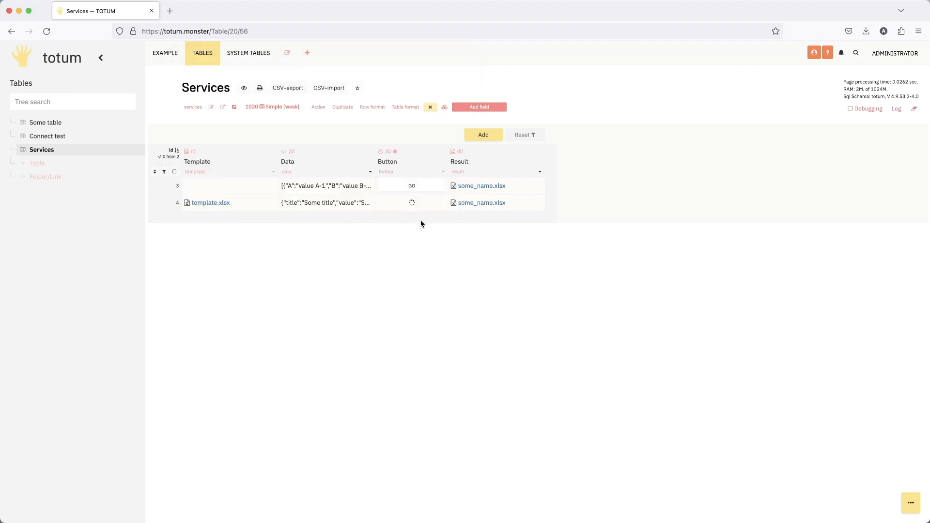
left_click(484, 202)
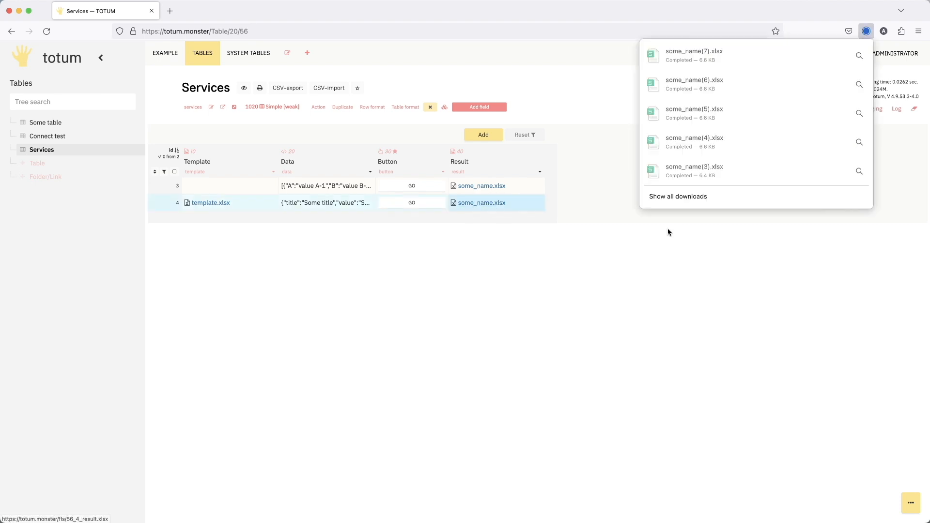
left_click(406, 272)
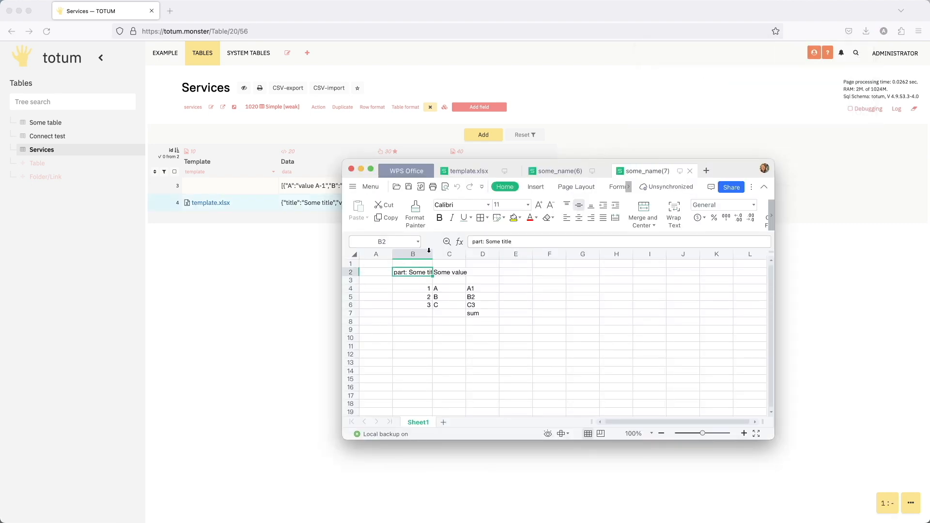
left_click_drag(433, 254, 455, 253)
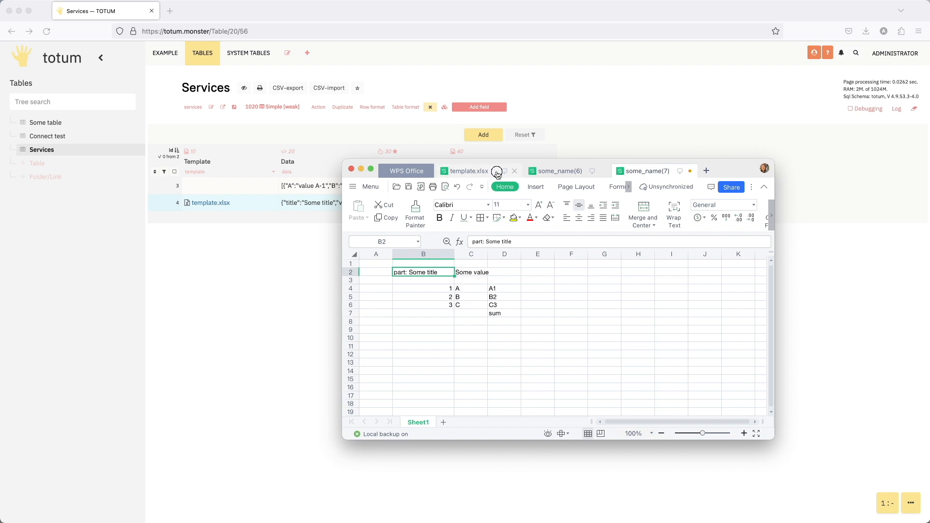
- In template.xlsx, enlarge the ${field_4} cell by making row 4 taller and column E wider, and save the file
left_click(499, 173)
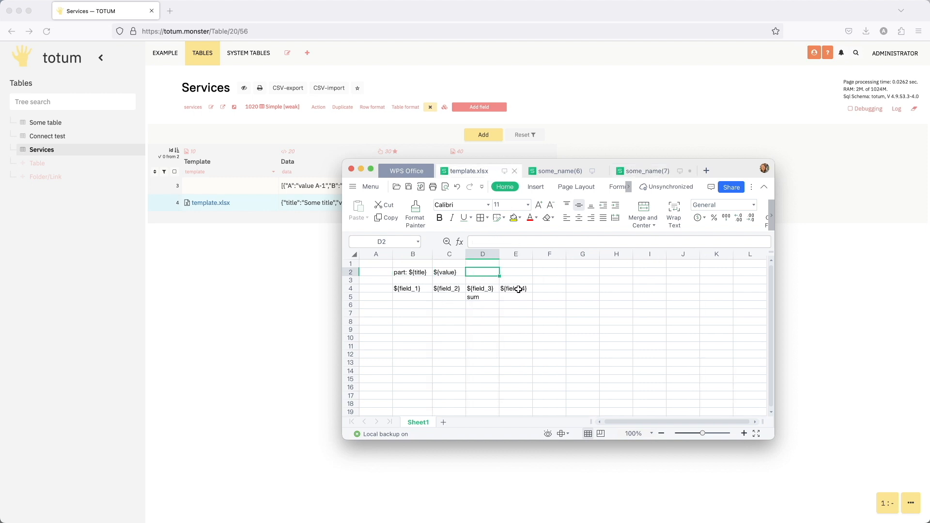
left_click(518, 289)
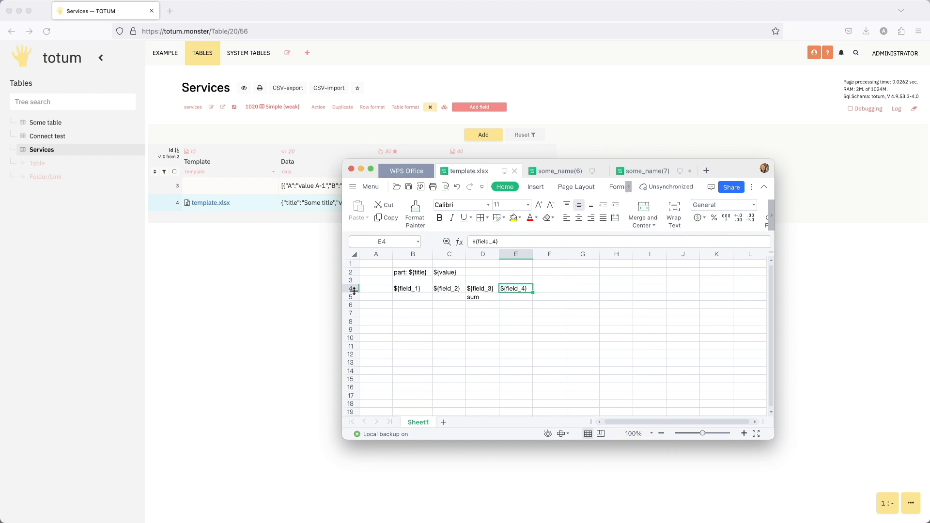
left_click_drag(354, 292, 348, 315)
left_click_drag(533, 254, 552, 254)
left_click(590, 295)
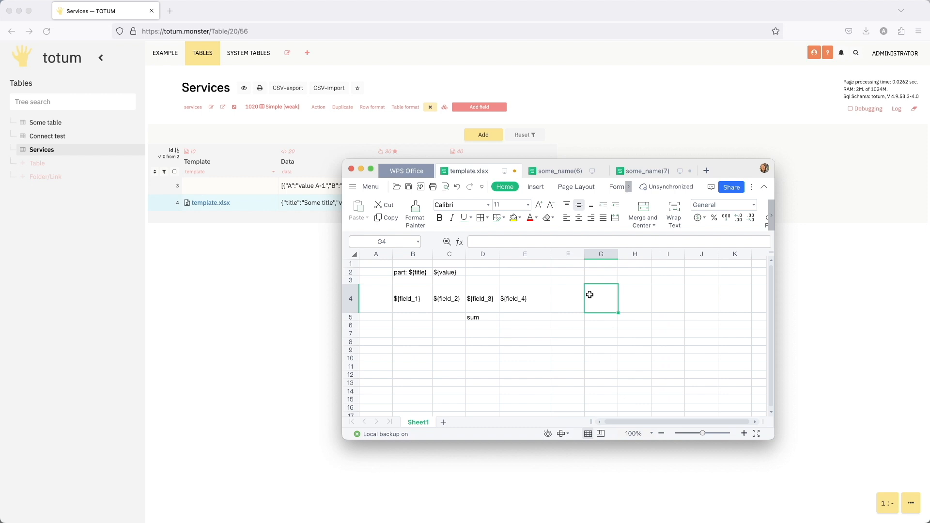
left_click(409, 187)
- Replace row 4's Template file in Services with the template.xlsx that has the enlarged ${field_4} cell
left_click(288, 249)
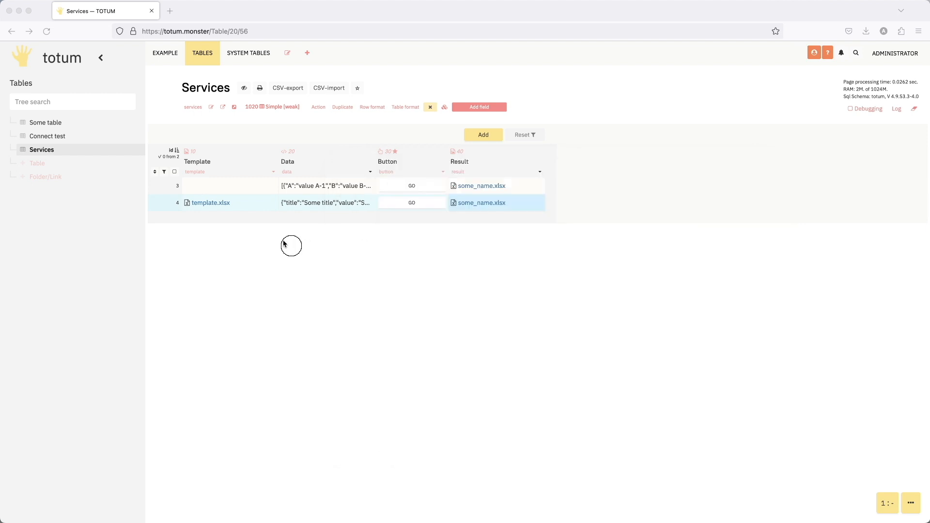
double_click(253, 203)
left_click(245, 112)
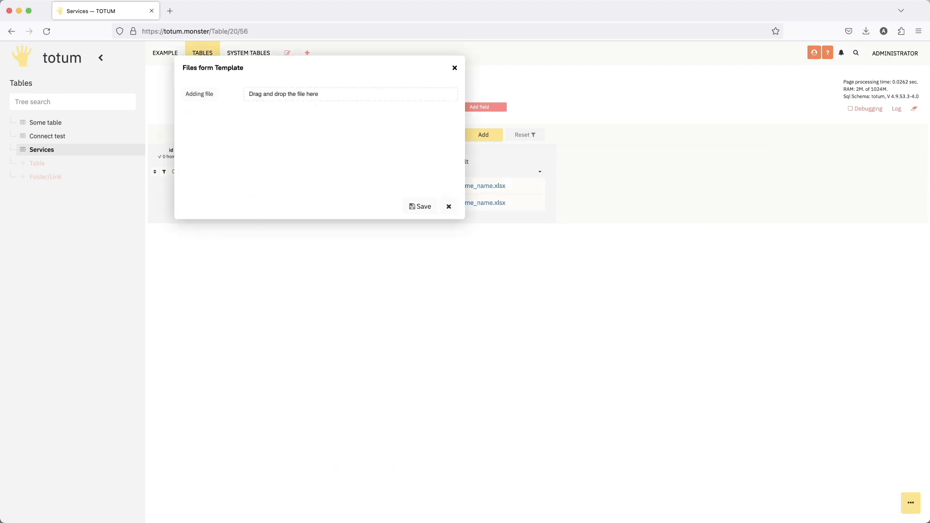
left_click_drag(480, 103, 349, 97)
left_click(422, 207)
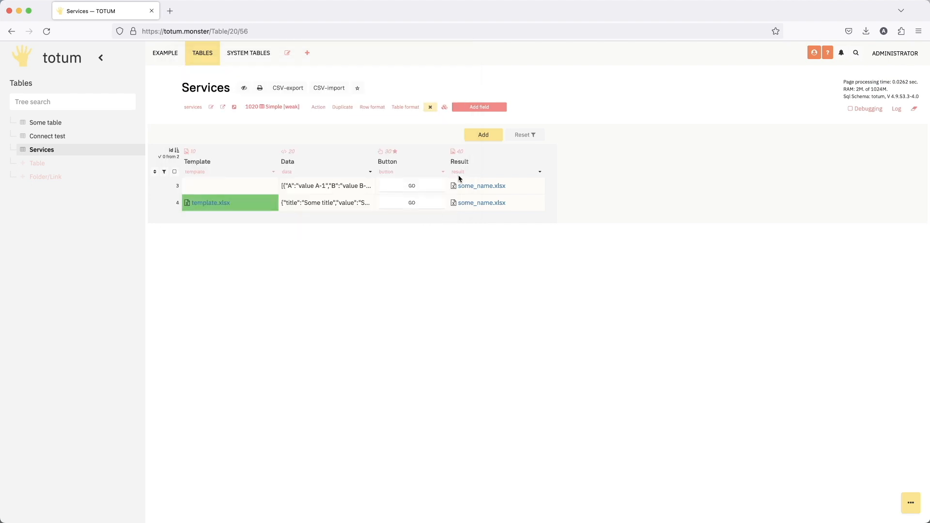
- Add a field titled "Image" to the Services table with Header placement and the File type
left_click(479, 107)
left_click(305, 106)
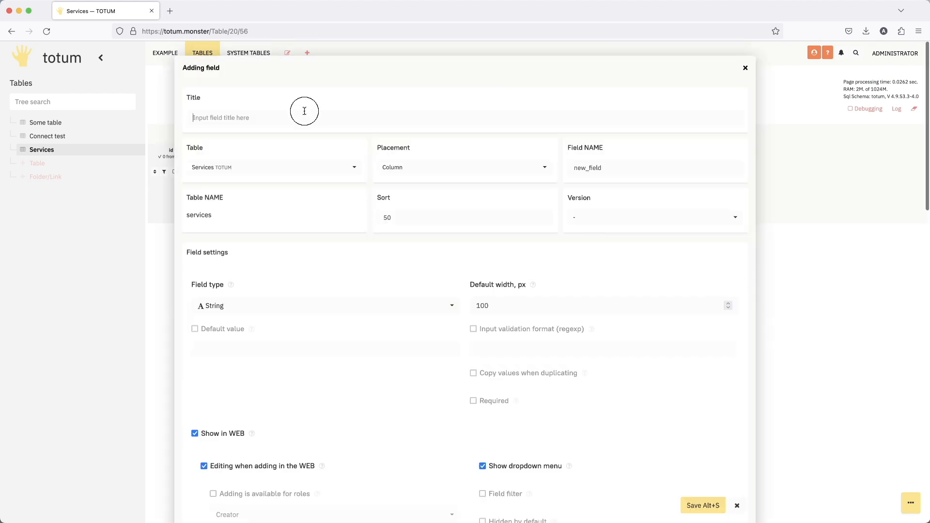
type("Image")
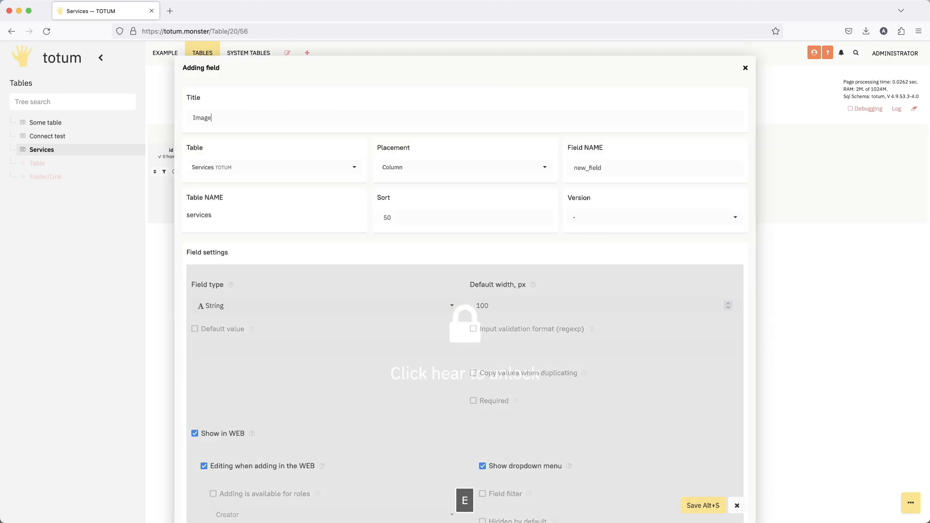
left_click(443, 169)
left_click(402, 237)
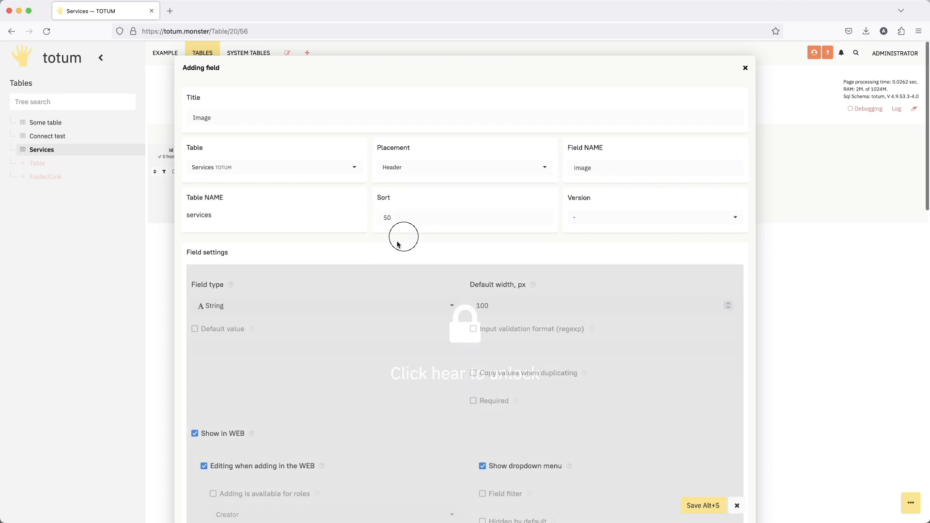
left_click(283, 306)
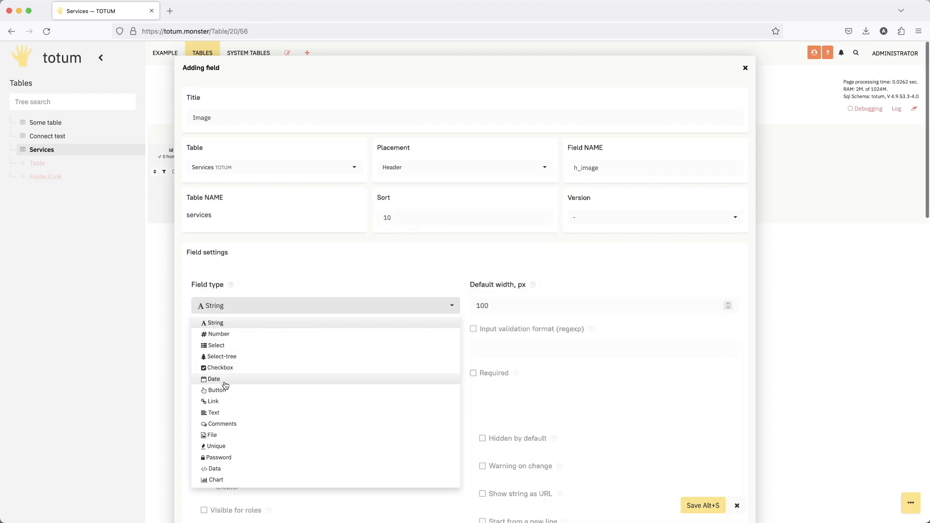
left_click(225, 436)
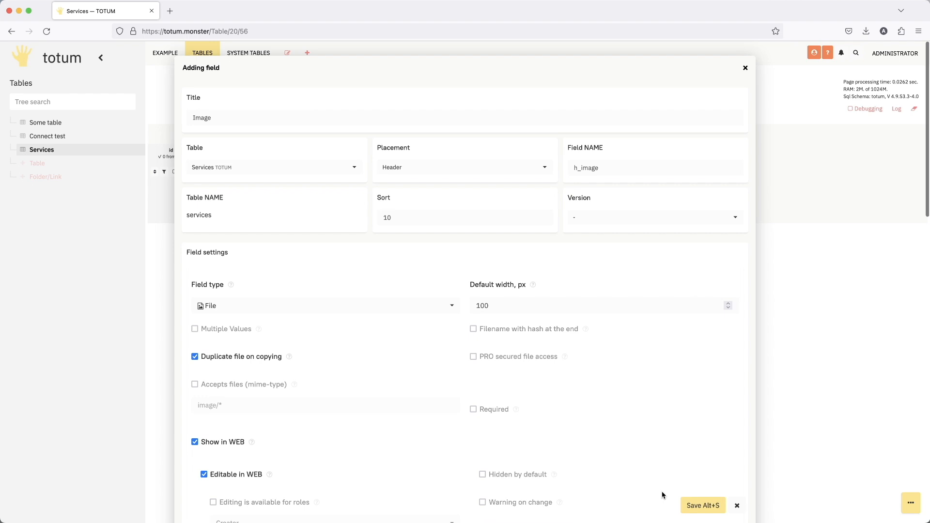
left_click(695, 506)
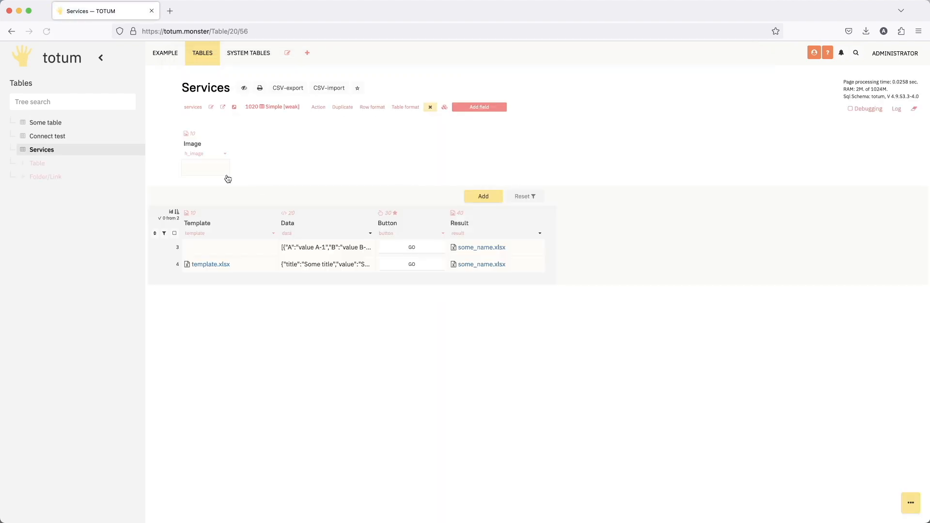
- Upload panic_image.png to the Image header field, save it, and preview the picture
left_click(217, 170)
left_click_drag(361, 145, 299, 94)
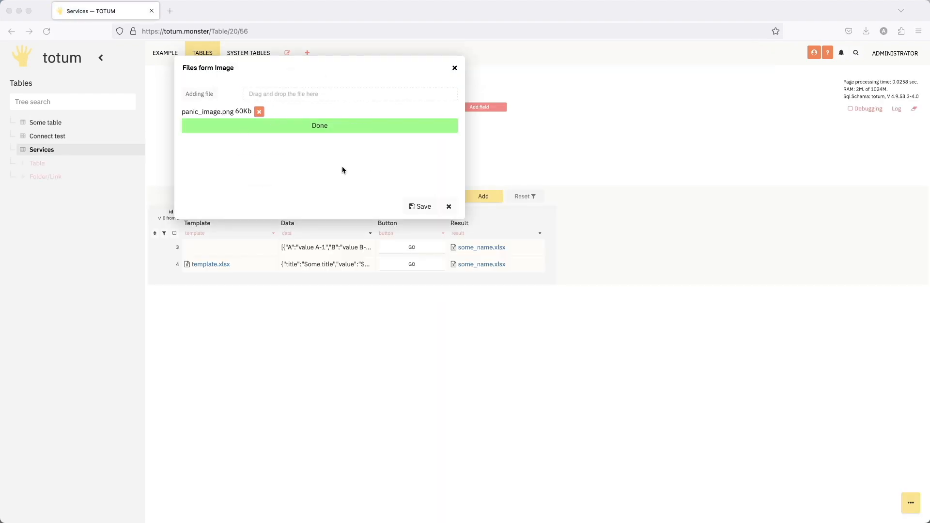
left_click(418, 206)
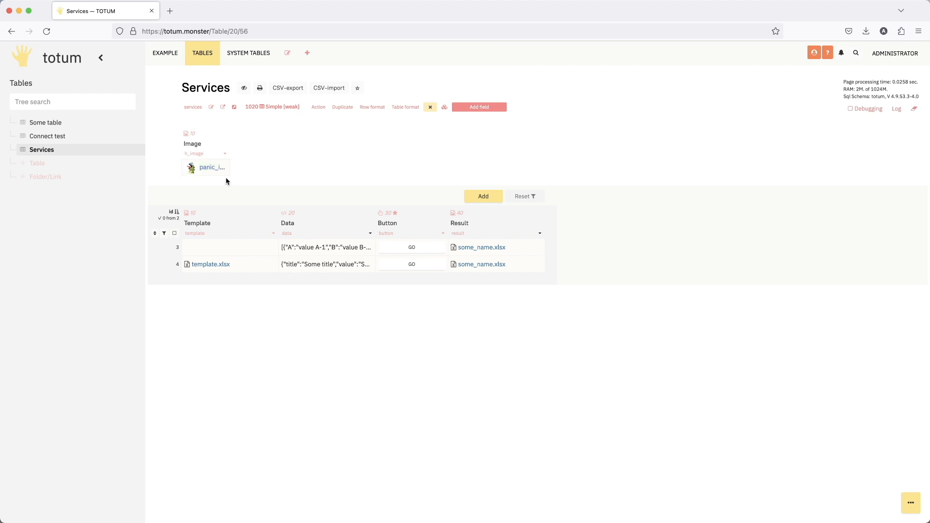
left_click(208, 168)
scroll(312, 174, "down", 3)
scroll(312, 175, "up", 3)
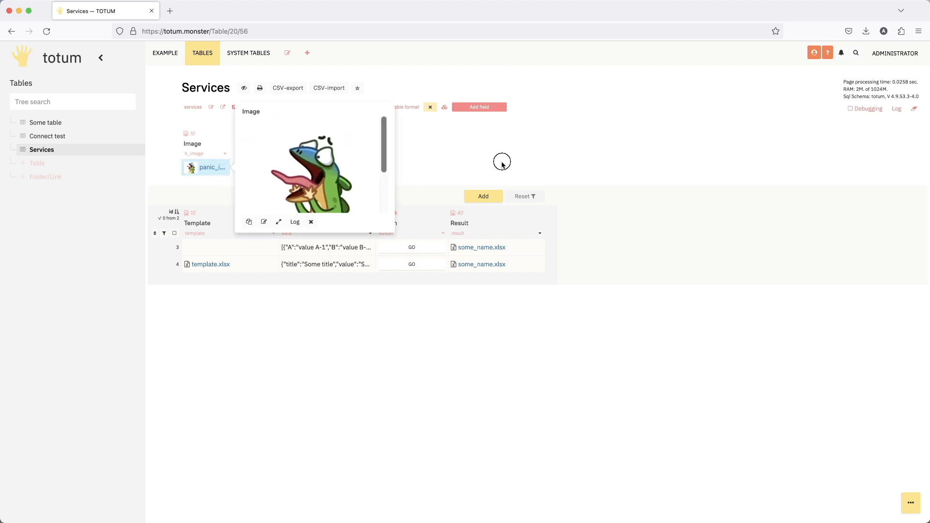
left_click(501, 161)
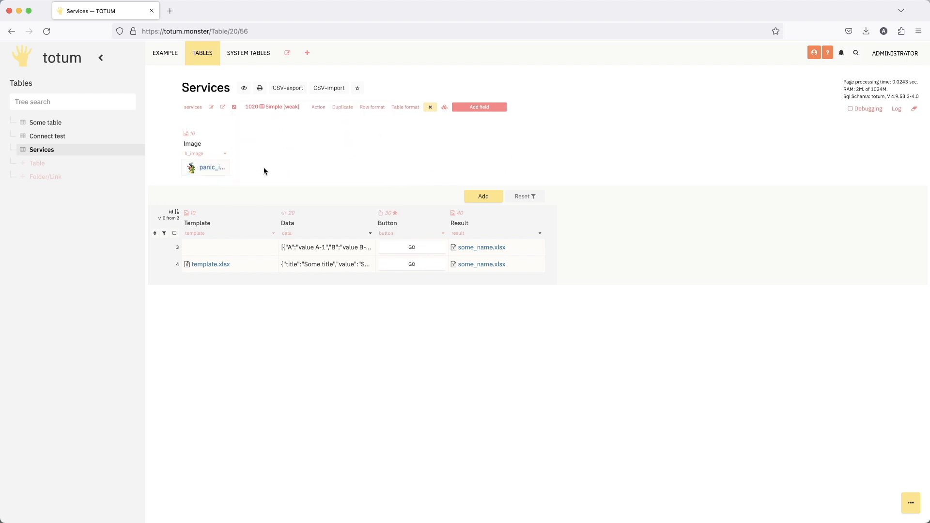
- In the Button field's action code, set "field_4" in the rowList line's rowListCreate to $imagerowlist
left_click(444, 237)
scroll(445, 239, "down", 8)
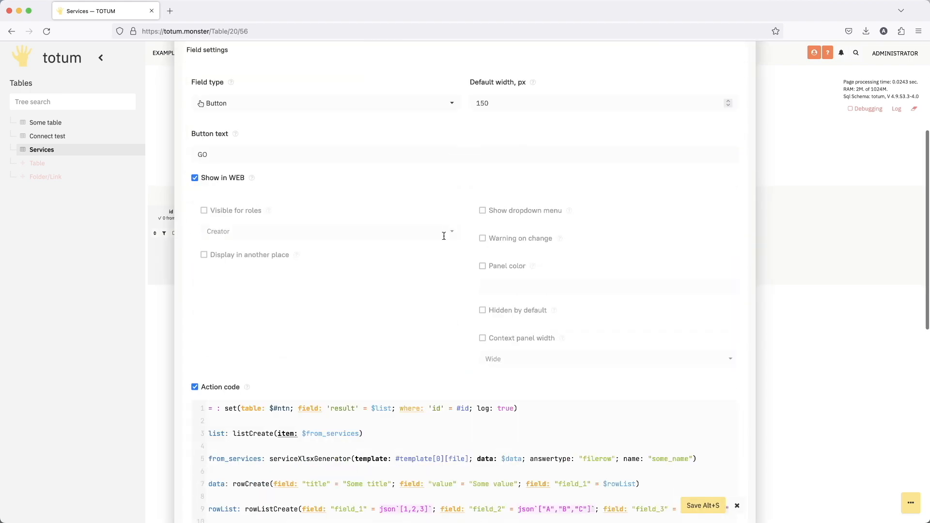
scroll(665, 352, "right", 5)
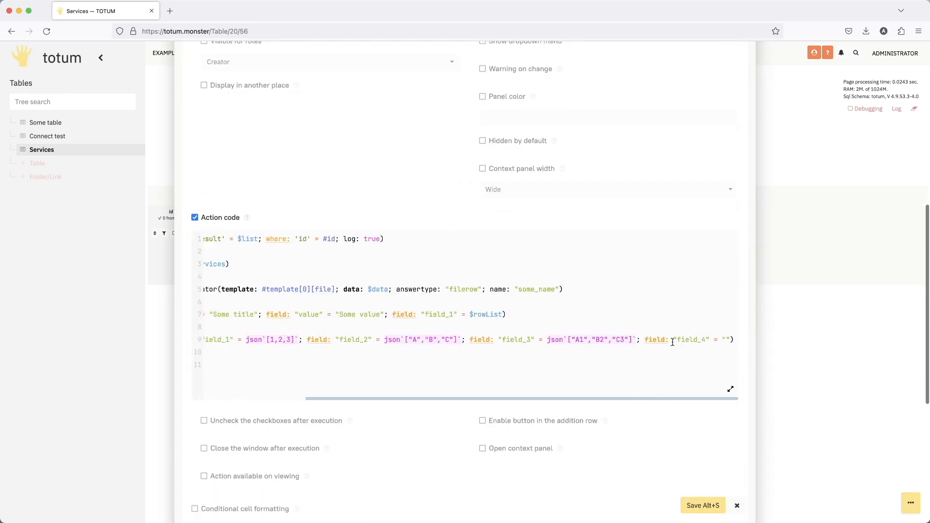
left_click(730, 339)
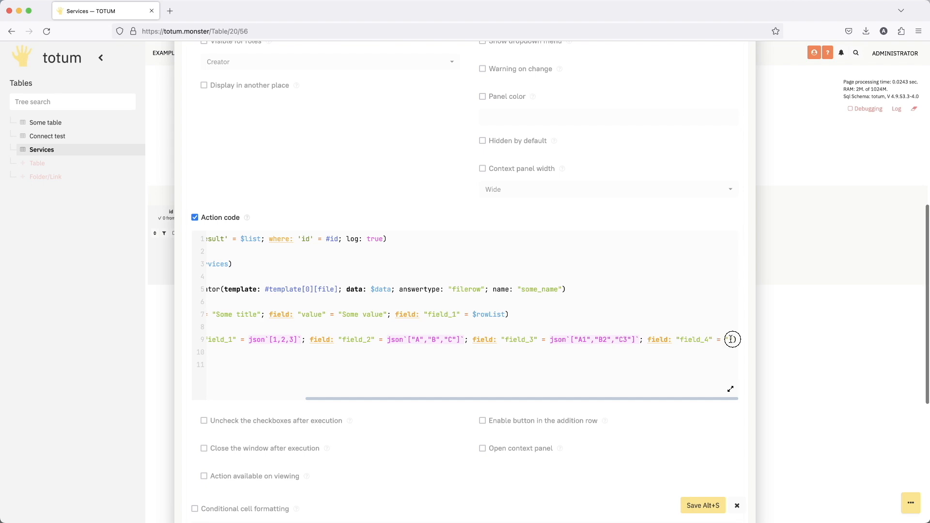
type("$im")
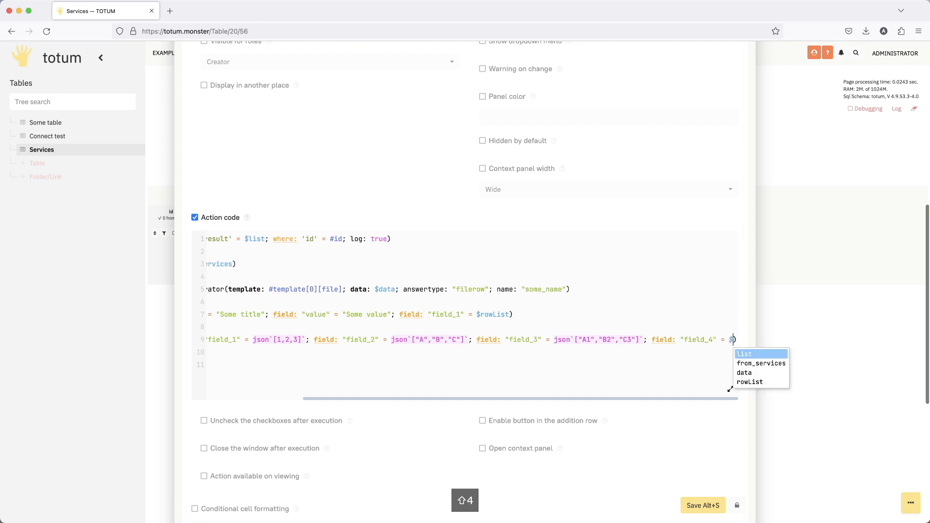
type("agero")
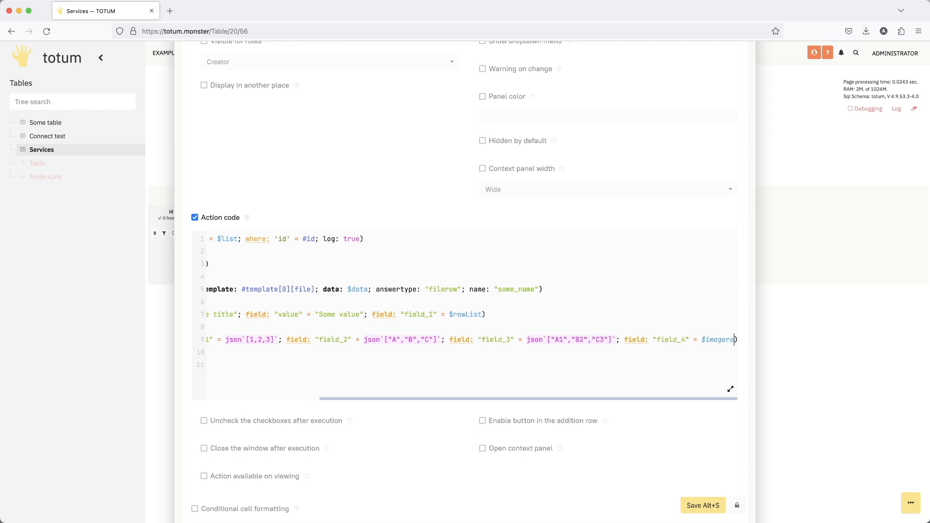
type("wList")
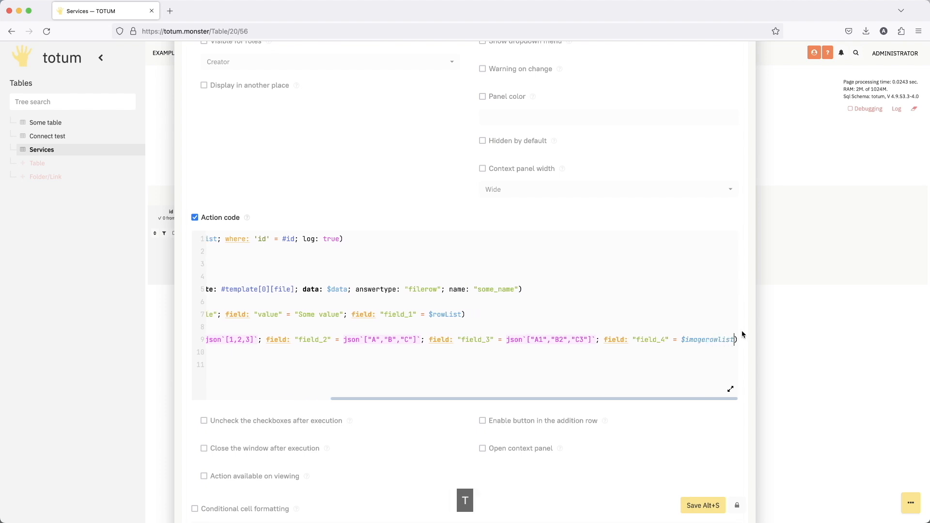
- Define imagerowlist as listRepeat of $imagerow with num 3, supported by an imagerow (image, height 100, png) using base64-encoded content of #h_image[0][file]
left_click(676, 360)
key("BackSpace")
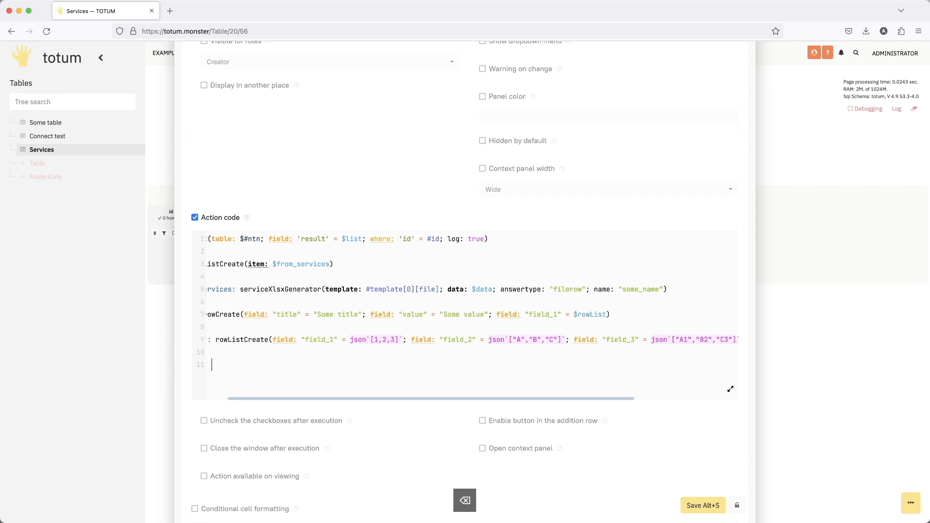
key("Return")
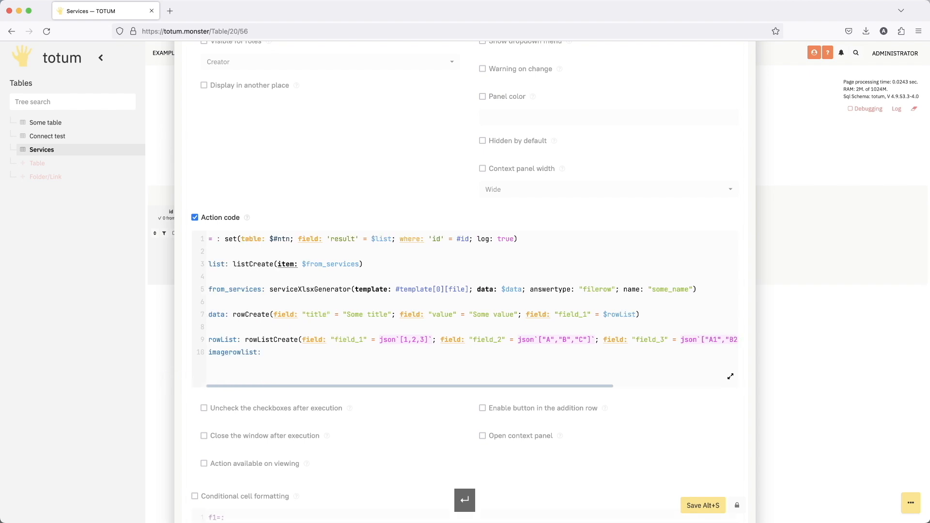
left_click_drag(270, 353, 219, 361)
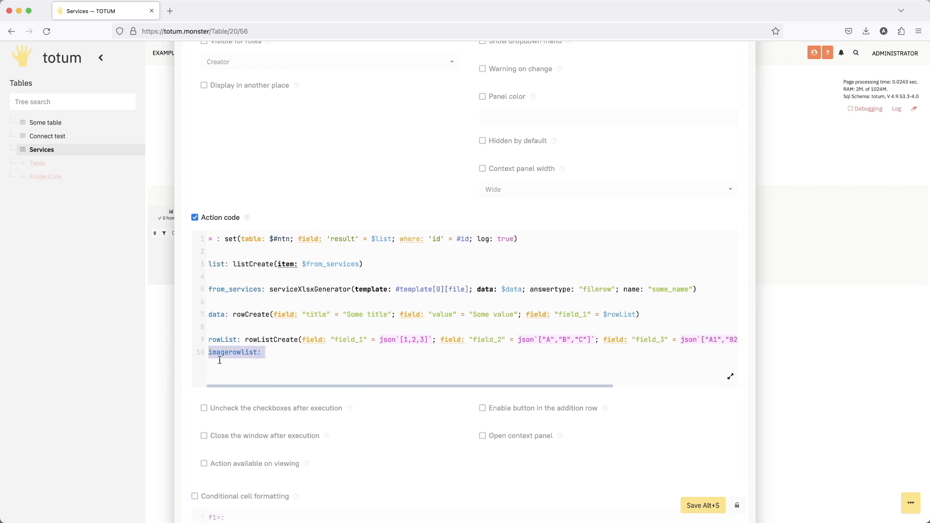
key("BackSpace")
key("Return")
type("imagerowlist: listRepeat(item: $imagerow; num: 3)     imagerow: rowCreate(field: \"type\" = \"image\"; field: \"height\" = 100; field: \"imagetype\" = \"png\"; field: \"filestring\" = $base64)         base64: strBaseEncode(str: $getcontent)             getcontent: fileGetContent(file: #h_image[0][file])")
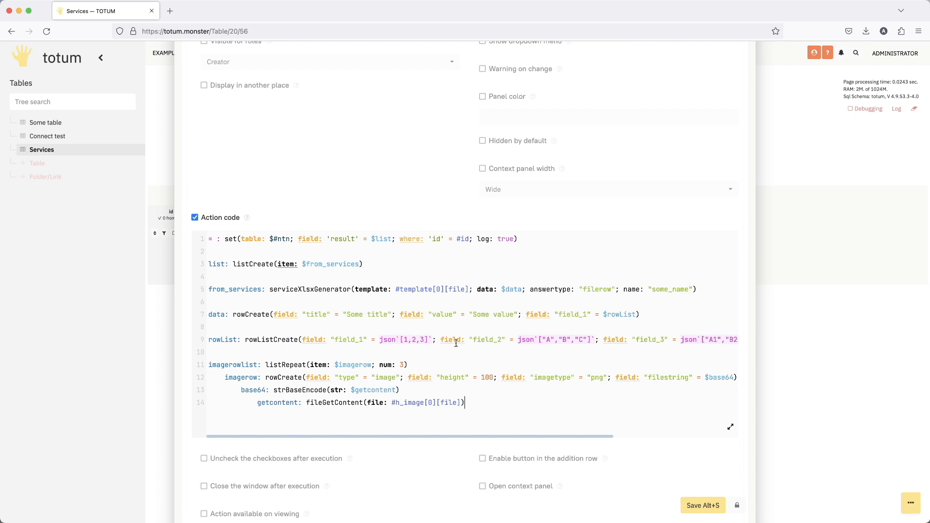
- Review the image code: the listRepeat call, the imagerow parameters, the base64 encoding, the fileGetContent source and the field_4 reference
left_click_drag(241, 365, 359, 365)
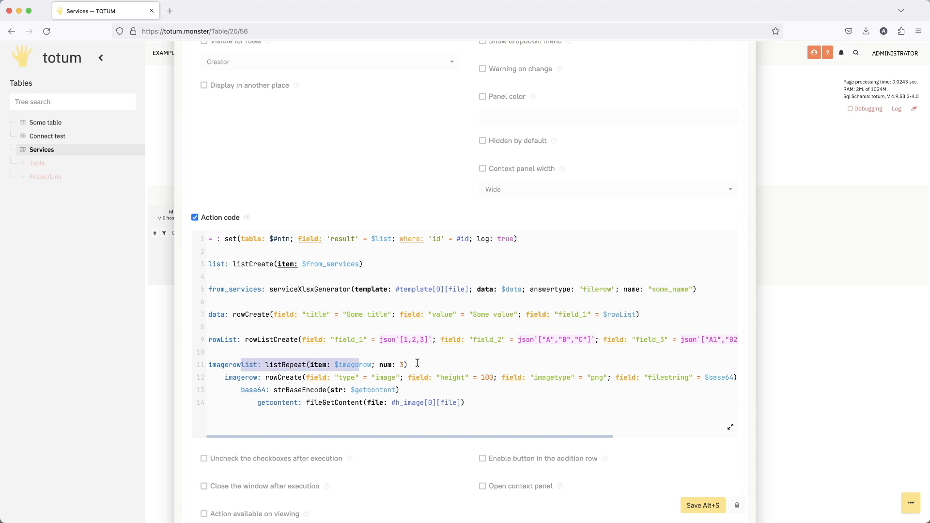
left_click(418, 363)
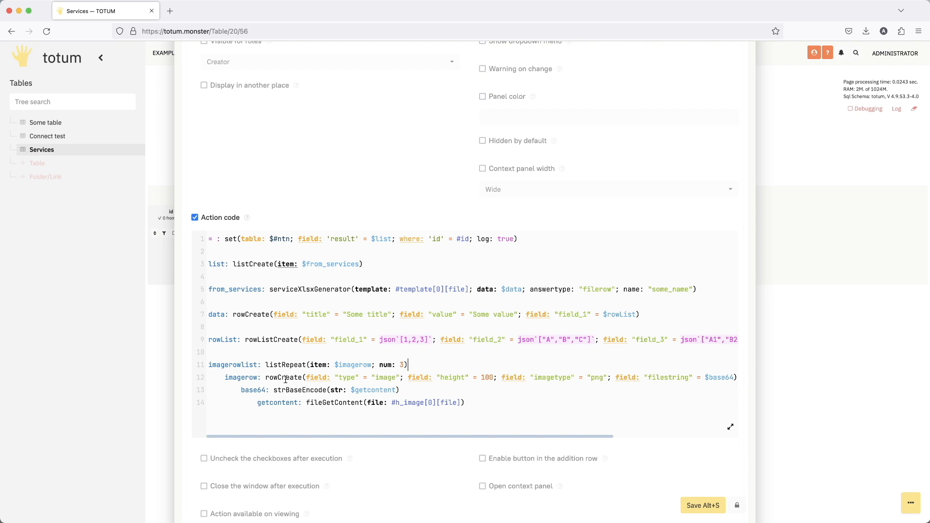
double_click(388, 378)
scroll(473, 379, "right", 2)
left_click(403, 378)
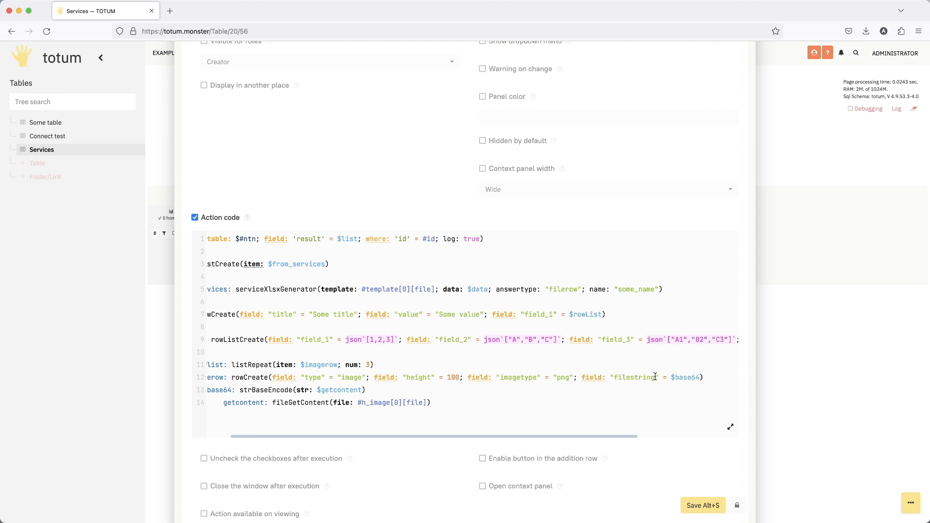
left_click(685, 377)
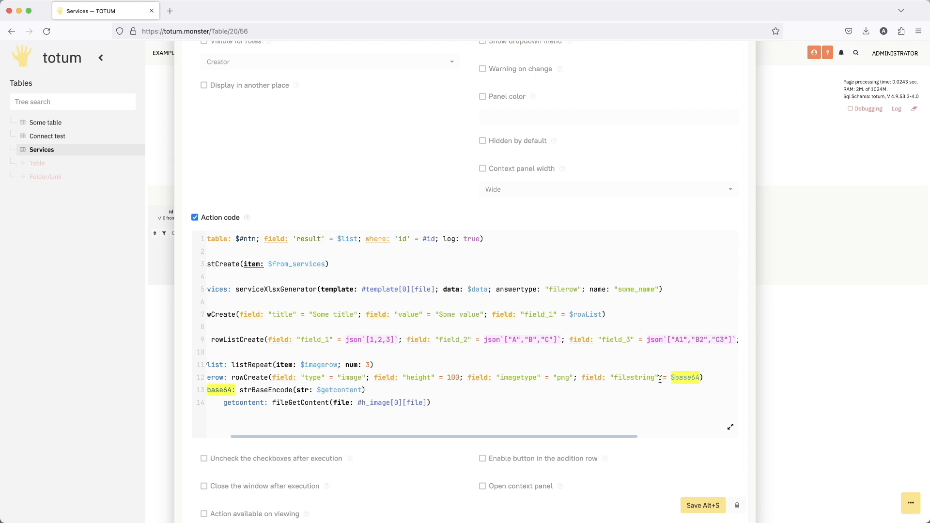
scroll(691, 379, "left", 3)
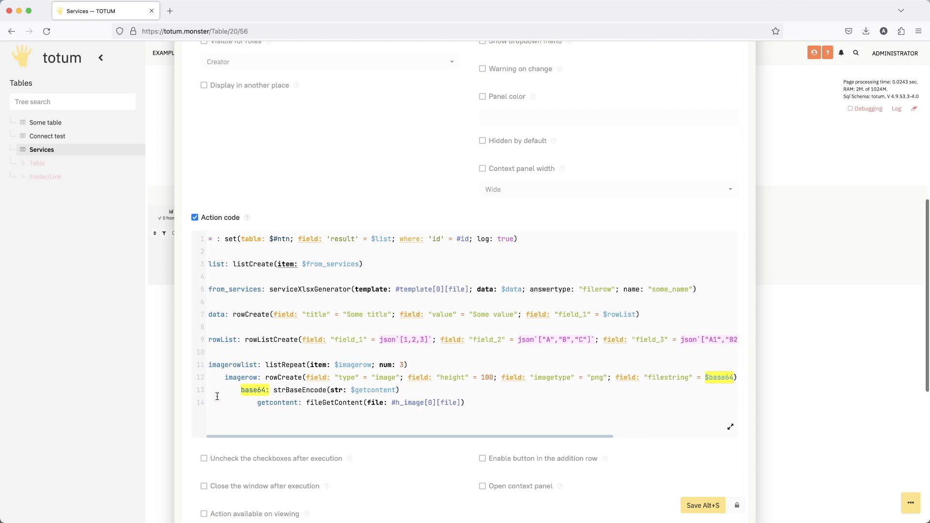
left_click_drag(236, 391, 448, 389)
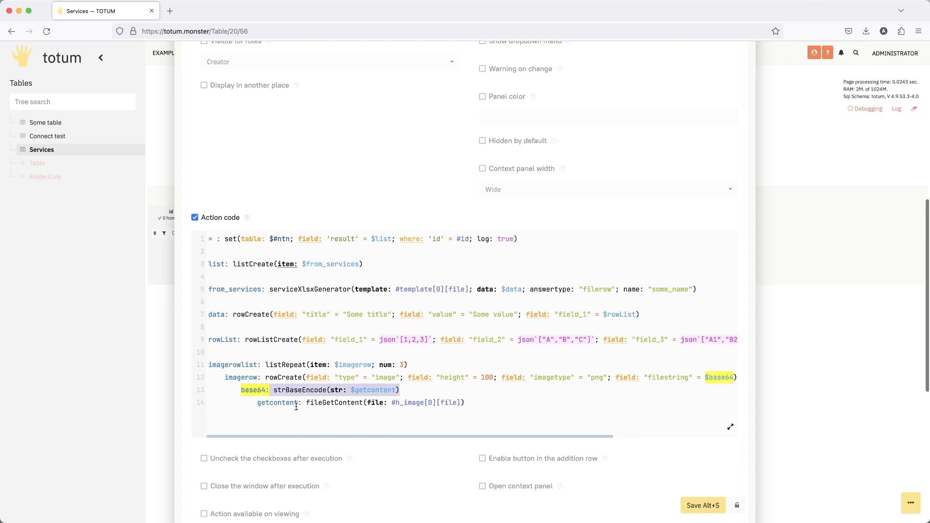
left_click(296, 406)
left_click_drag(251, 404, 441, 402)
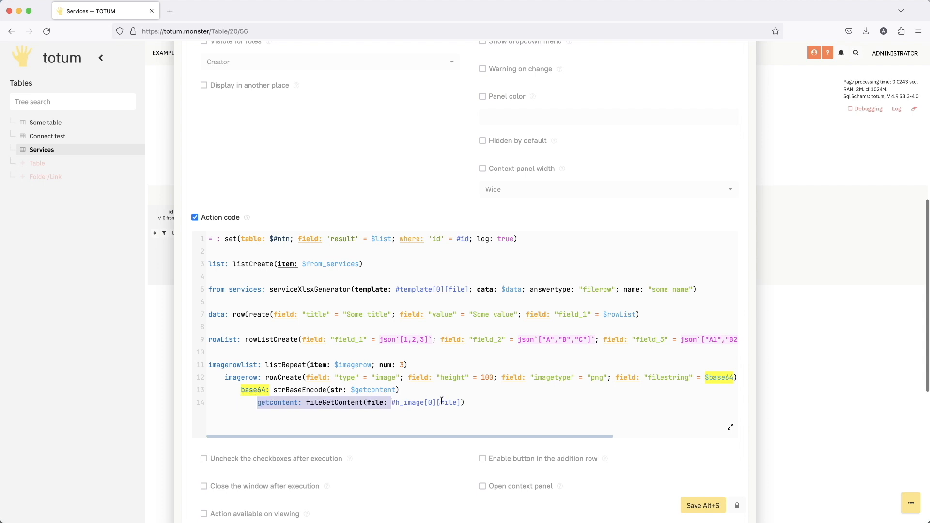
left_click(394, 403)
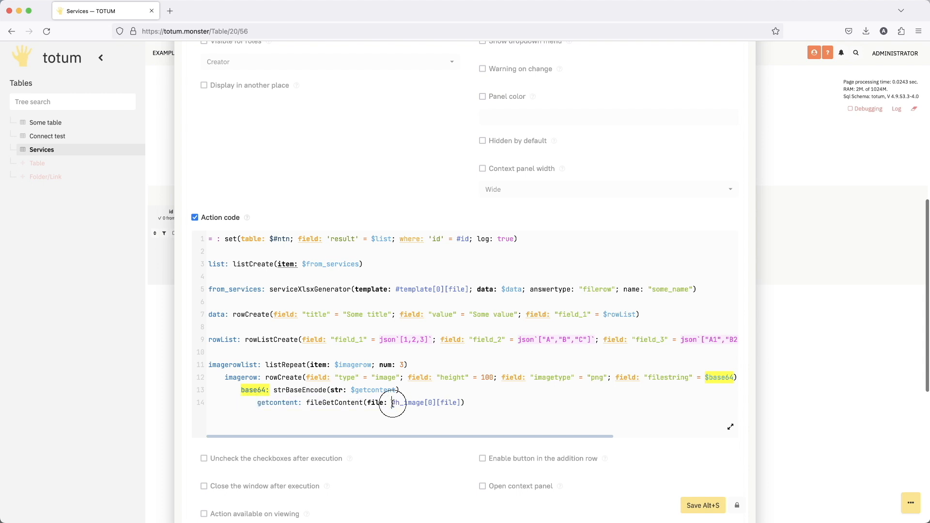
left_click(461, 403, "shift")
left_click(418, 404)
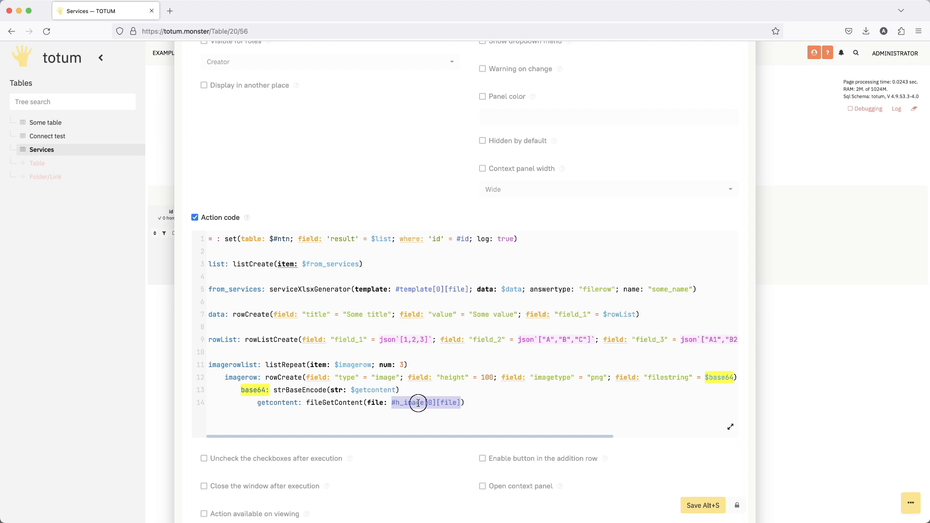
left_click_drag(259, 403, 492, 399)
left_click(463, 403)
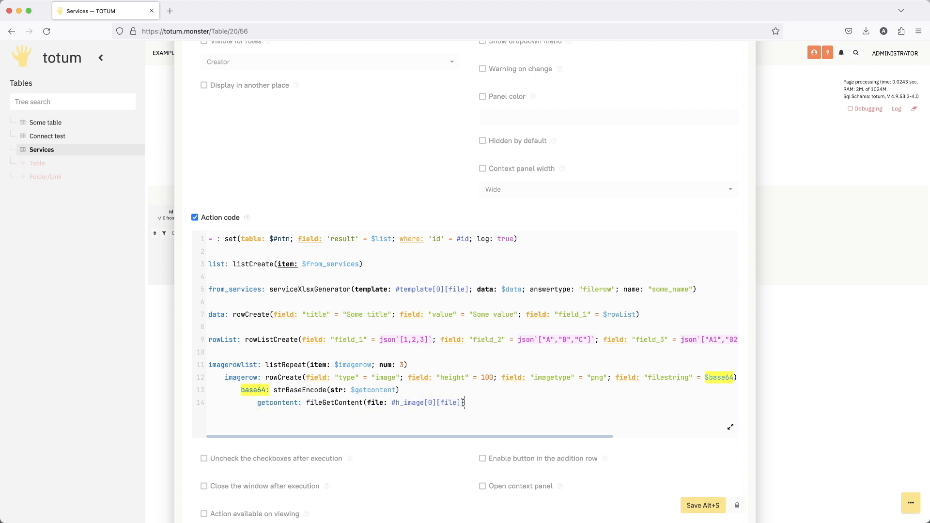
scroll(463, 402, "right", 5)
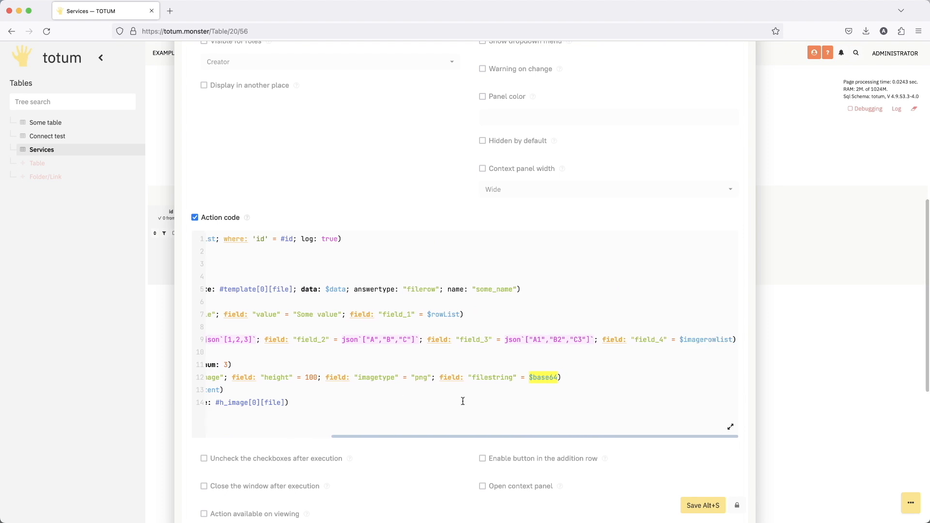
scroll(430, 403, "left", 5)
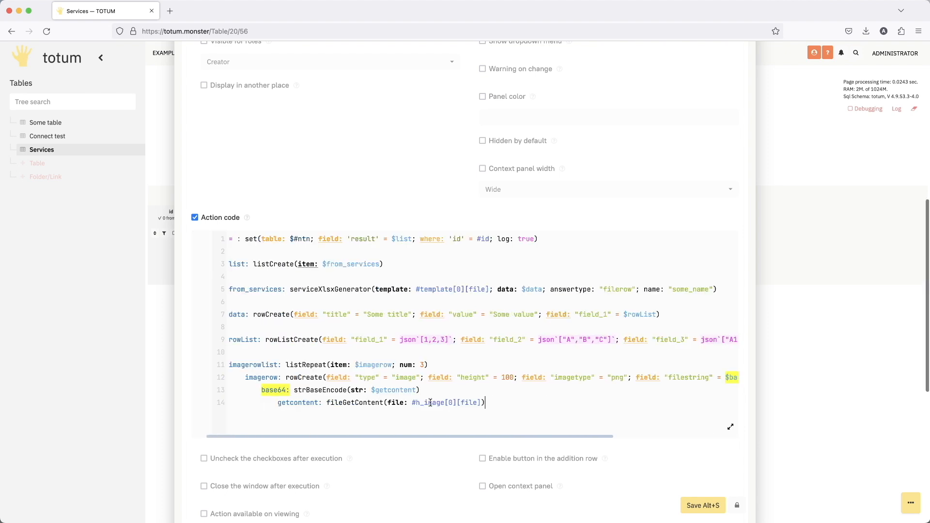
- Save the Button field's updated action code and run the GO action on row 4 to regenerate its XLSX file
left_click(694, 504)
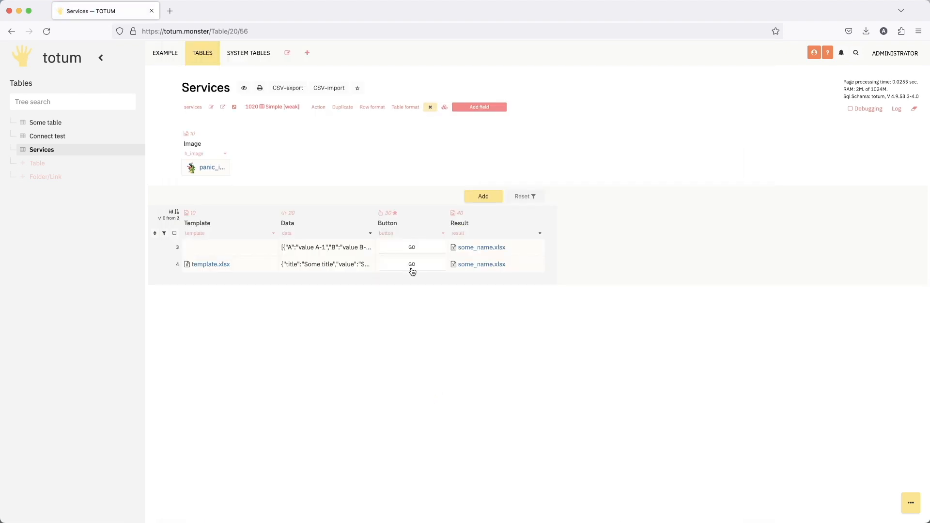
left_click(412, 264)
- Open row 4's generated result file in WPS Office and examine the inserted images in column E alongside the filled list rows
left_click(490, 265)
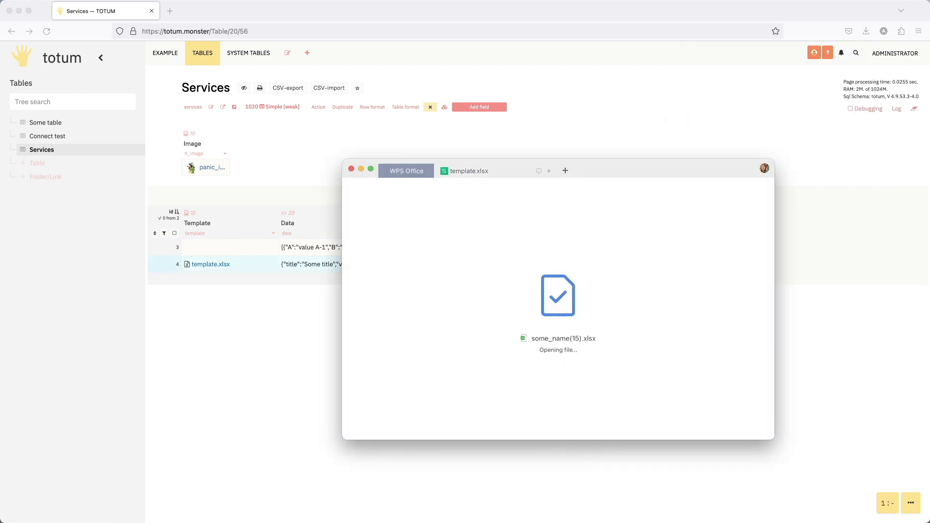
left_click_drag(714, 166, 630, 119)
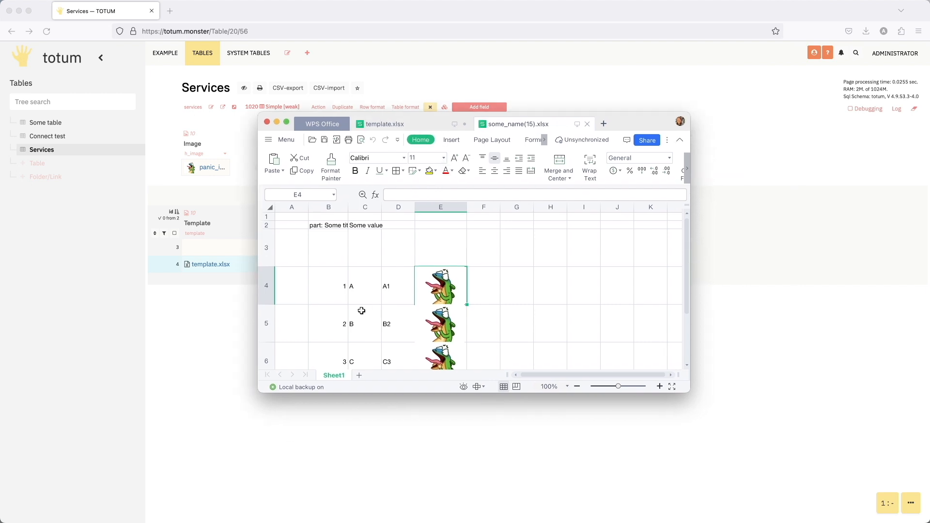
scroll(384, 277, "down", 1)
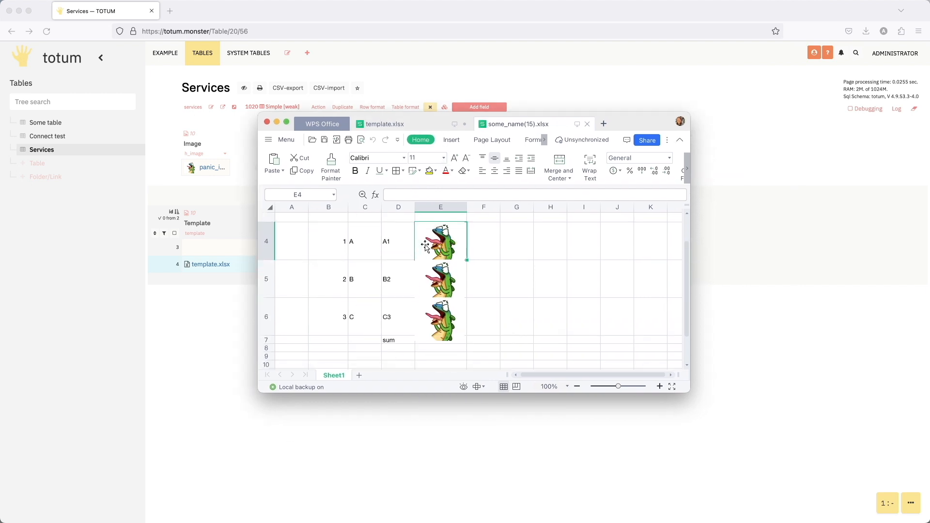
left_click(438, 283)
left_click(513, 277)
left_click(453, 308)
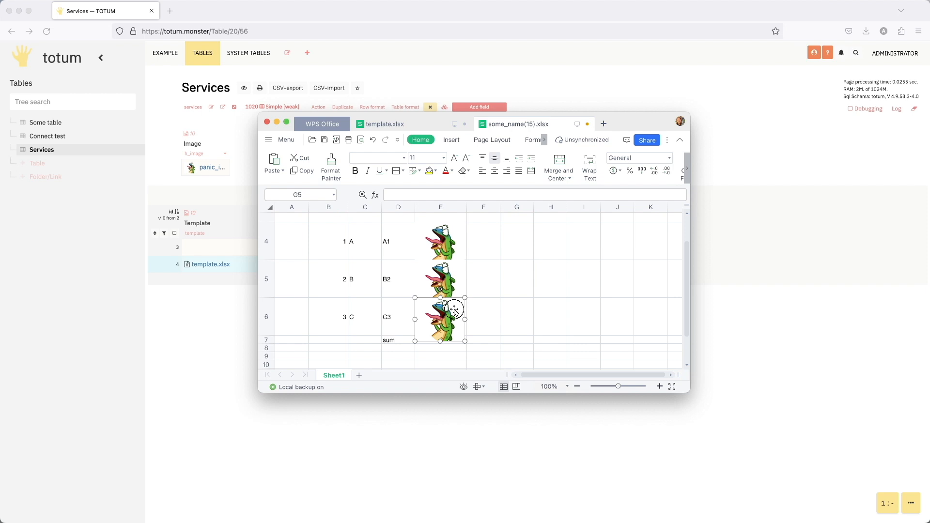
left_click(513, 310)
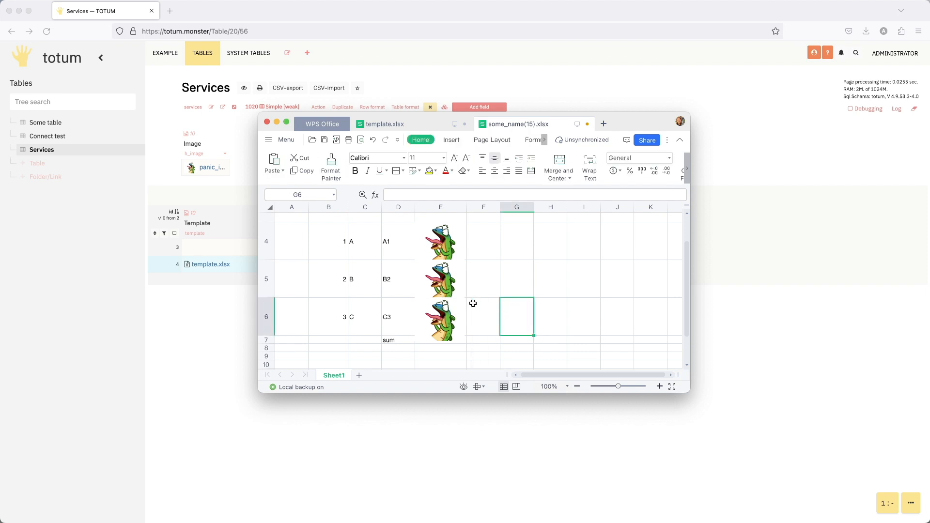
left_click_drag(690, 392, 763, 456)
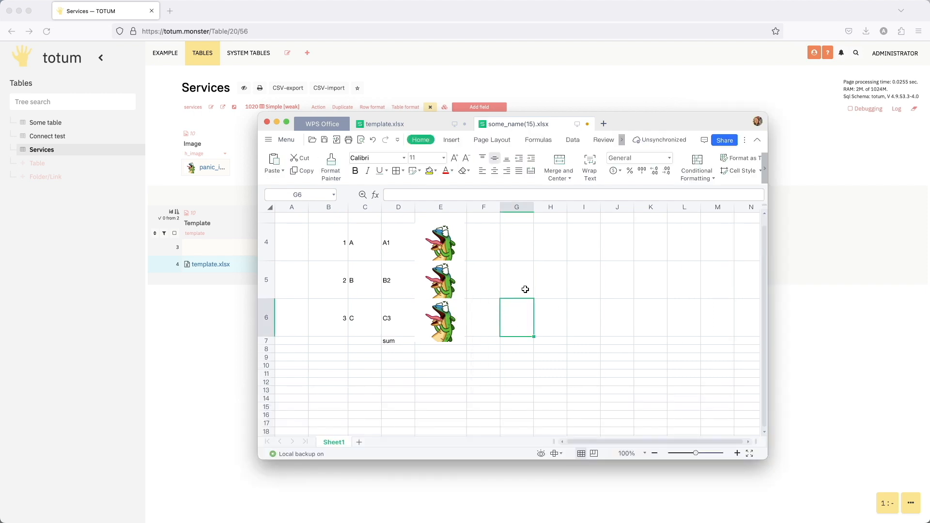
scroll(528, 291, "up", 2)
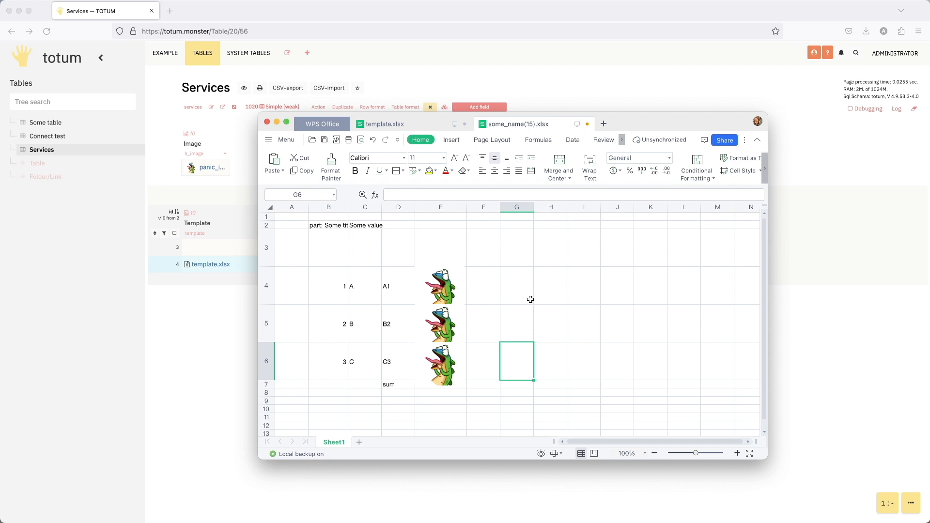
scroll(484, 281, "right", 1)
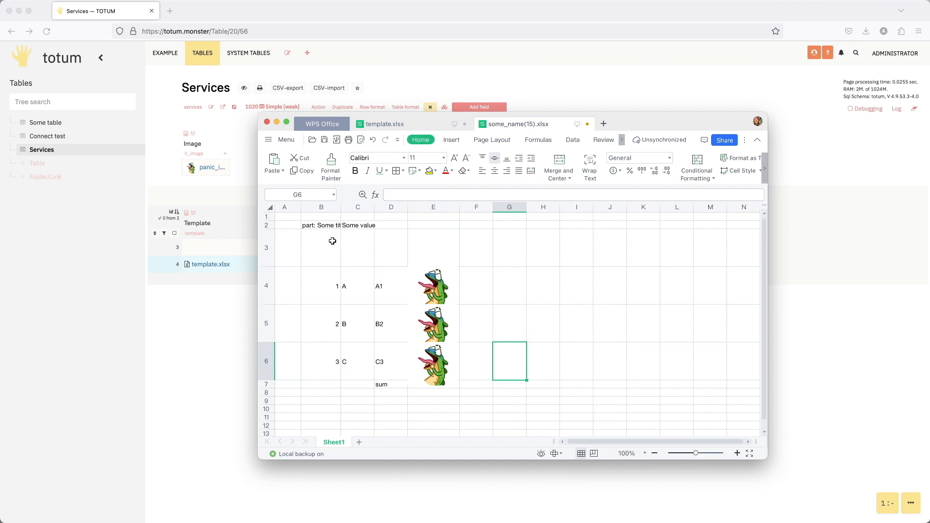